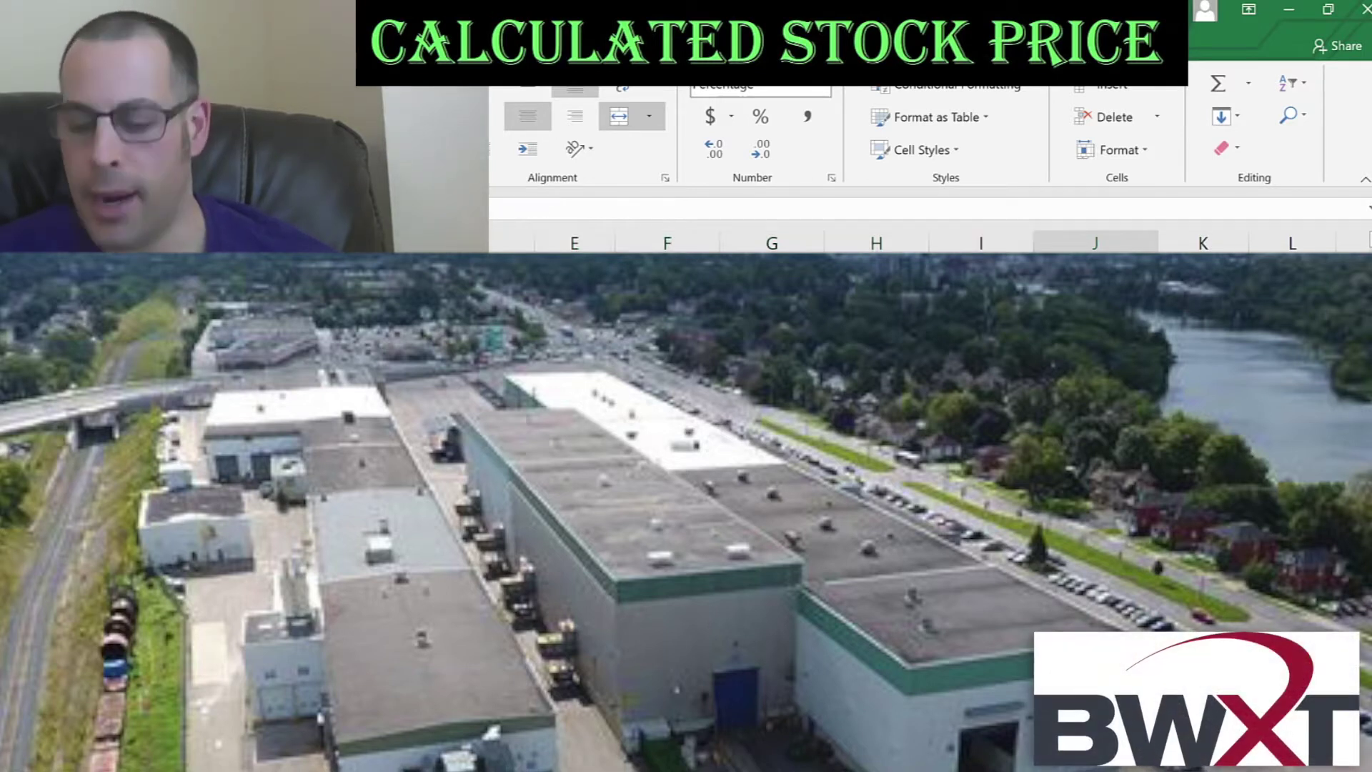
Look over the nested IF/MIN formula cells, then bring up BWXT's Yahoo Finance summary page
key("Right")
key("Right")
key("Right")
key("Right")
key("Right")
key("Right")
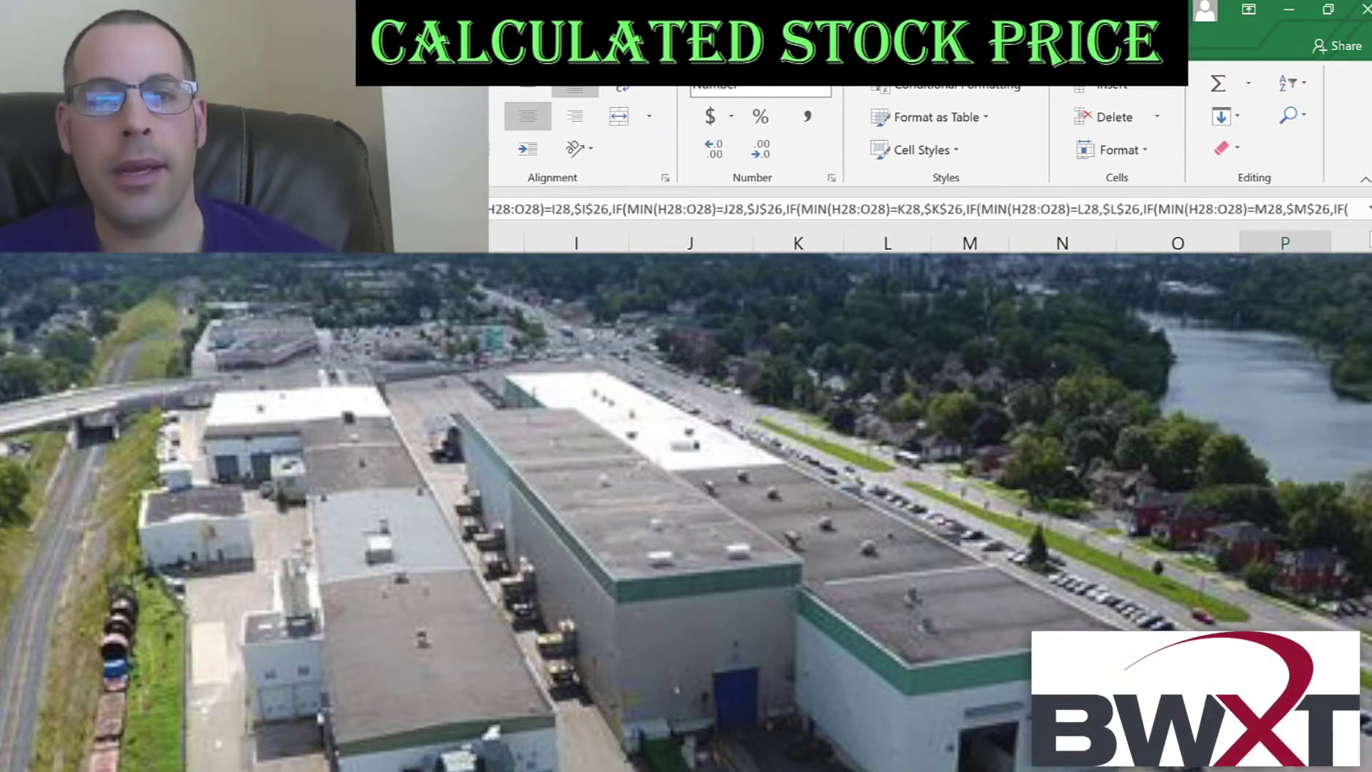
key("Left")
key("Left")
key("Left")
key("Left")
key("Left")
key("Left")
key("Left")
key("Left")
key("Left")
key("Left")
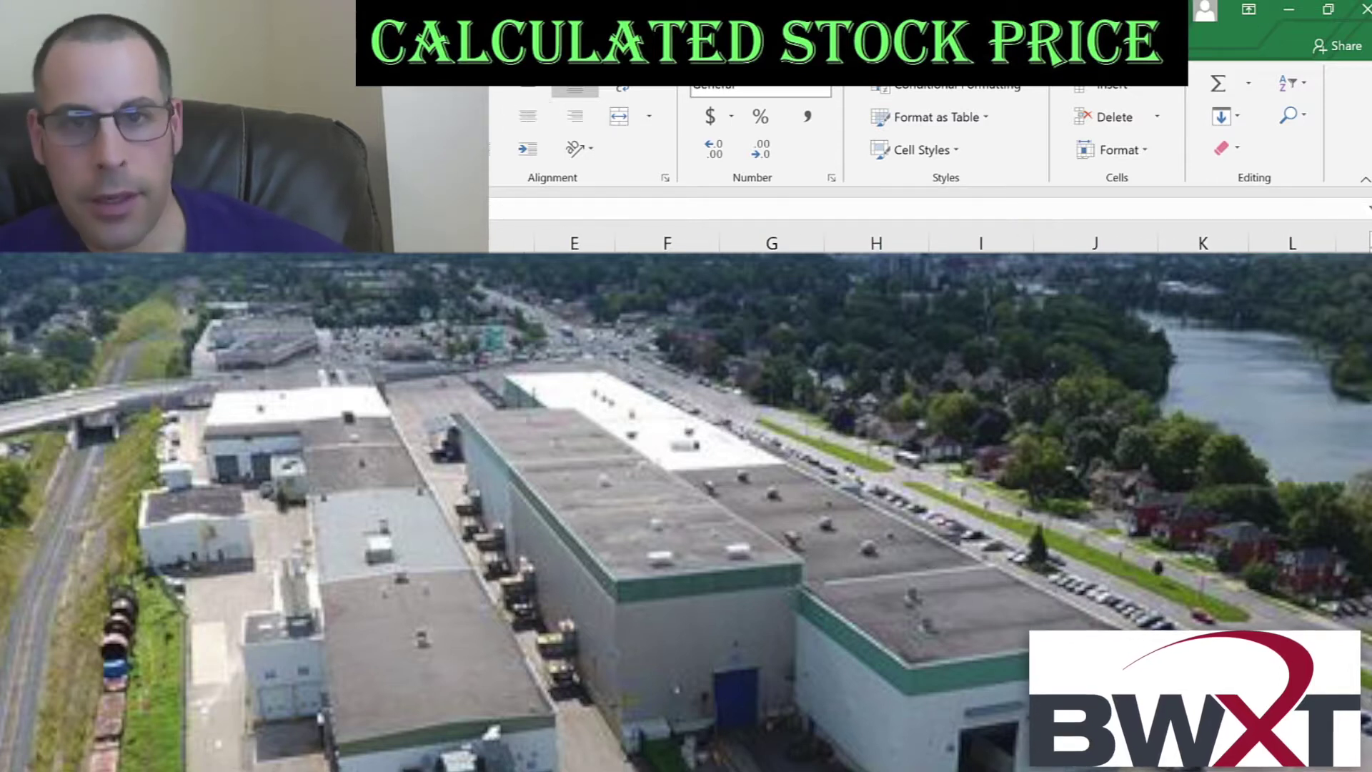
key("alt+Tab")
Enter BWXT's Yahoo Finance market cap of 5.573B as 5.6 billion in the model
scroll(428, 558, "down", 4)
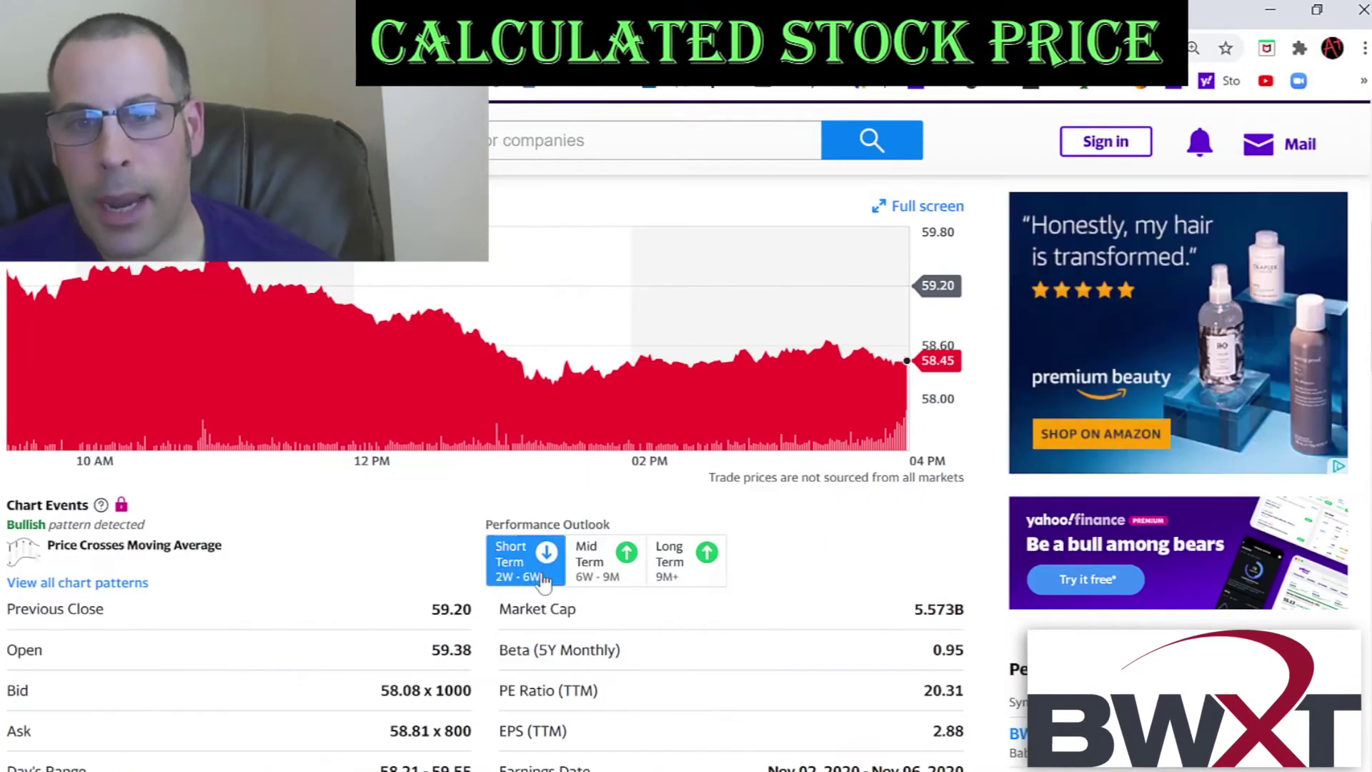
double_click(934, 608)
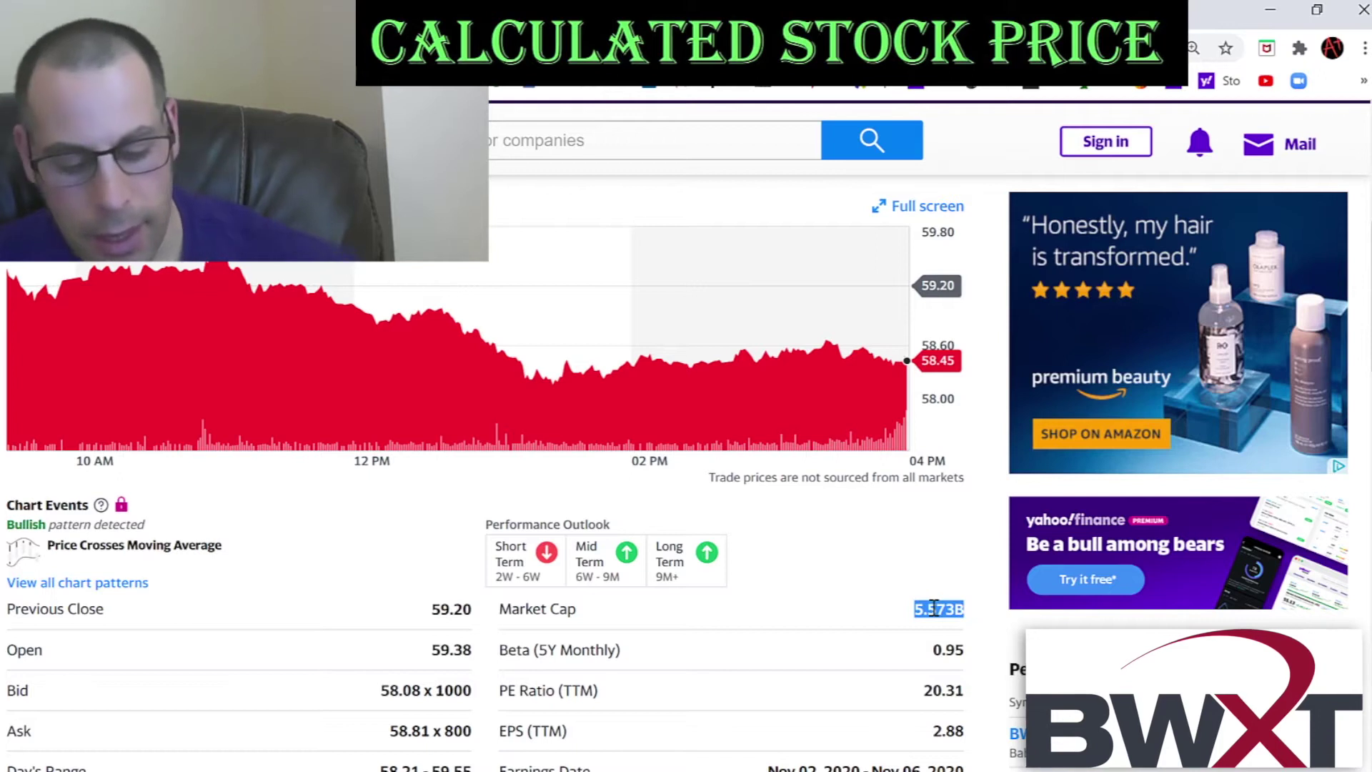
key("alt+Tab")
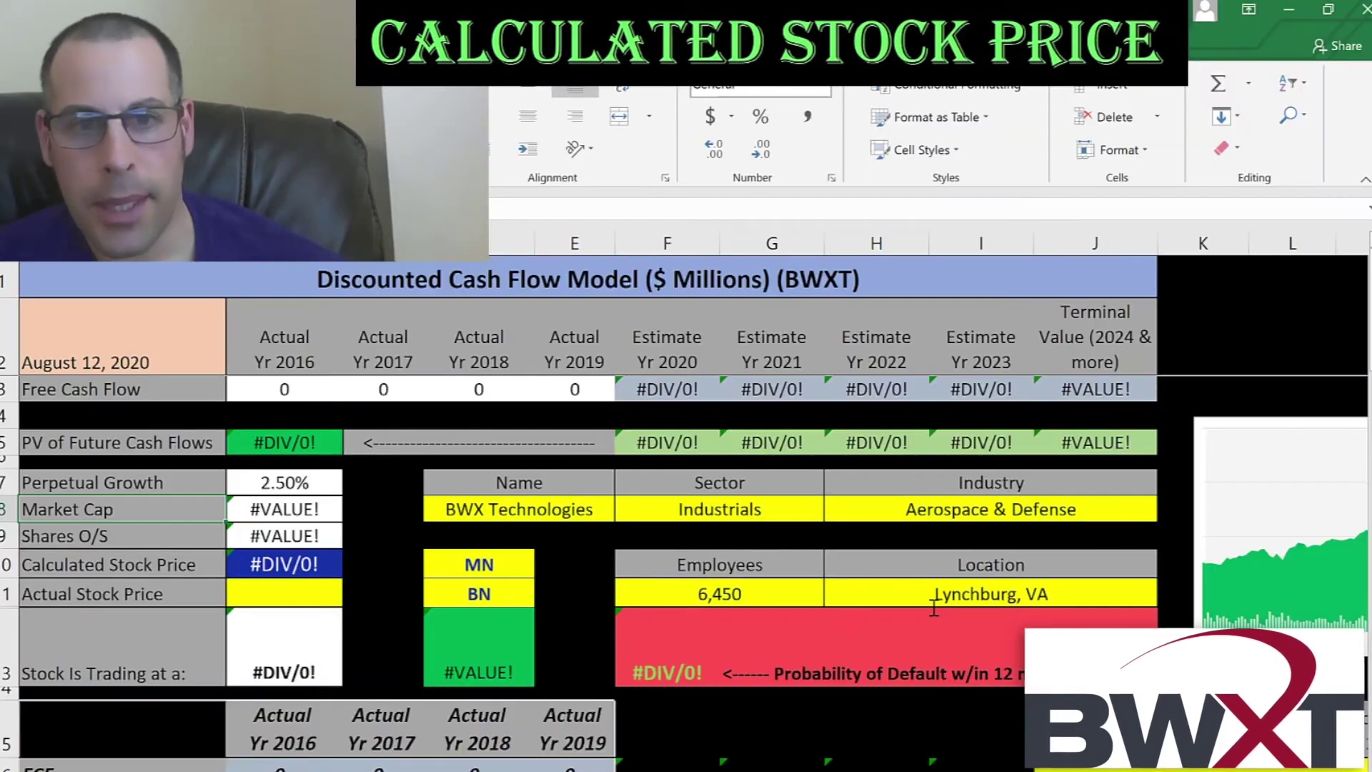
left_click(516, 600)
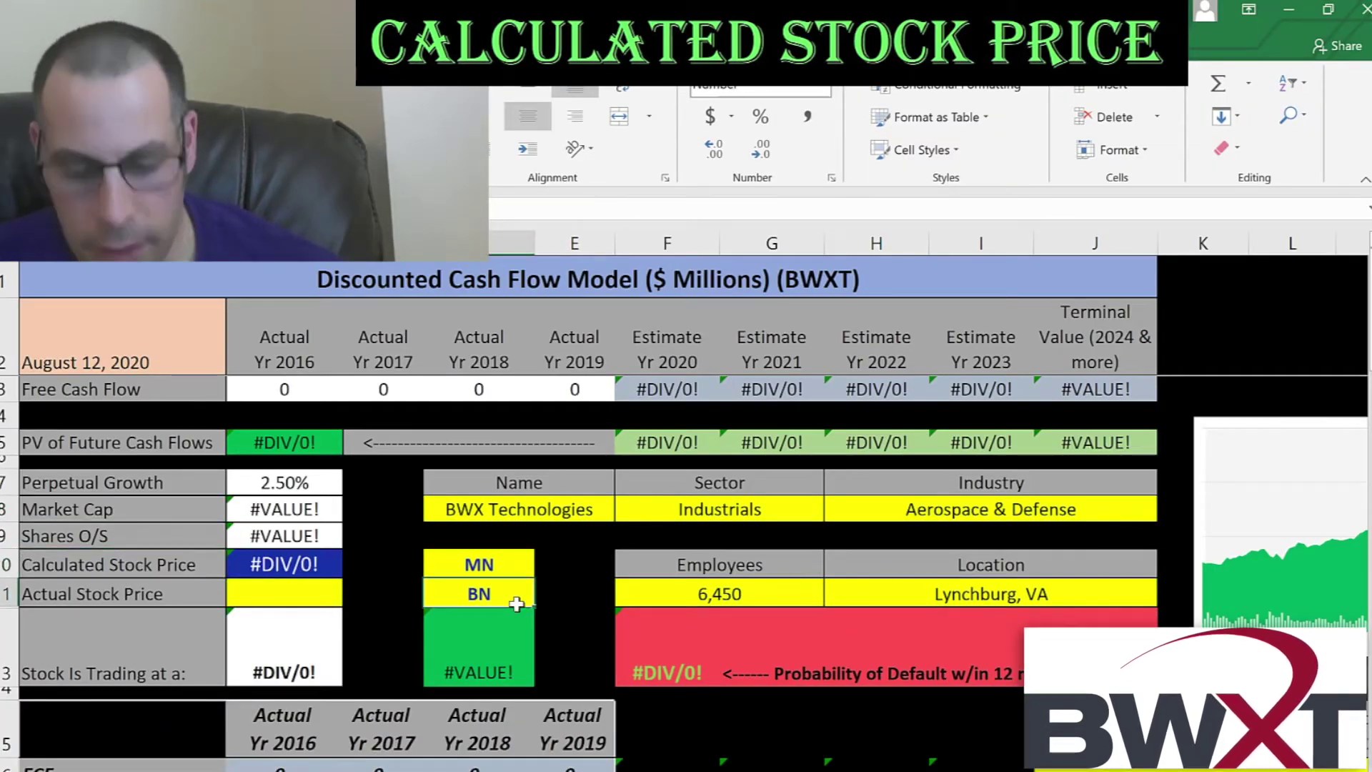
type("5.6")
key("Return")
Enter BWXT's closing price of 58.48 as the Actual Stock Price
key("alt+Tab")
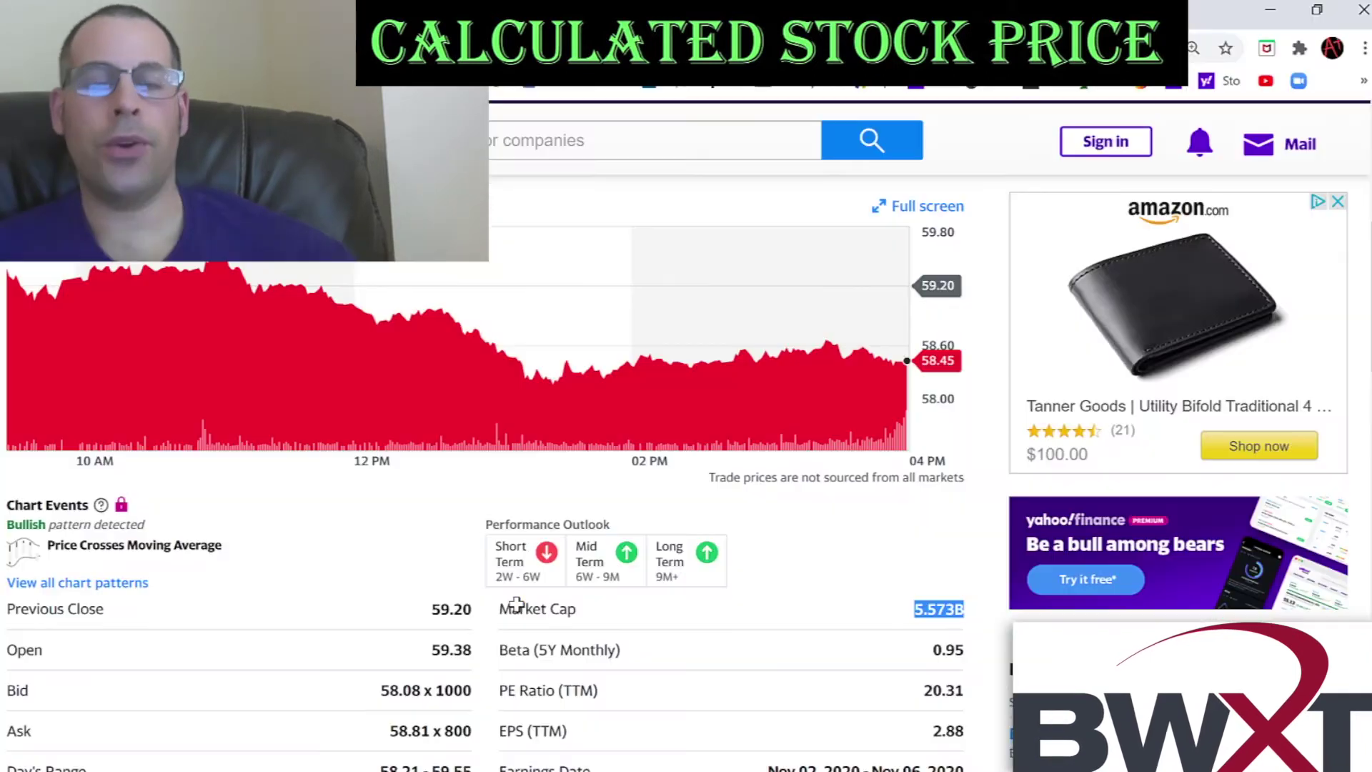
scroll(621, 588, "up", 3)
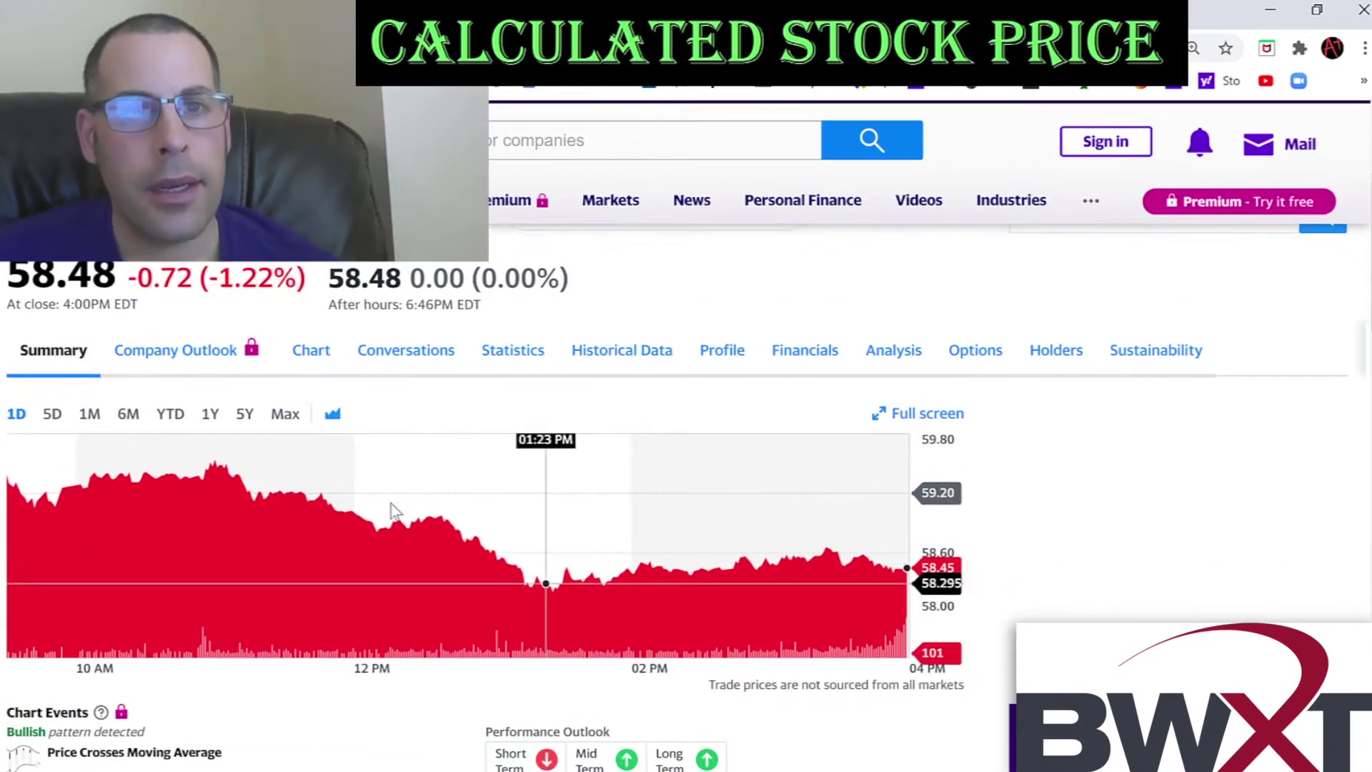
double_click(70, 376)
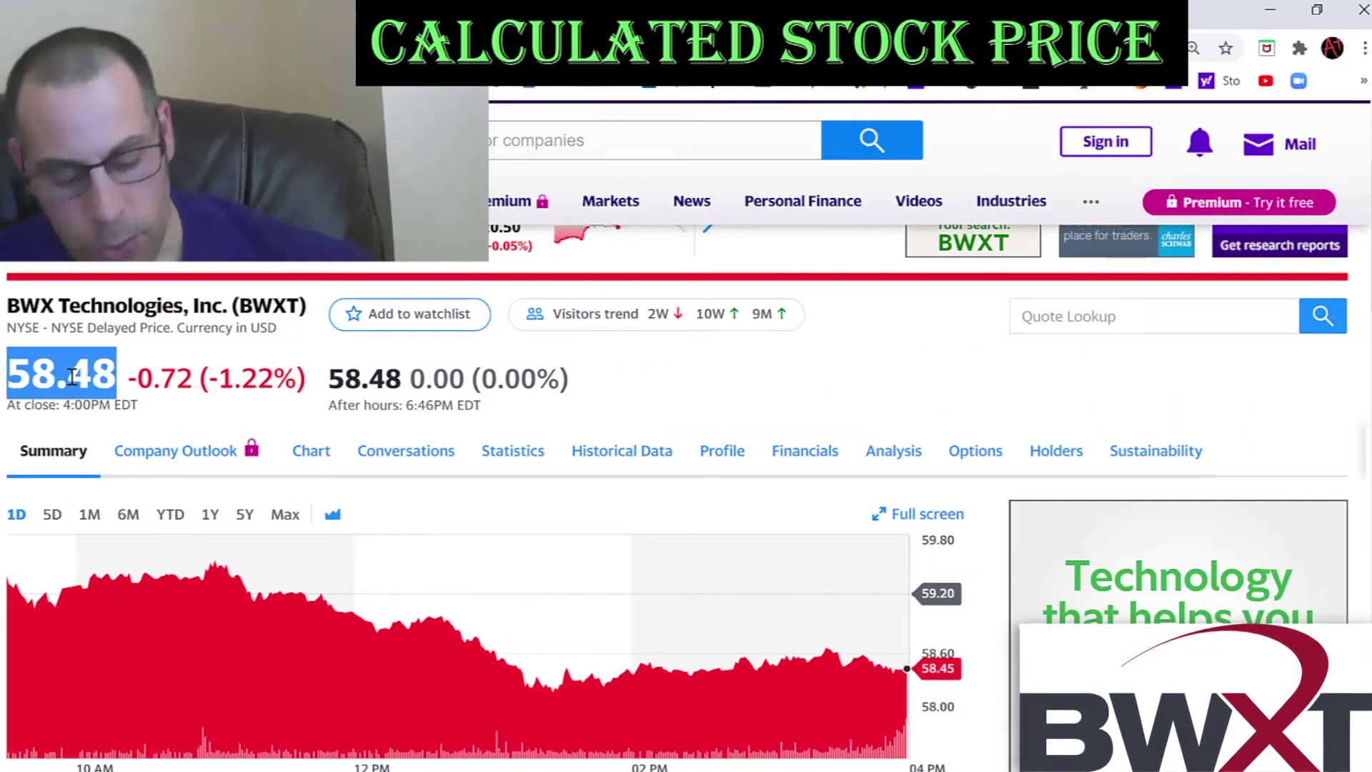
key("alt+Tab")
type("58.48")
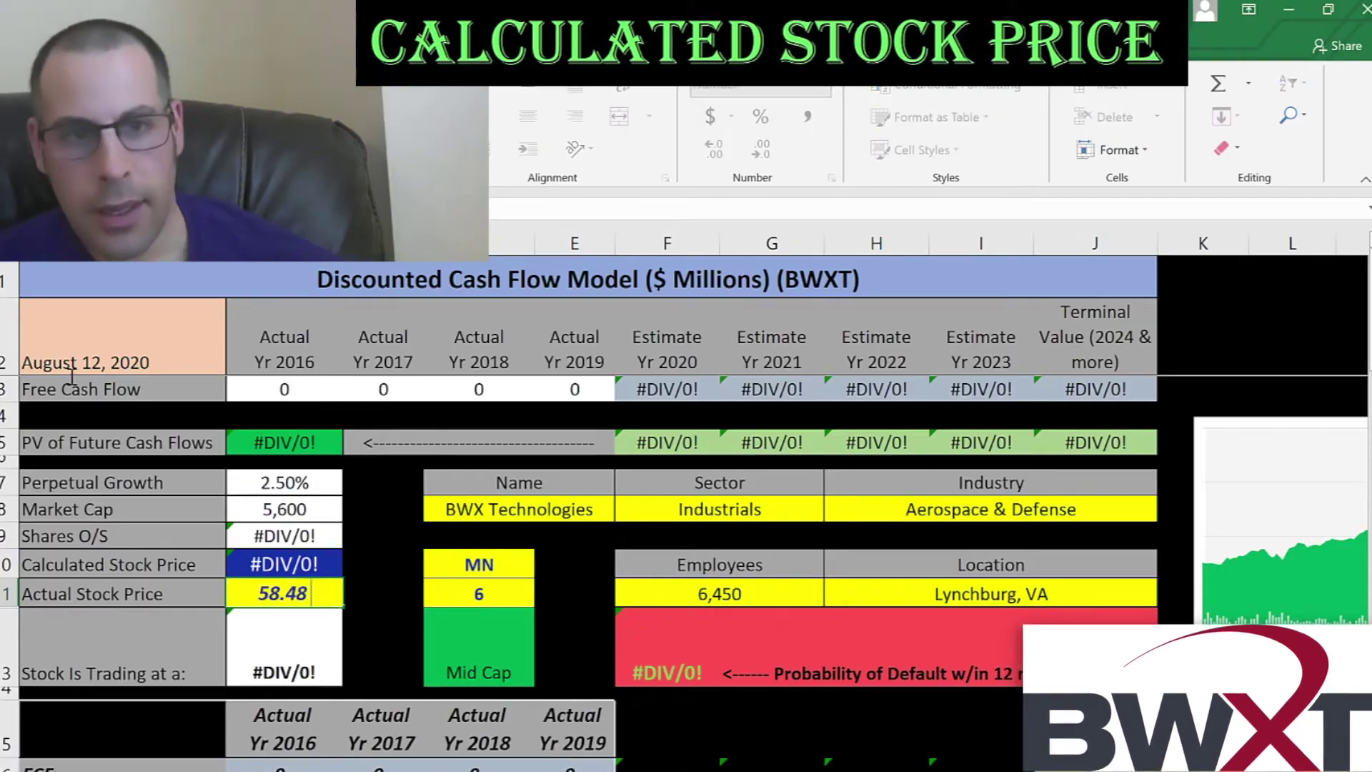
key("Return")
Select the free cash flow input area and bring up BWXT's financial statements on Yahoo Finance
scroll(1064, 514, "down", 4)
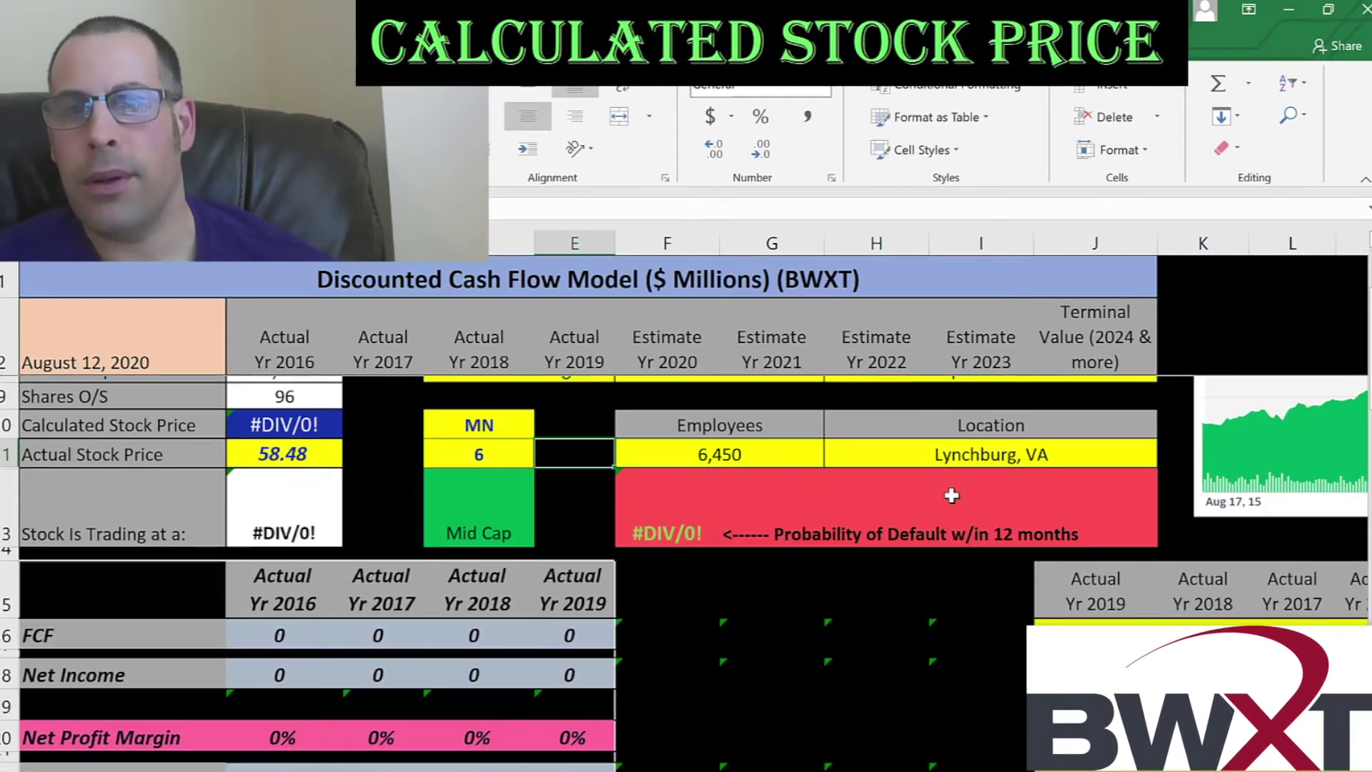
left_click(1064, 515)
key("alt+Tab")
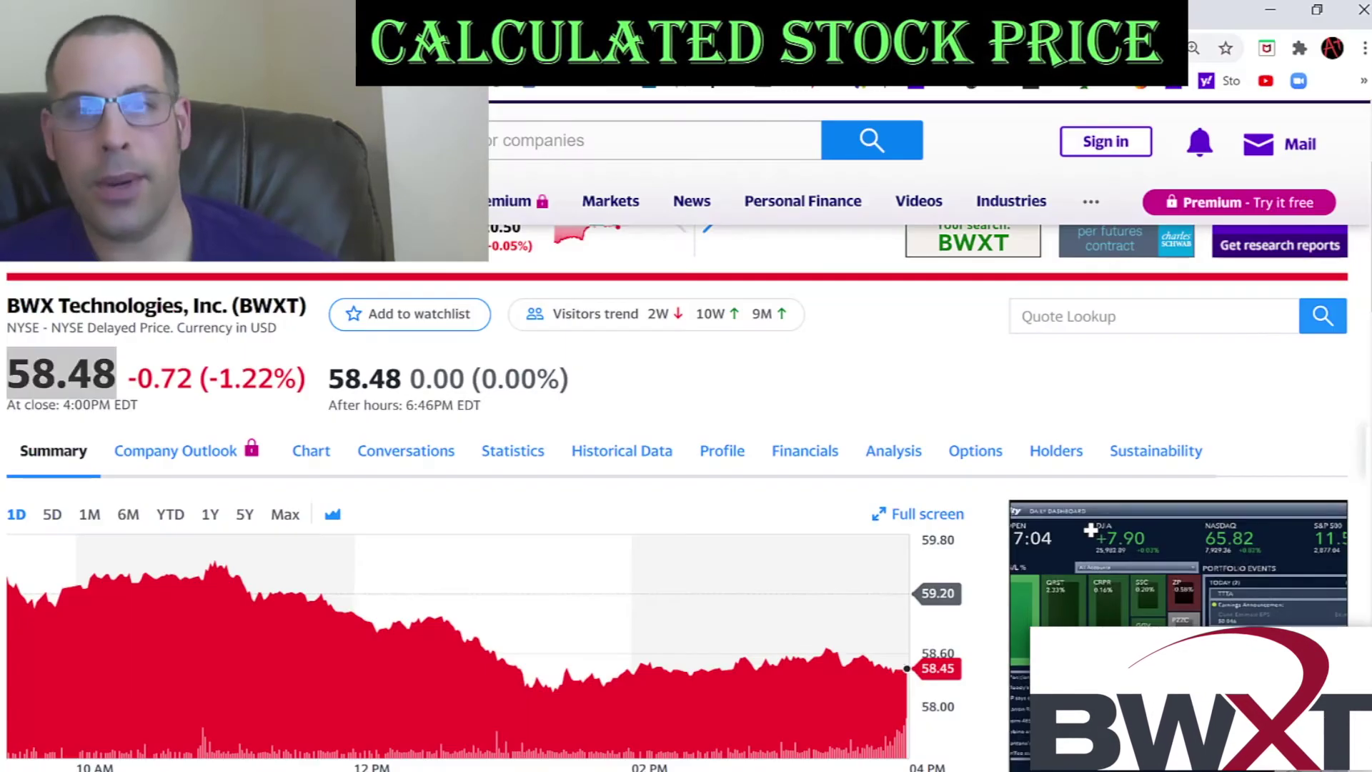
left_click(814, 452)
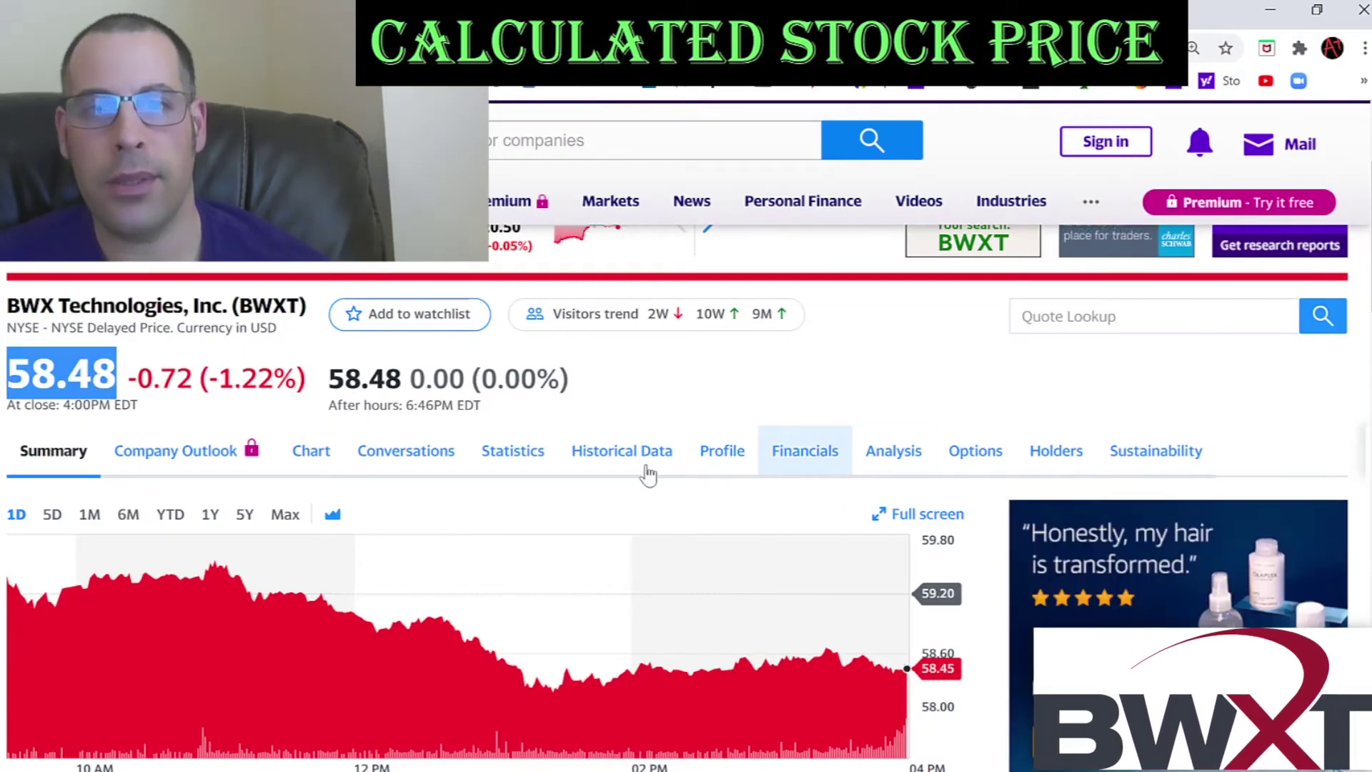
Review the cash flow statement and paste BWXT's 2016–2019 net income into the model as text
left_click(364, 616)
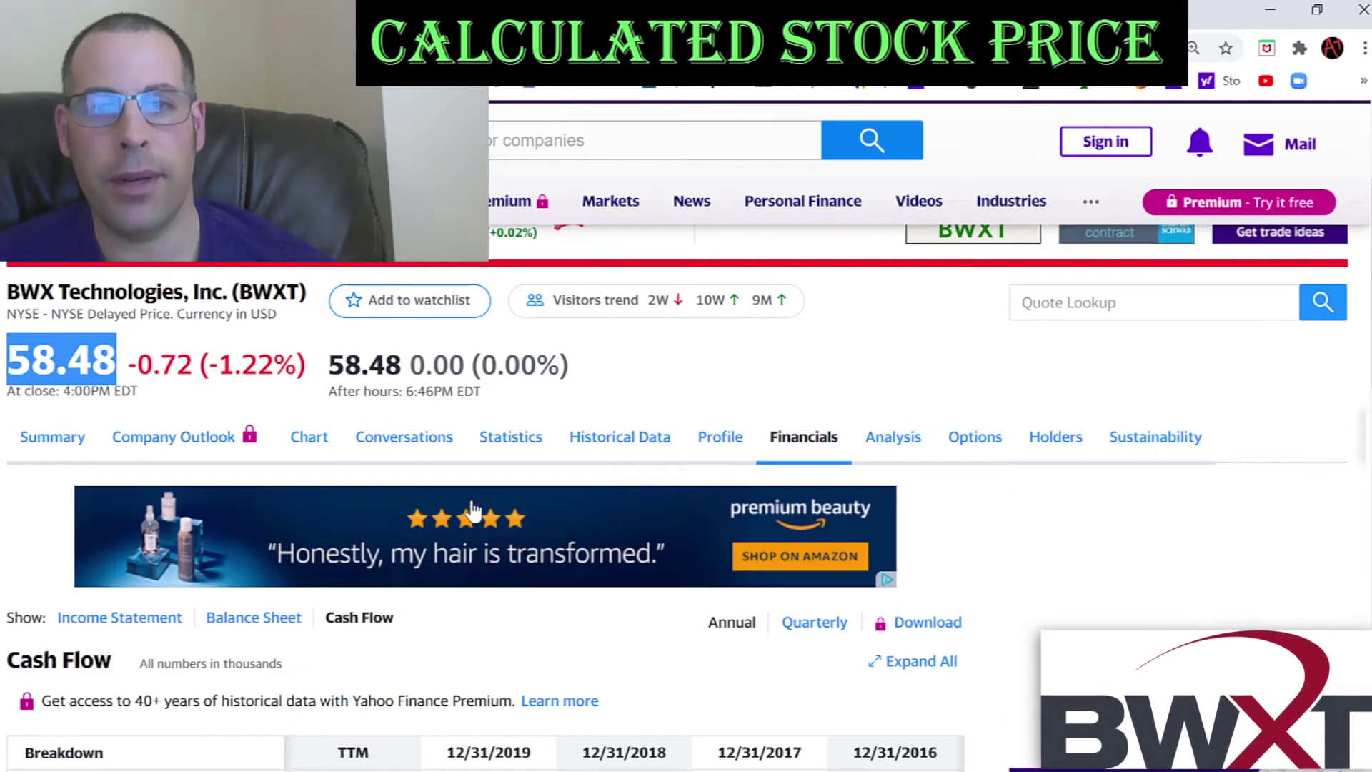
scroll(475, 523, "down", 4)
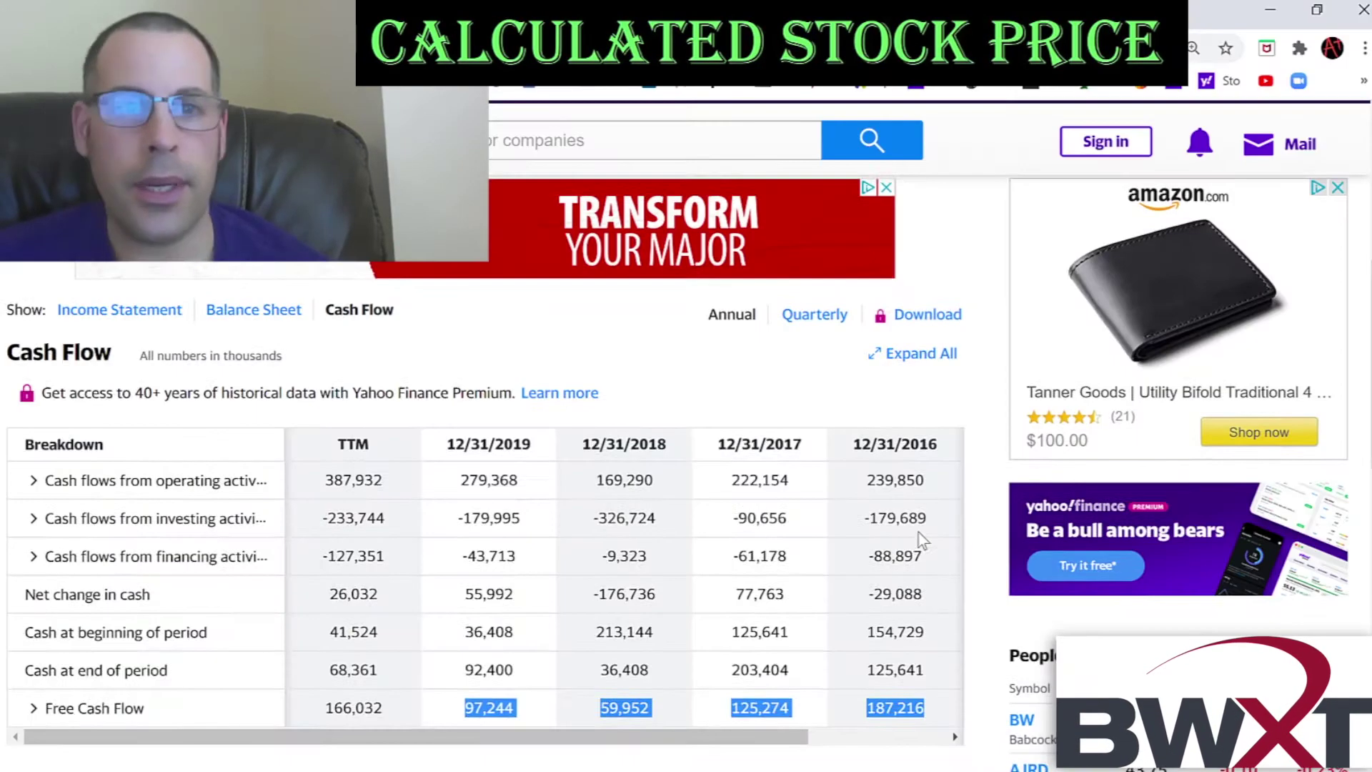
scroll(525, 346, "up", 1)
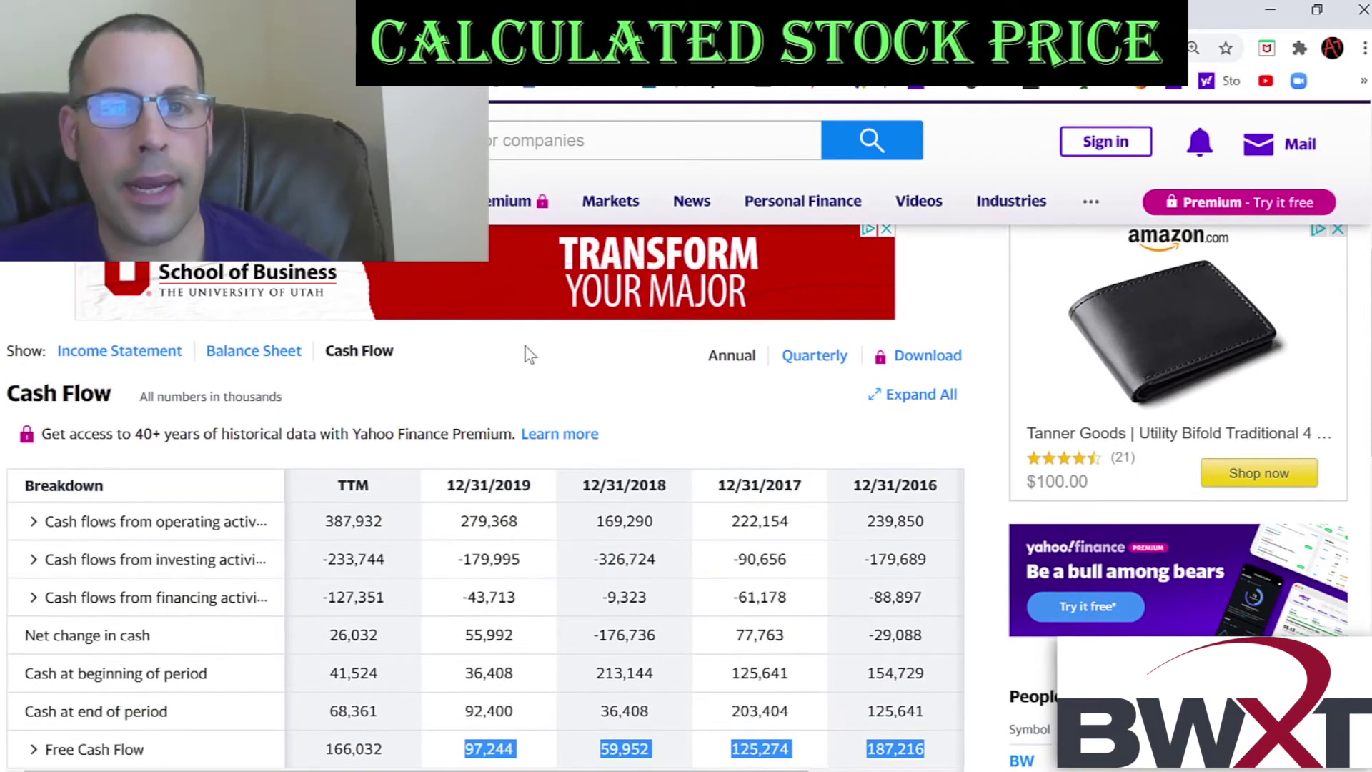
left_click(157, 352)
scroll(500, 429, "down", 6)
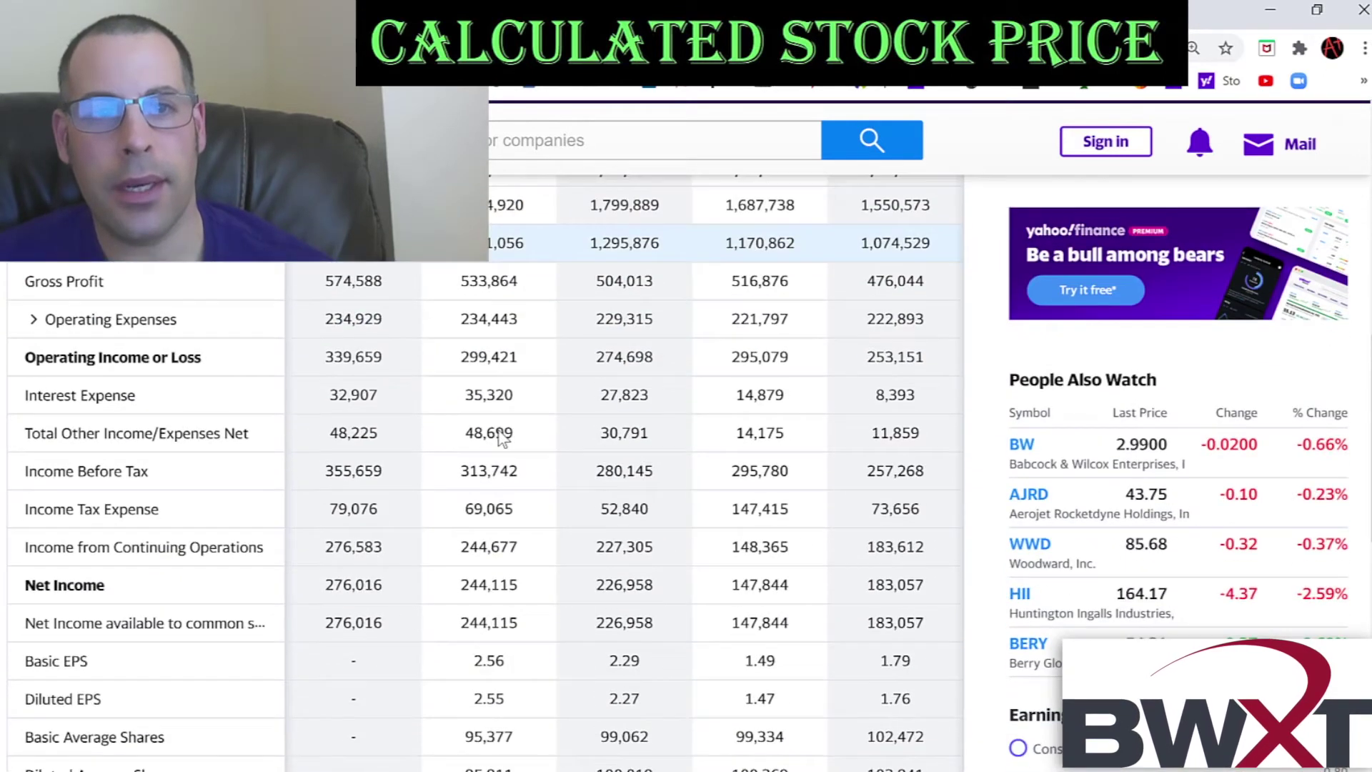
left_click_drag(461, 388, 911, 394)
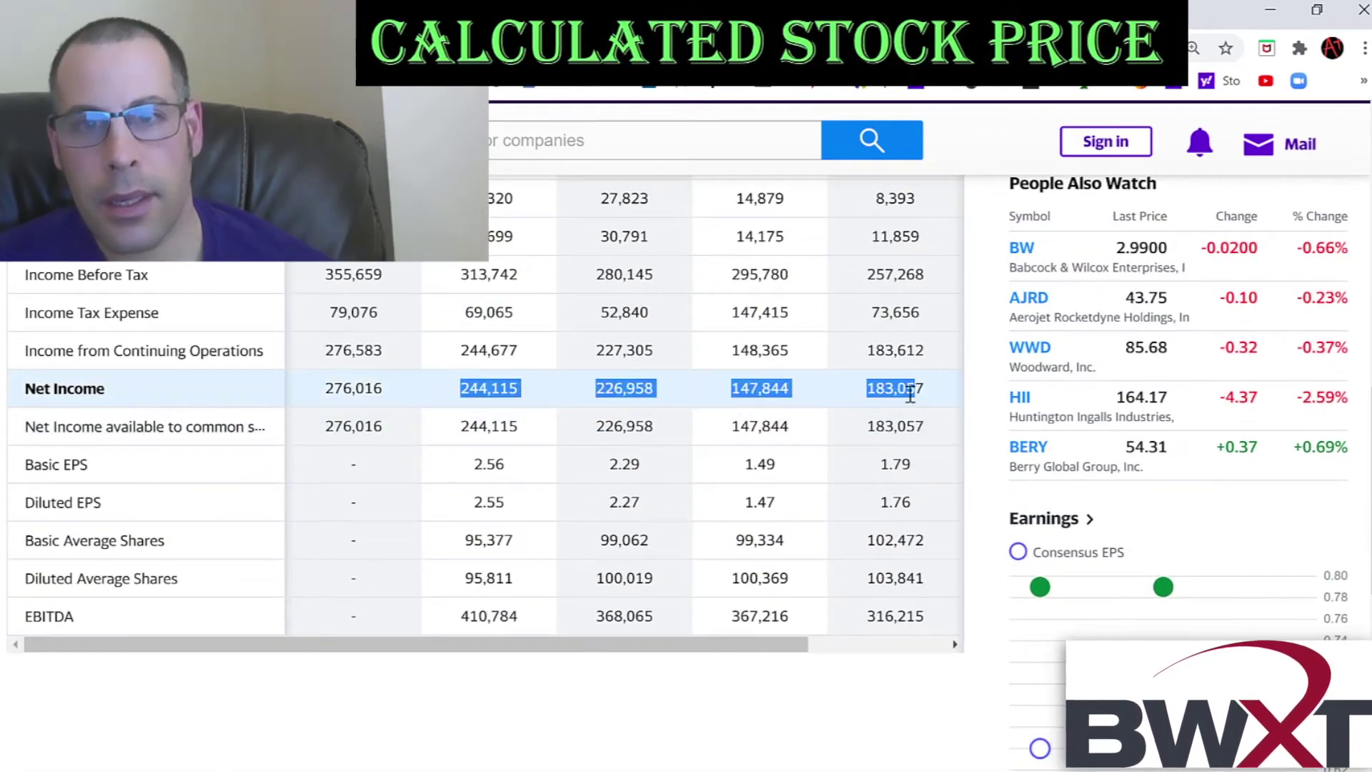
key("ctrl+c")
key("alt+Tab")
key("shift+F10")
key("s")
key("Return")
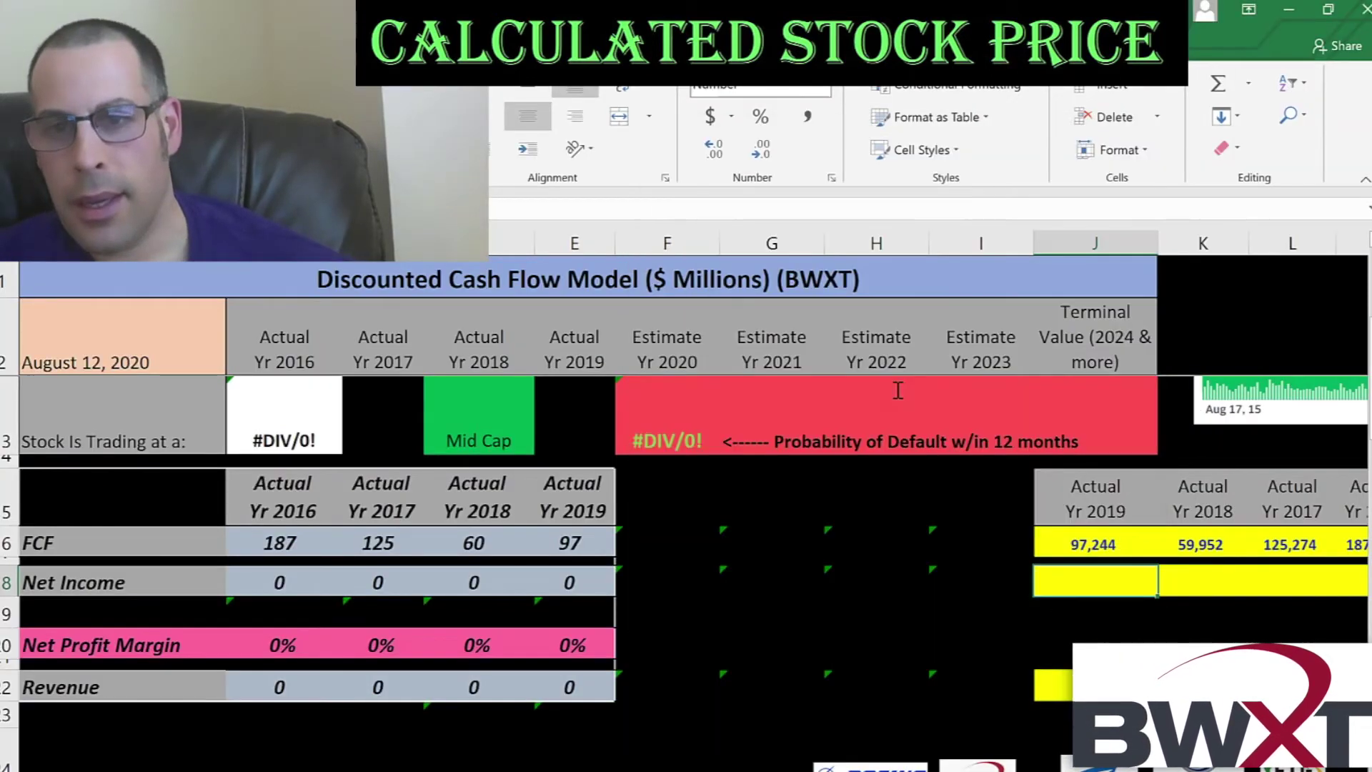
Paste 2016–2019 total revenue as text, giving net margins of 12%, 9%, 13% and 13%
key("alt+Tab")
scroll(426, 355, "up", 5)
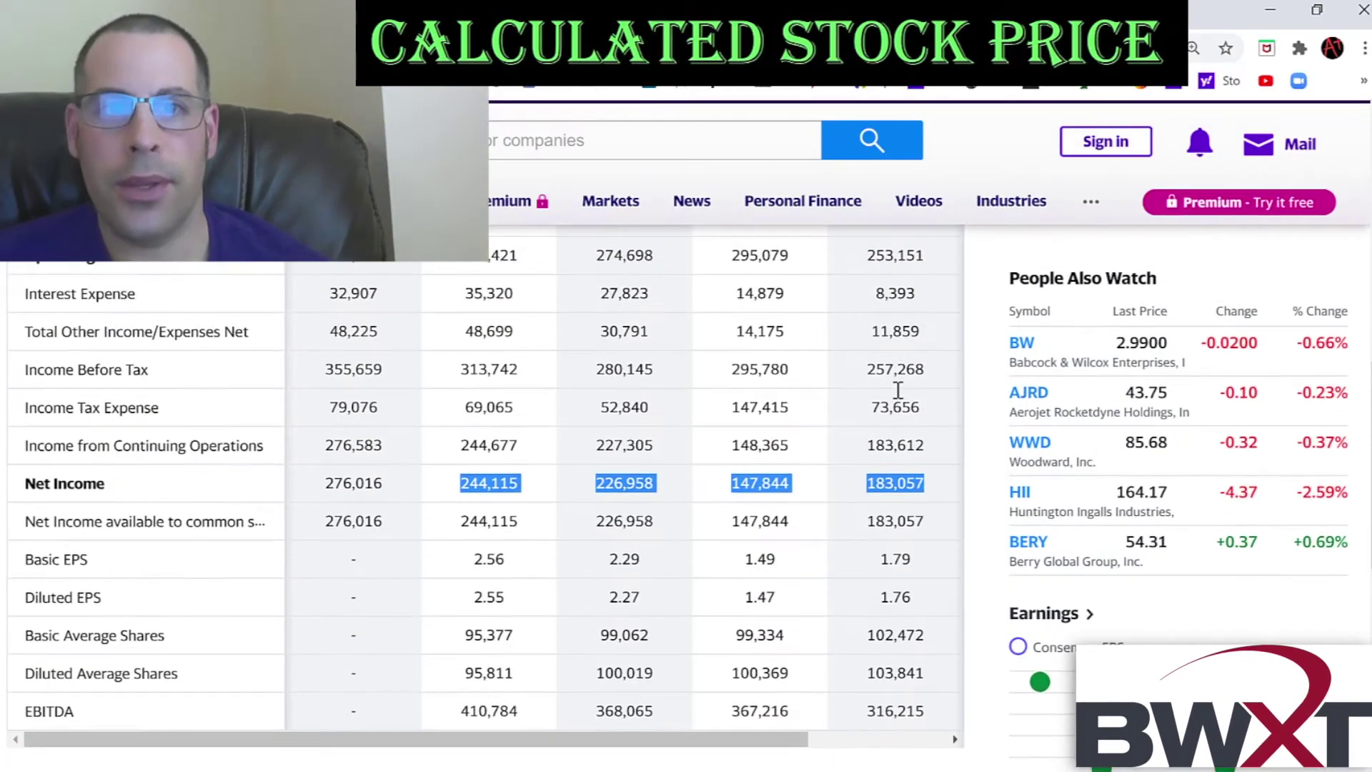
left_click_drag(437, 379, 938, 388)
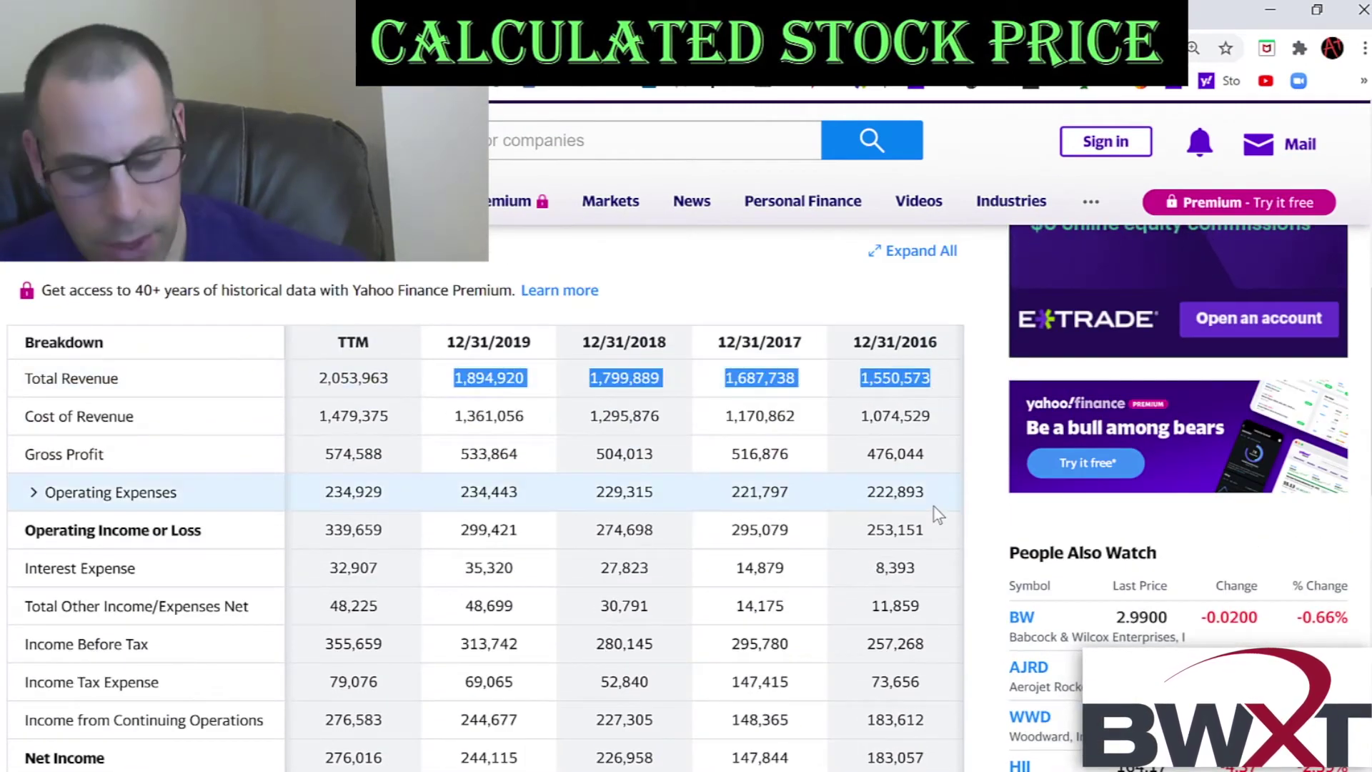
key("alt+Tab")
key("shift+F10")
key("s")
key("Down")
key("Return")
key("Home")
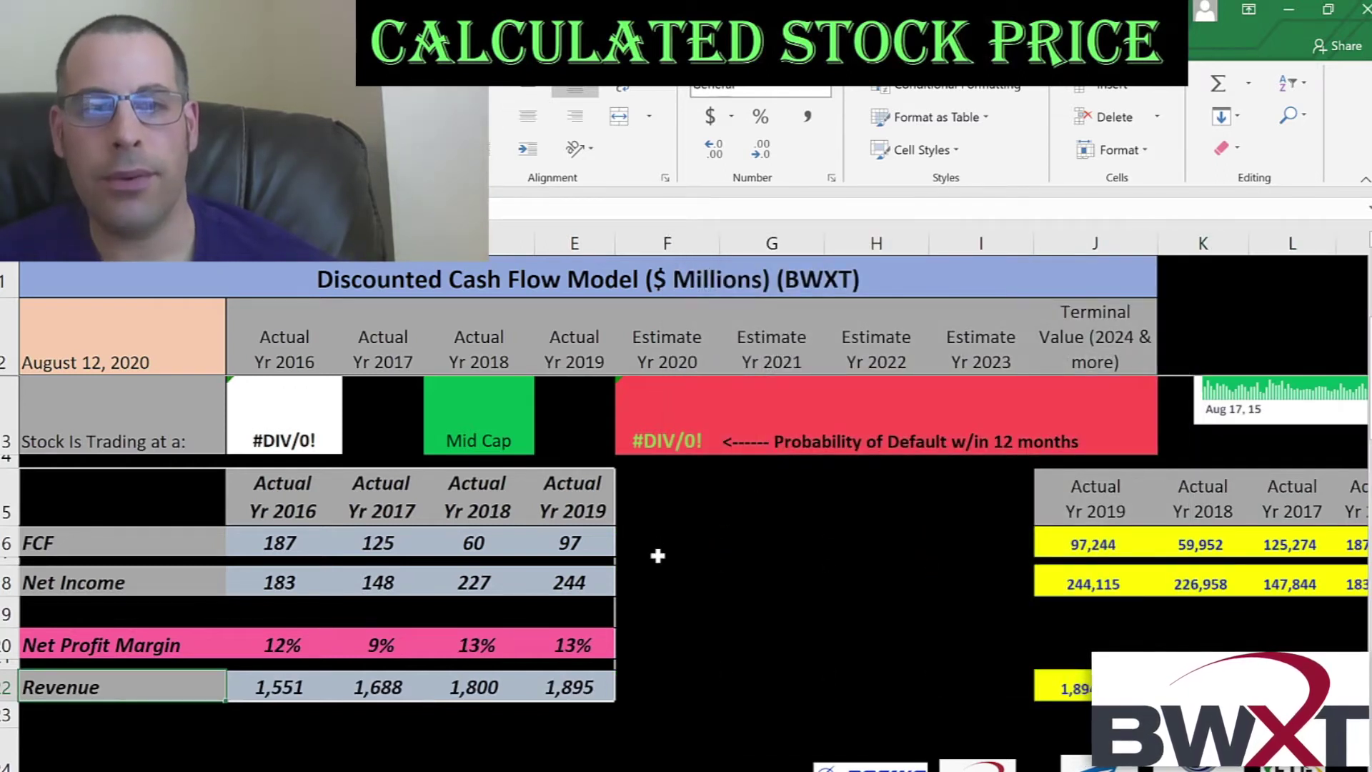
scroll(657, 556, "down", 4)
Enter BWXT's 2019 interest expense of 35,320 in the Int Expense cell
left_click(490, 449)
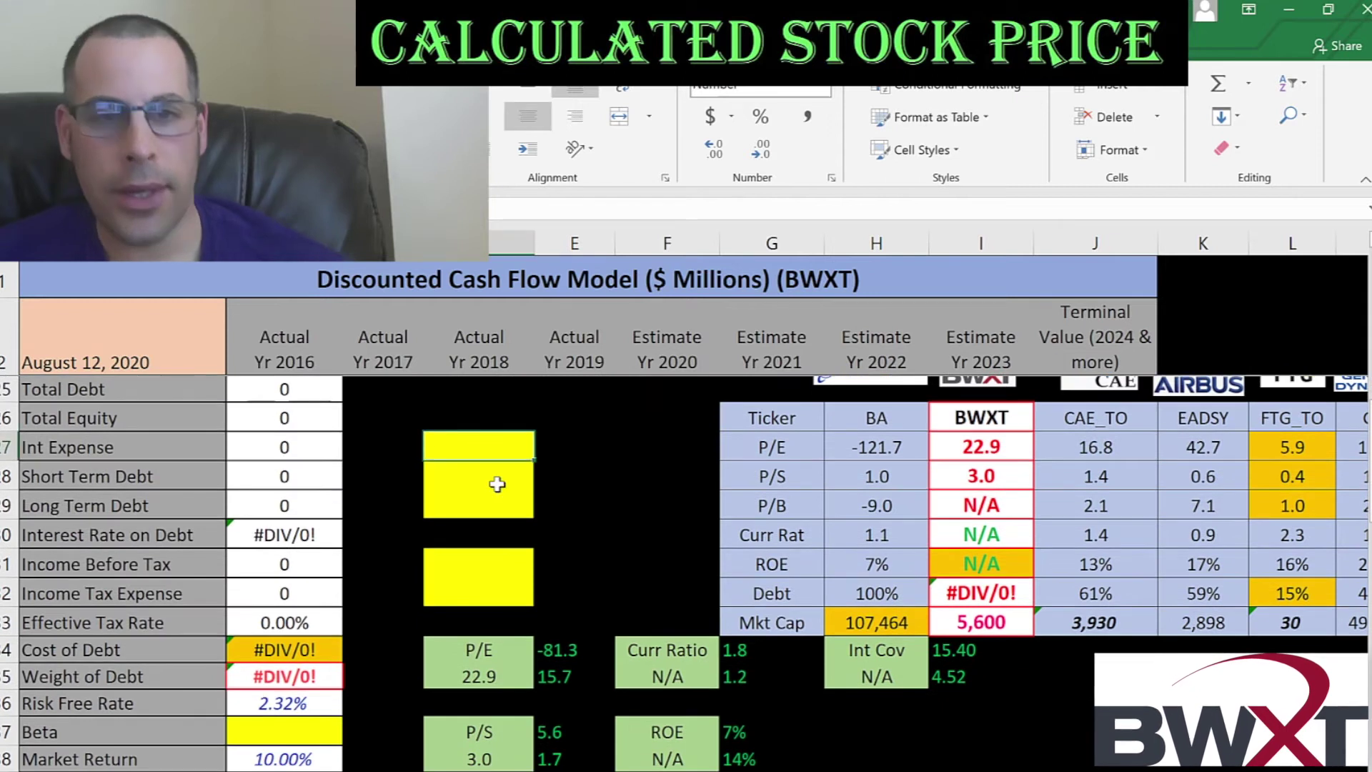
key("alt+Tab")
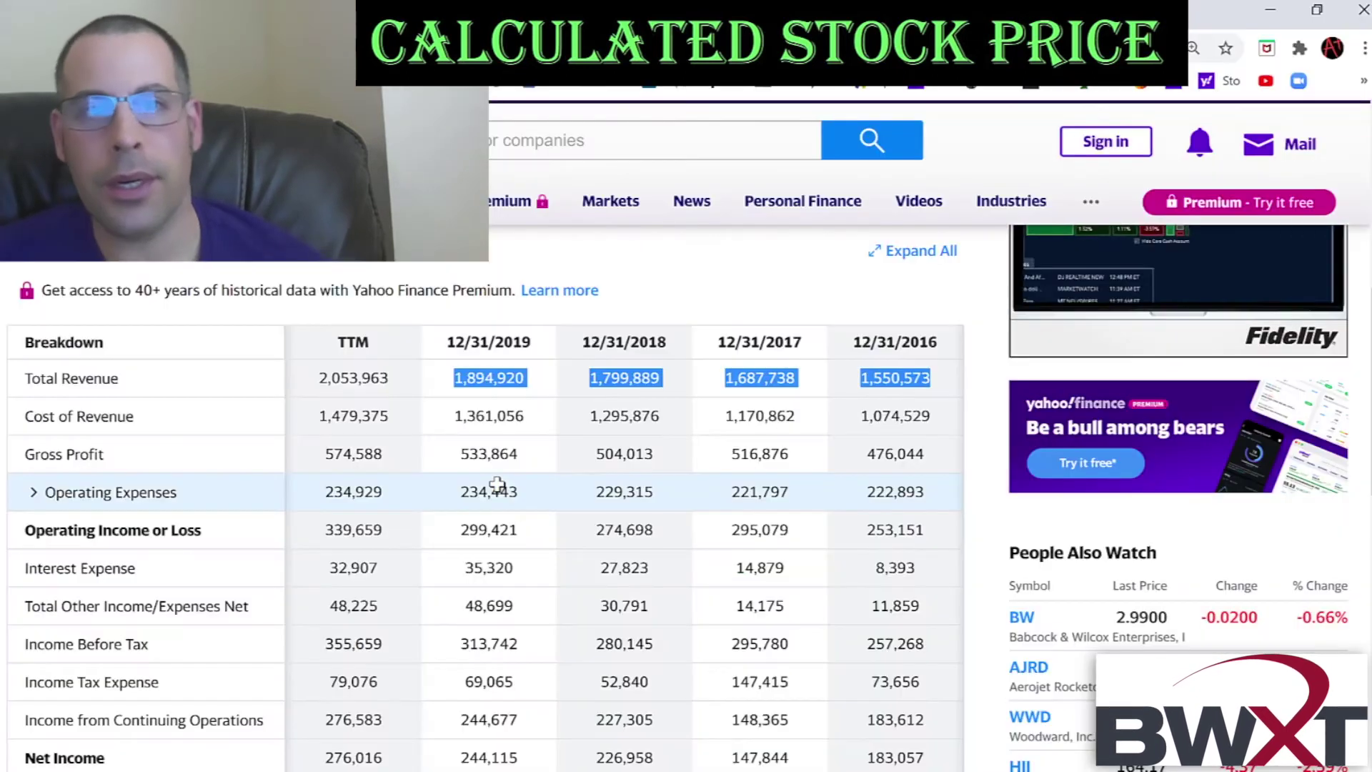
double_click(491, 568)
key("ctrl+c")
key("alt+Tab")
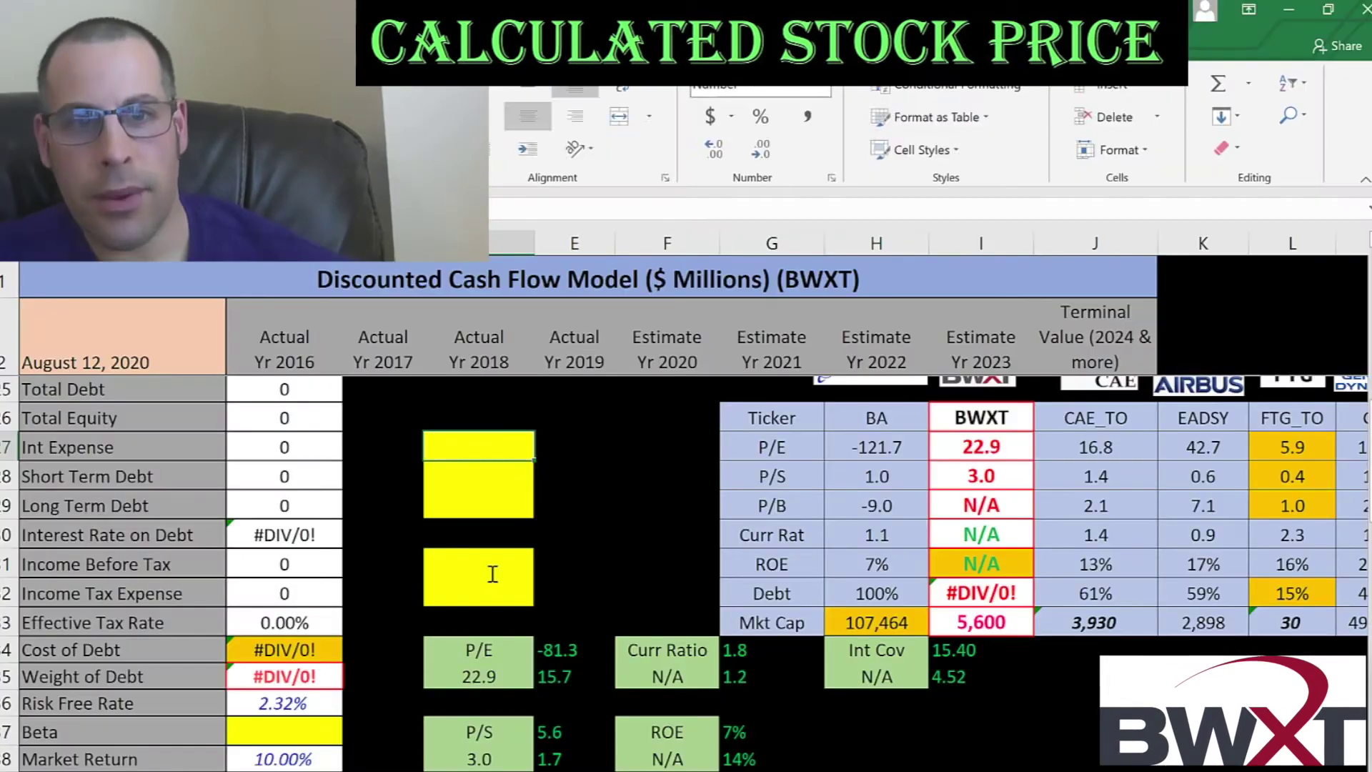
key("ctrl+v")
key("alt+Tab")
Expand the balance sheet liabilities and enter 2019 current debt 14,711 as Short Term Debt
scroll(318, 365, "up", 2)
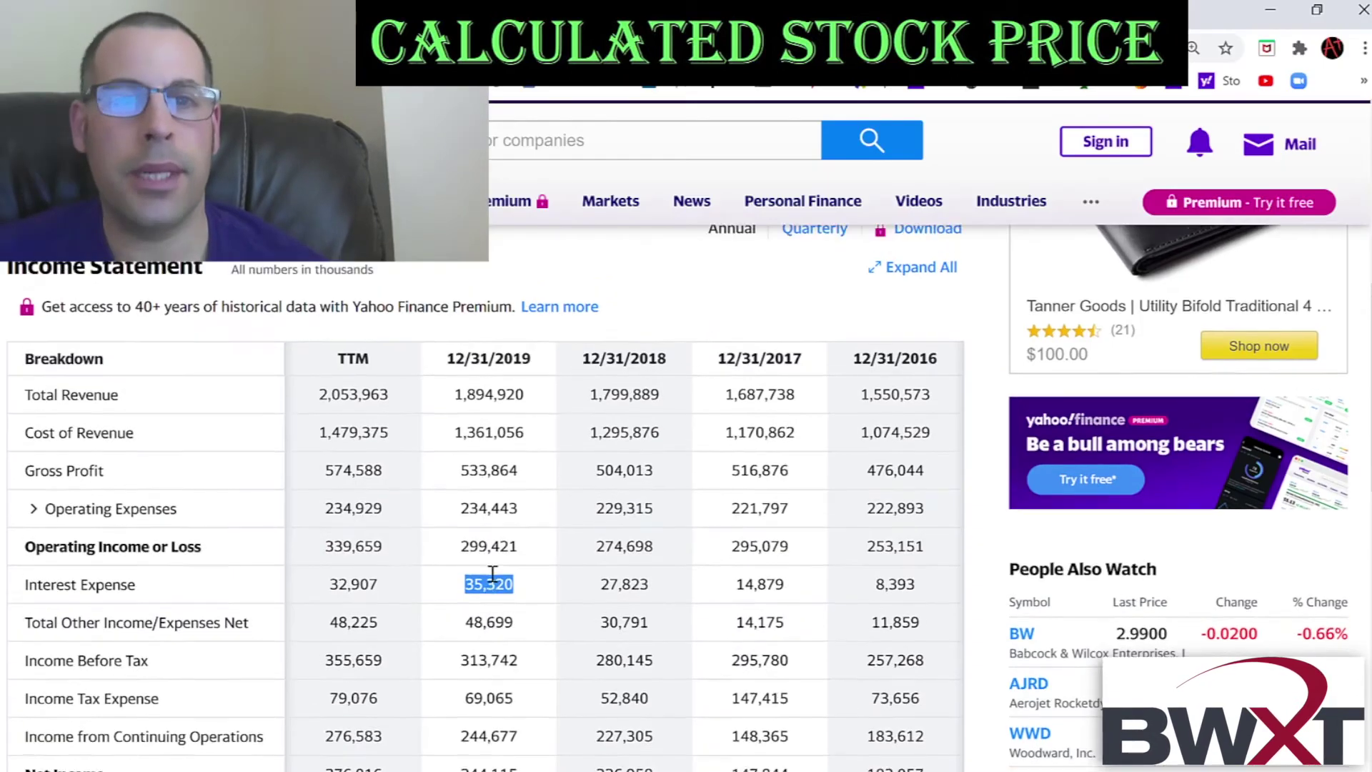
left_click(293, 336)
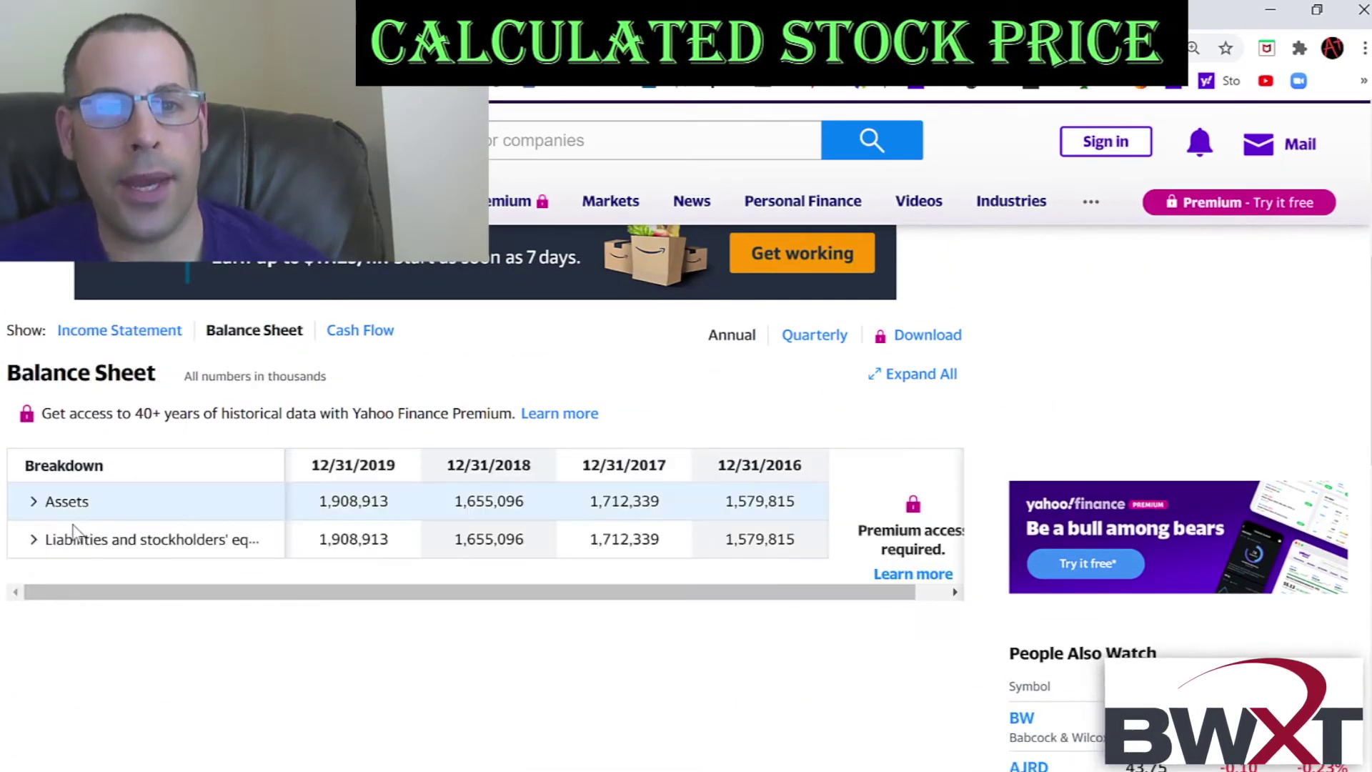
left_click(34, 539)
left_click(50, 577)
left_click(68, 653)
left_click(67, 615)
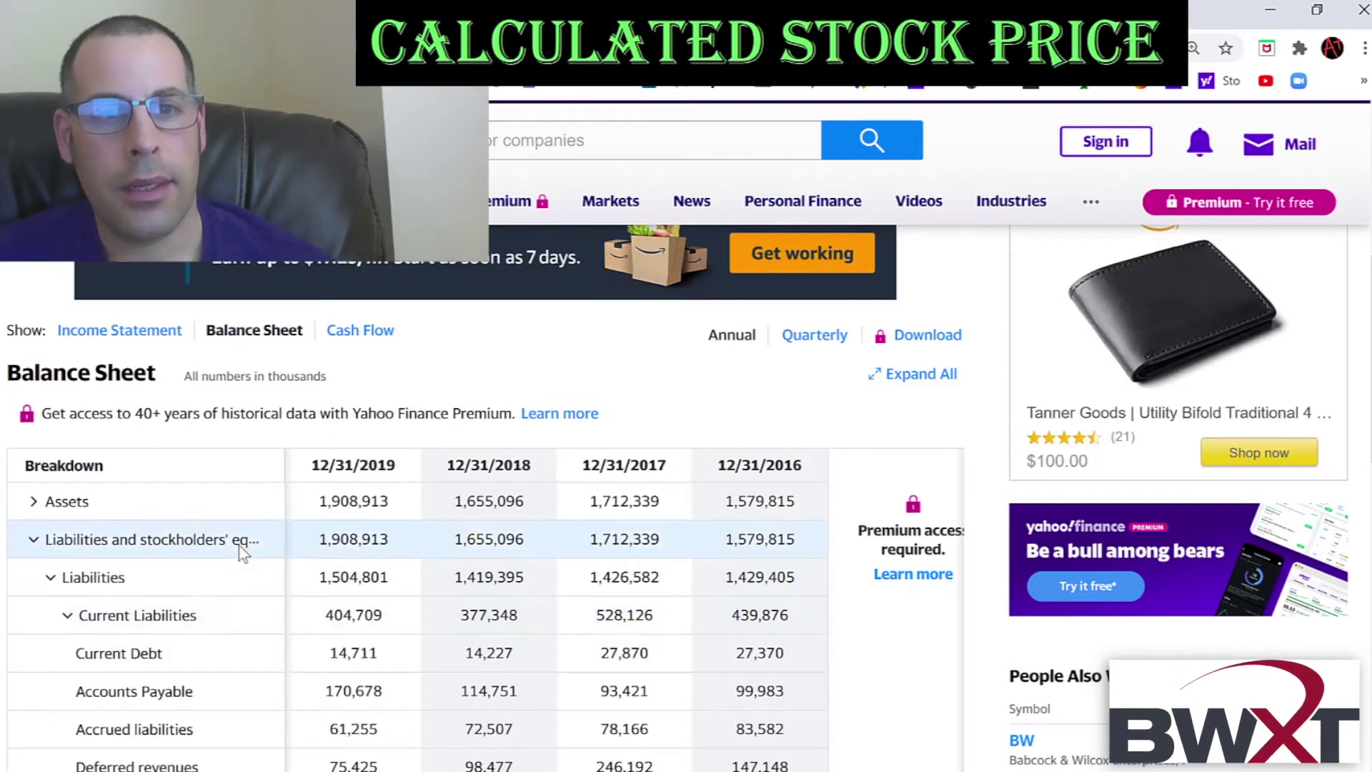
scroll(353, 501, "down", 3)
double_click(357, 448)
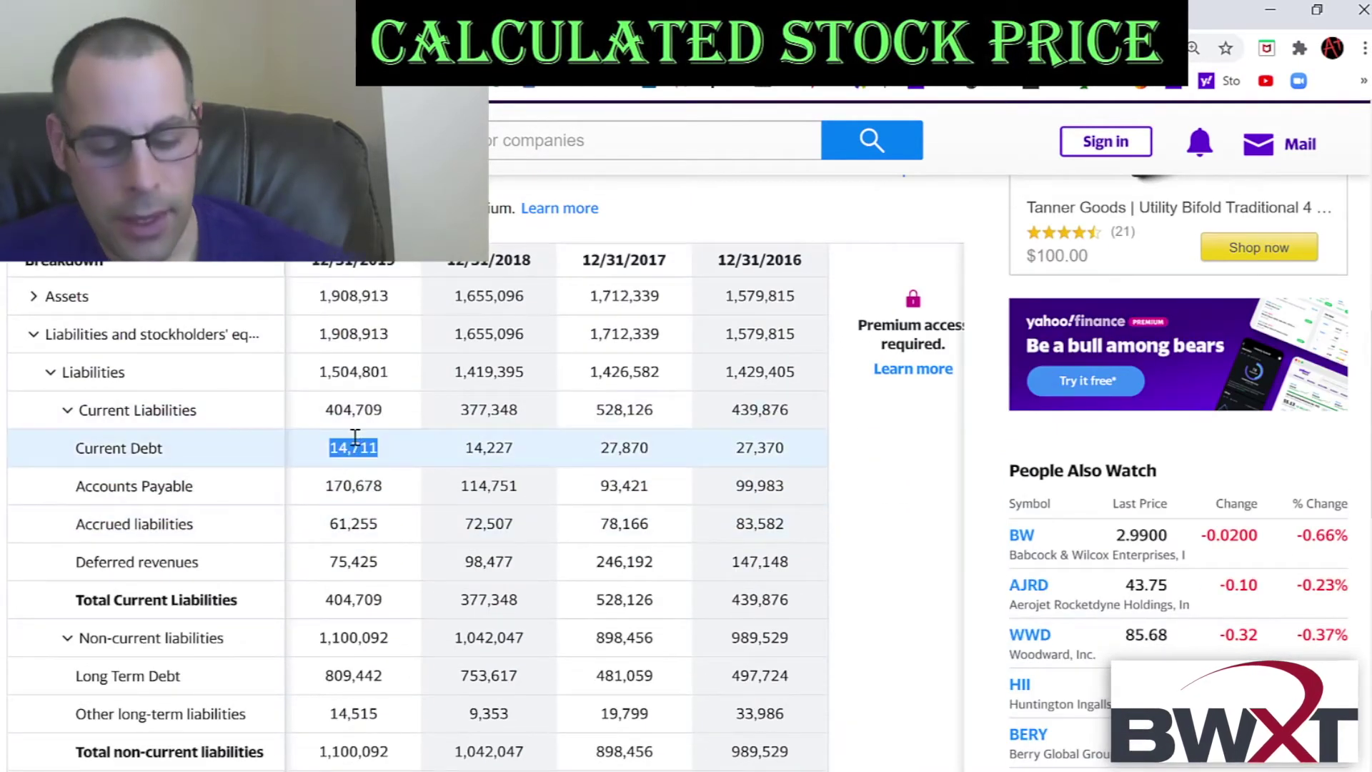
key("alt+Tab")
key("ctrl+v")
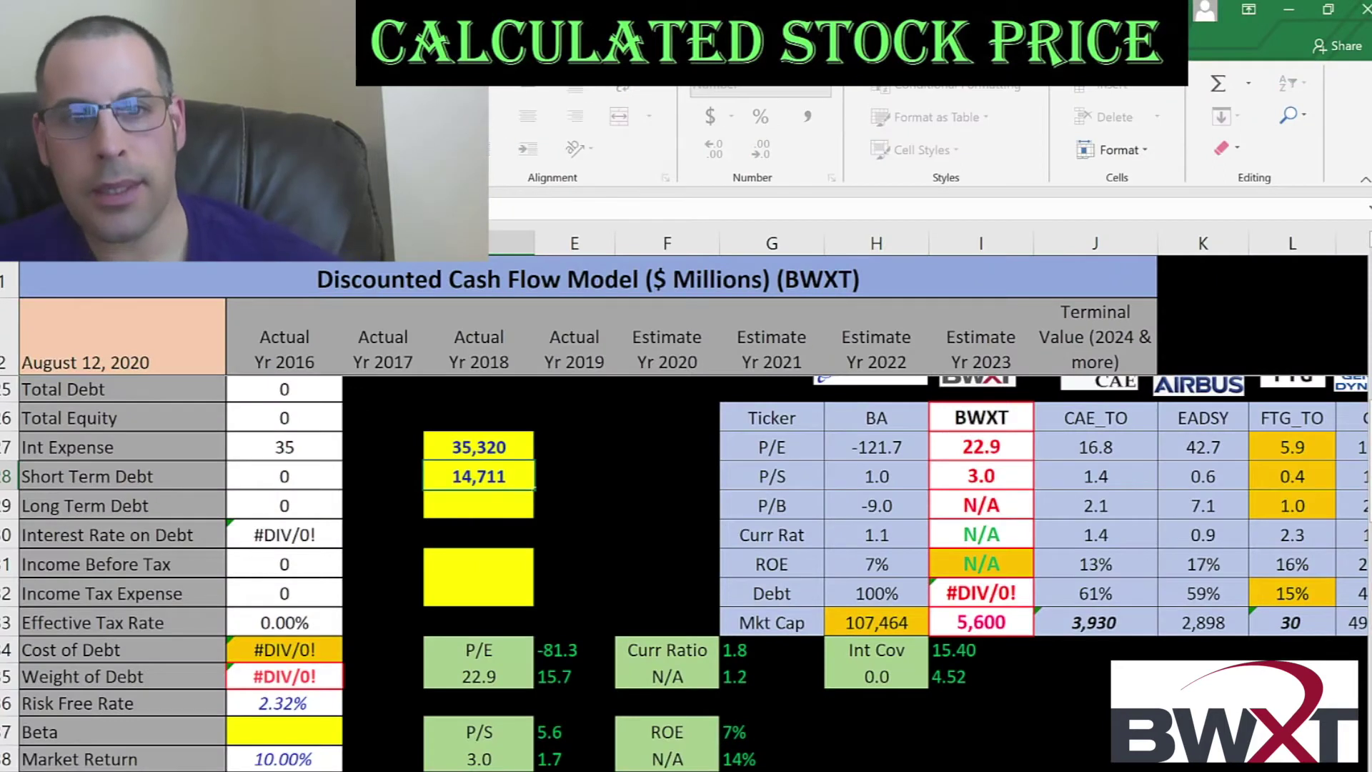
key("alt+Tab")
Enter the 2019 Long Term Debt of 809,442
scroll(345, 521, "down", 1)
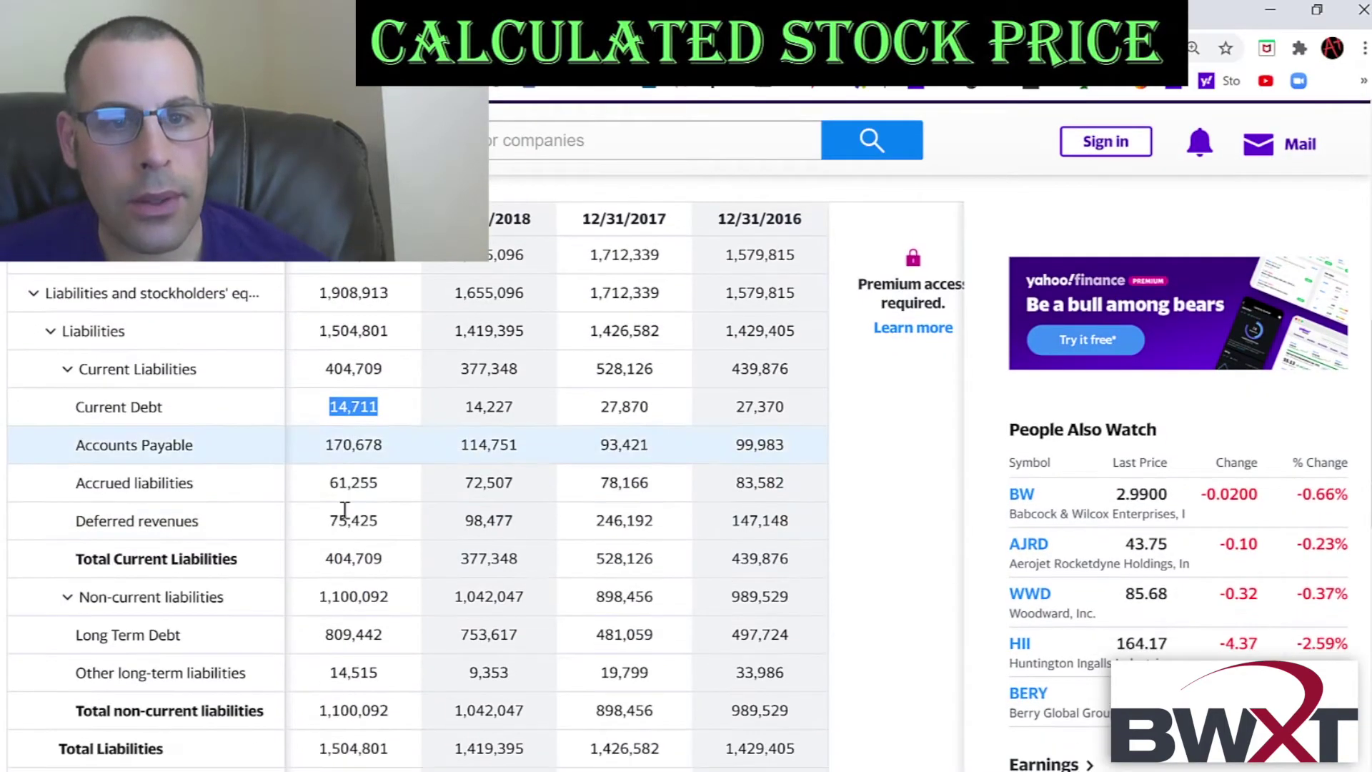
double_click(364, 634)
key("alt+Tab")
key("ctrl+v")
key("Return")
key("alt+Tab")
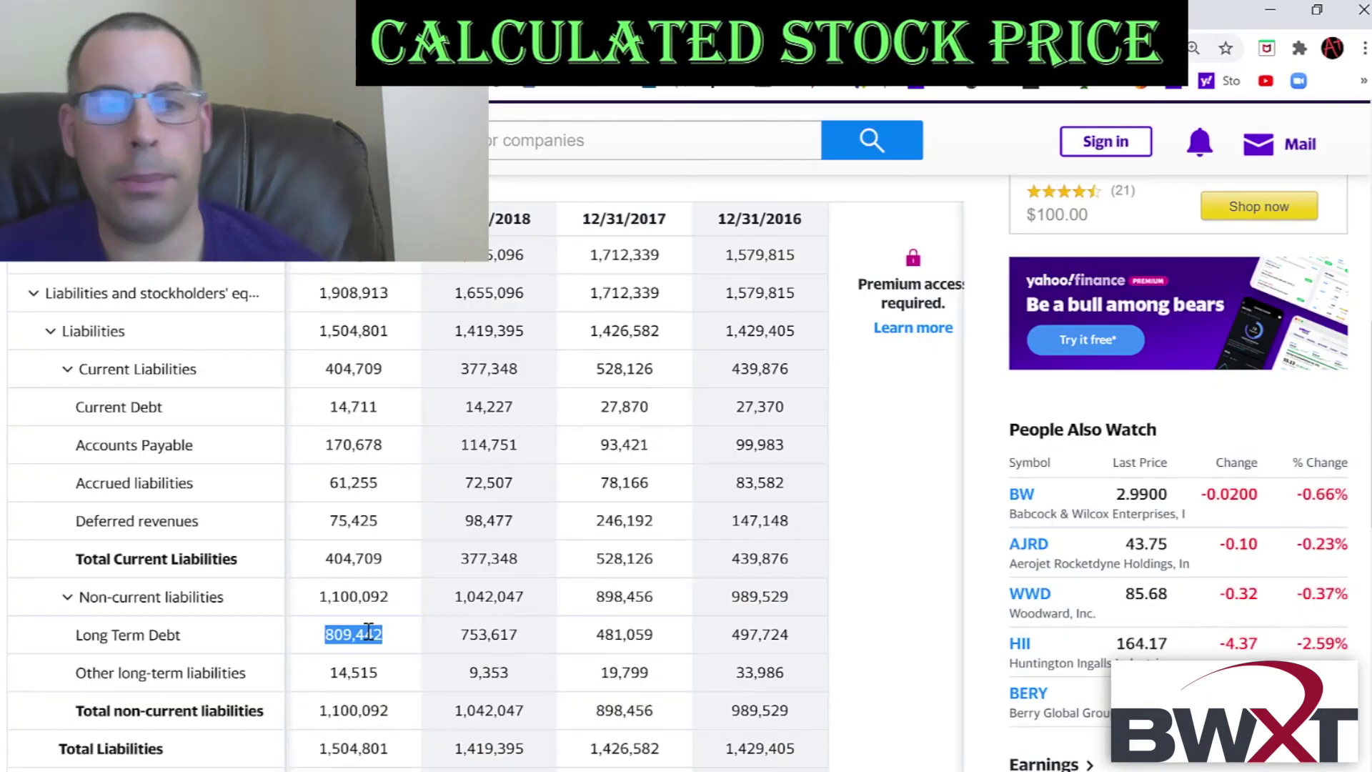
Enter the 2019 Income Before Tax of 313,742 from the income statement
scroll(208, 393, "up", 3)
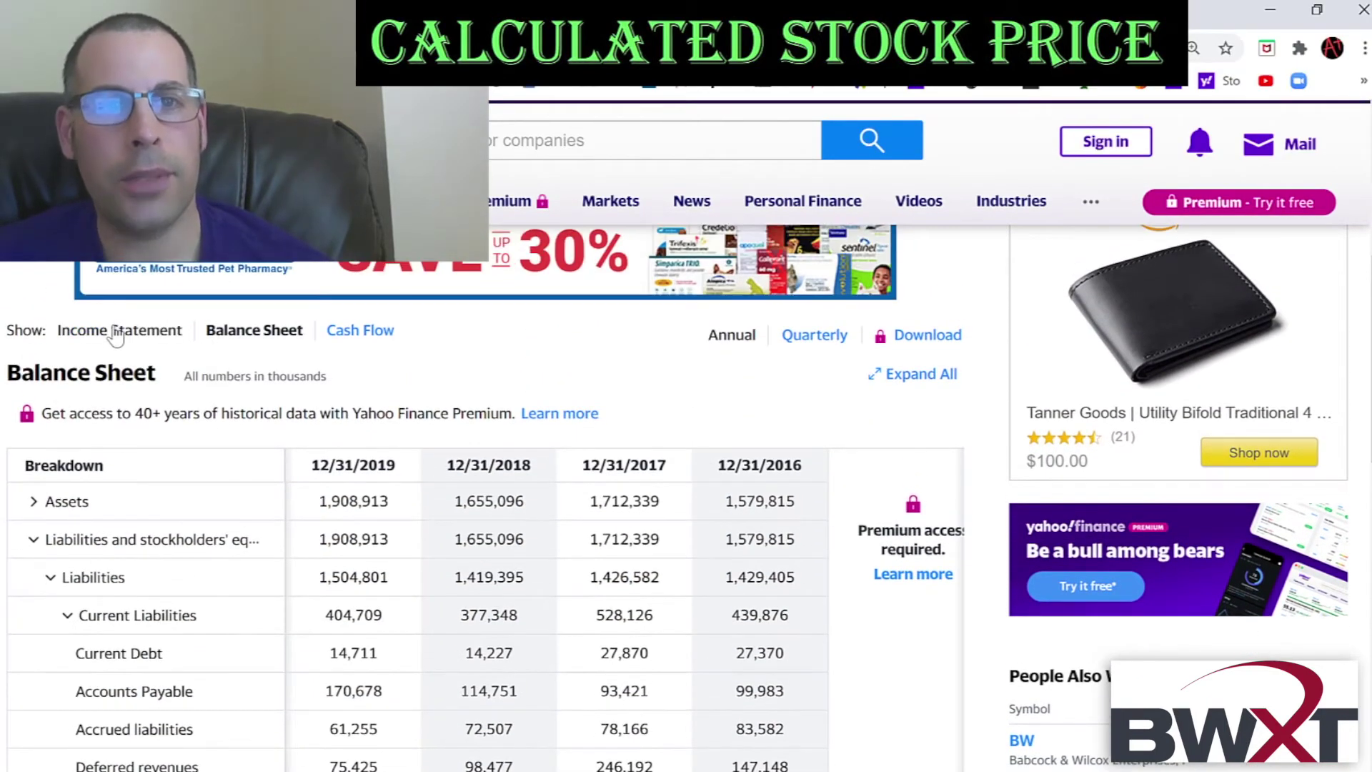
left_click(114, 330)
scroll(375, 478, "down", 3)
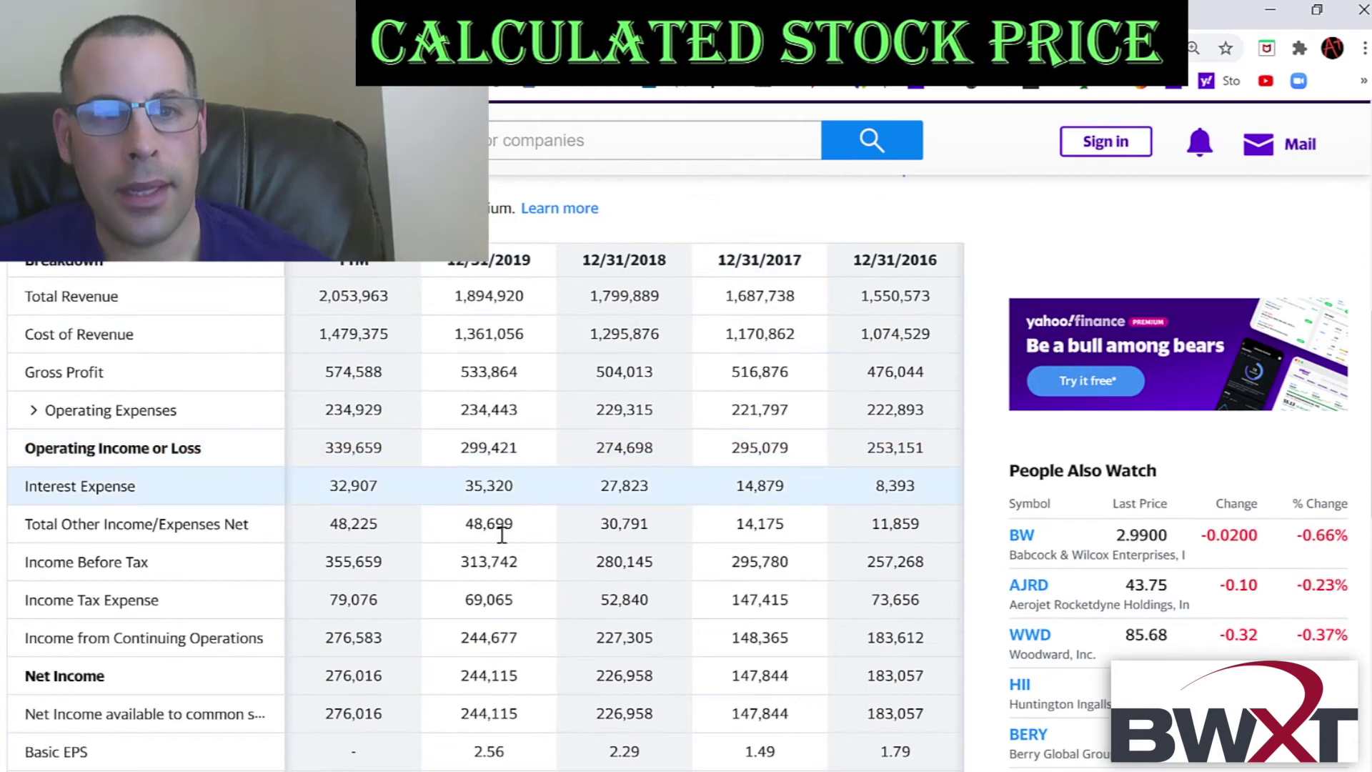
double_click(489, 560)
key("ctrl+c")
key("alt+Tab")
double_click(493, 557)
key("ctrl+v")
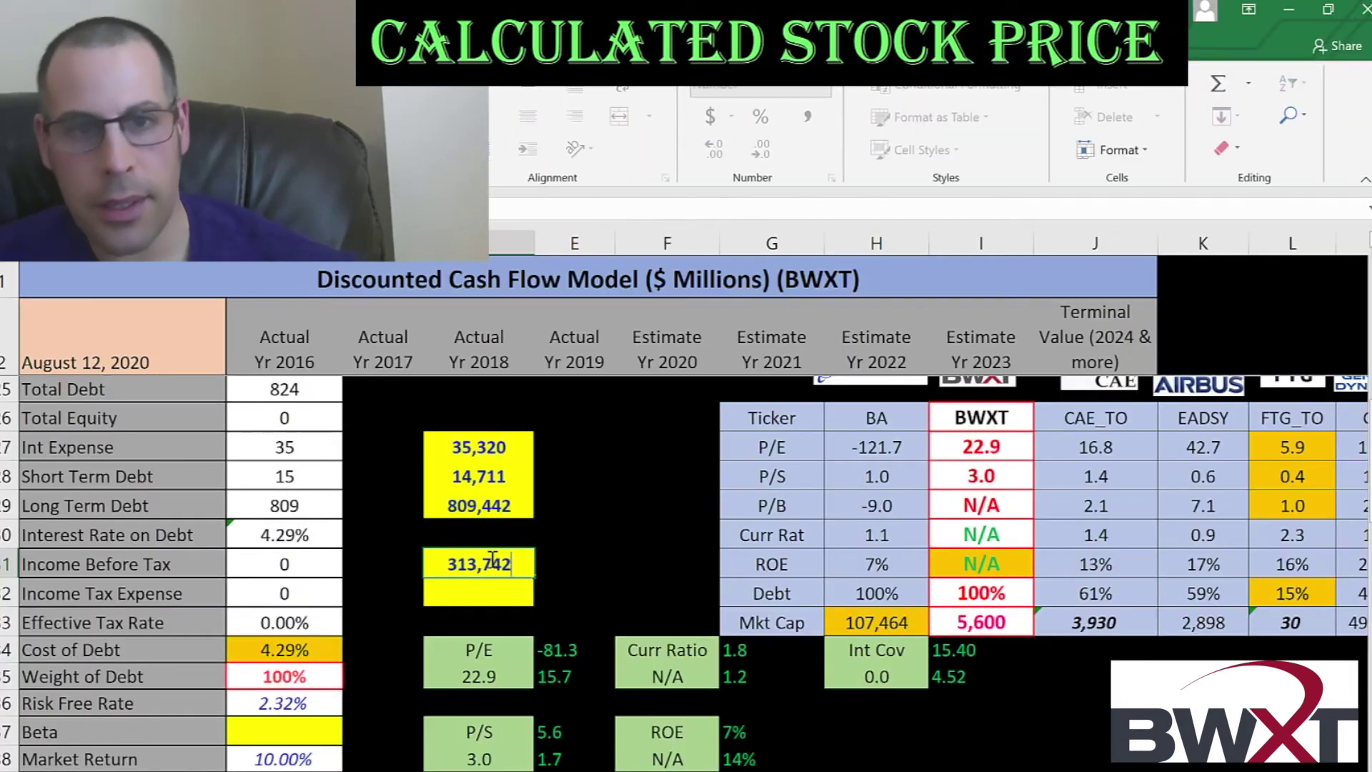
key("alt+Tab")
Enter Income Tax Expense of 69,065 and check the 22.01% tax rate and 3.34% cost of debt
double_click(489, 599)
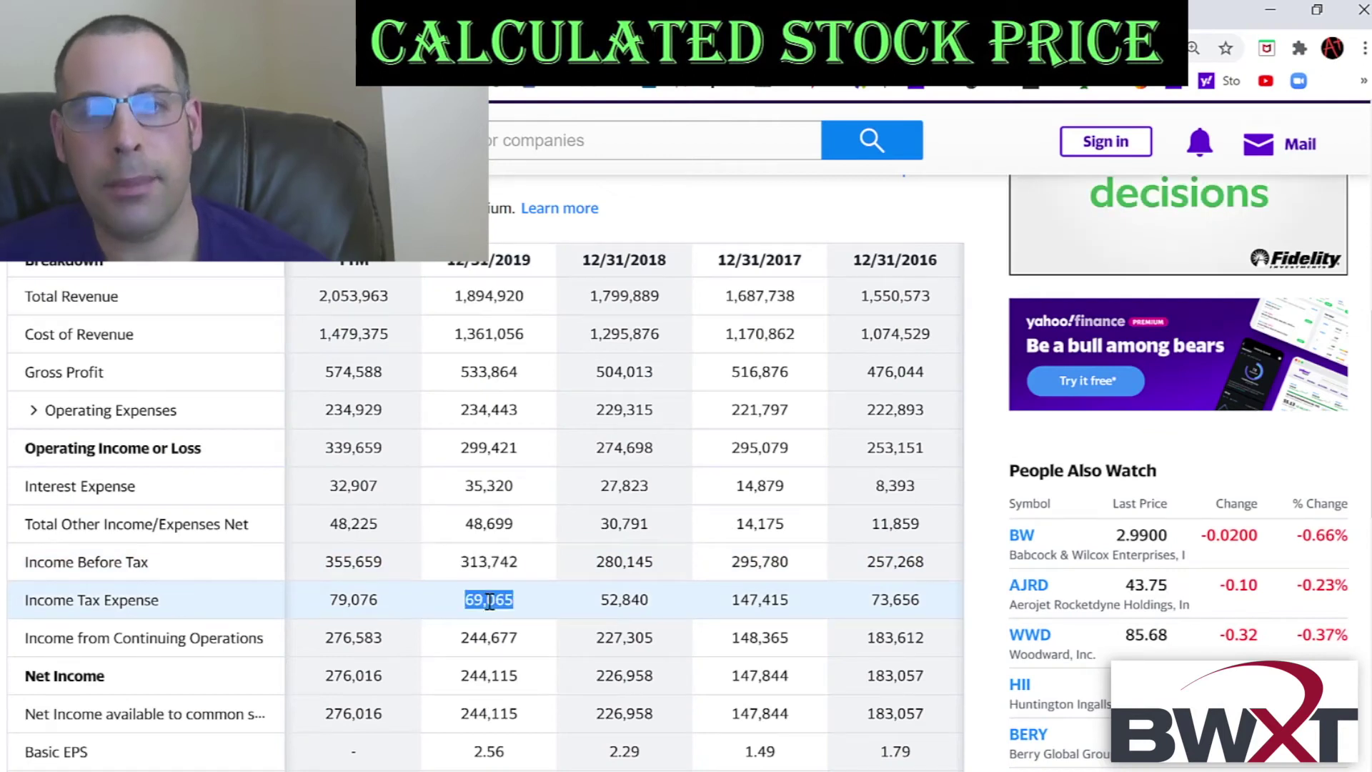
key("ctrl+c")
key("alt+Tab")
double_click(489, 599)
key("ctrl+v")
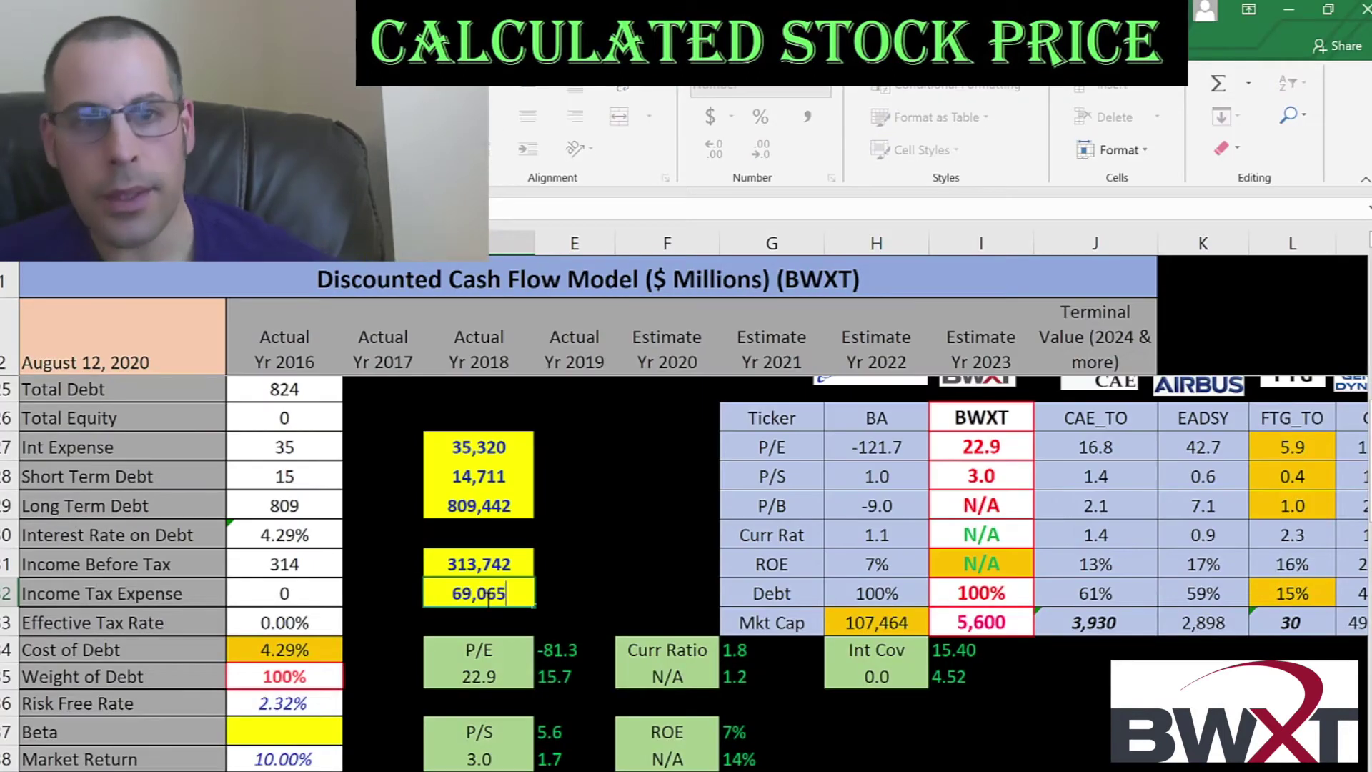
key("Return")
key("Left")
key("Left")
key("Down")
left_click(237, 629)
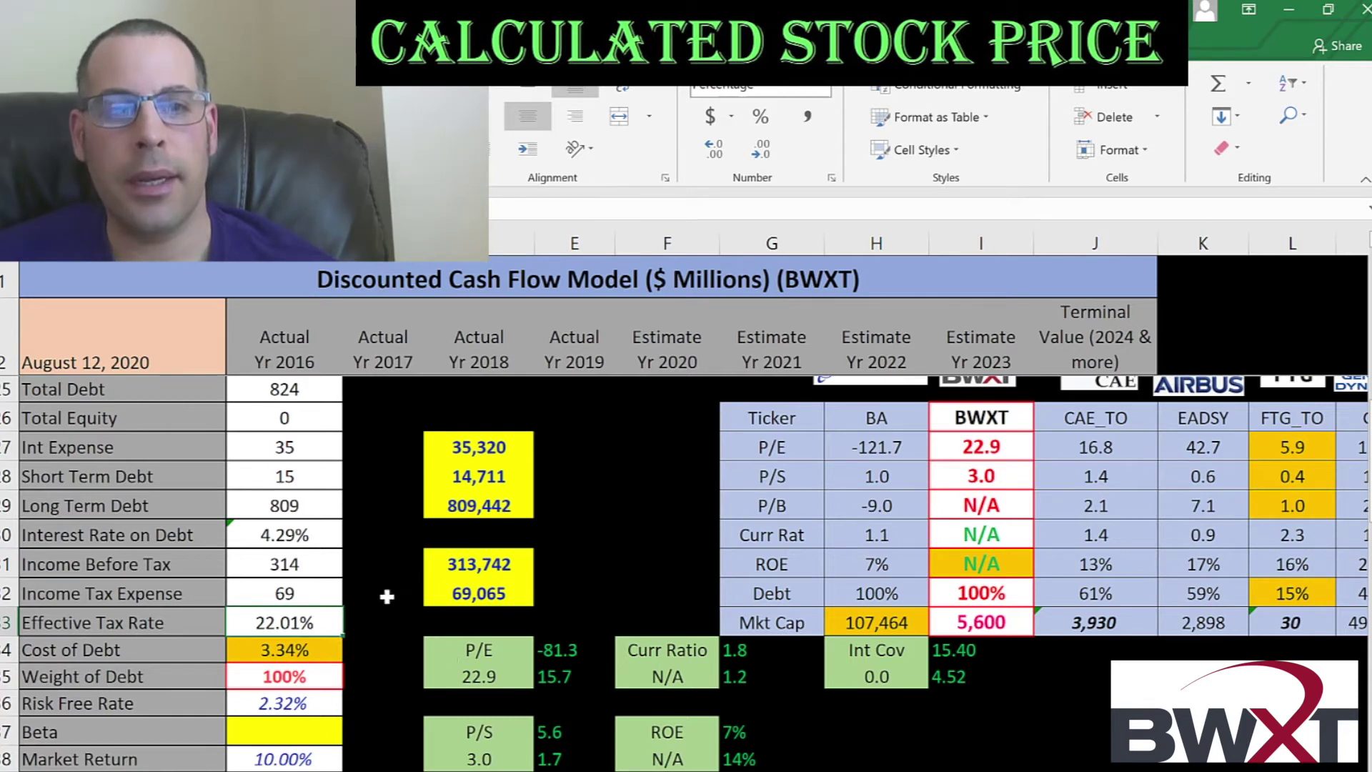
left_click(281, 650)
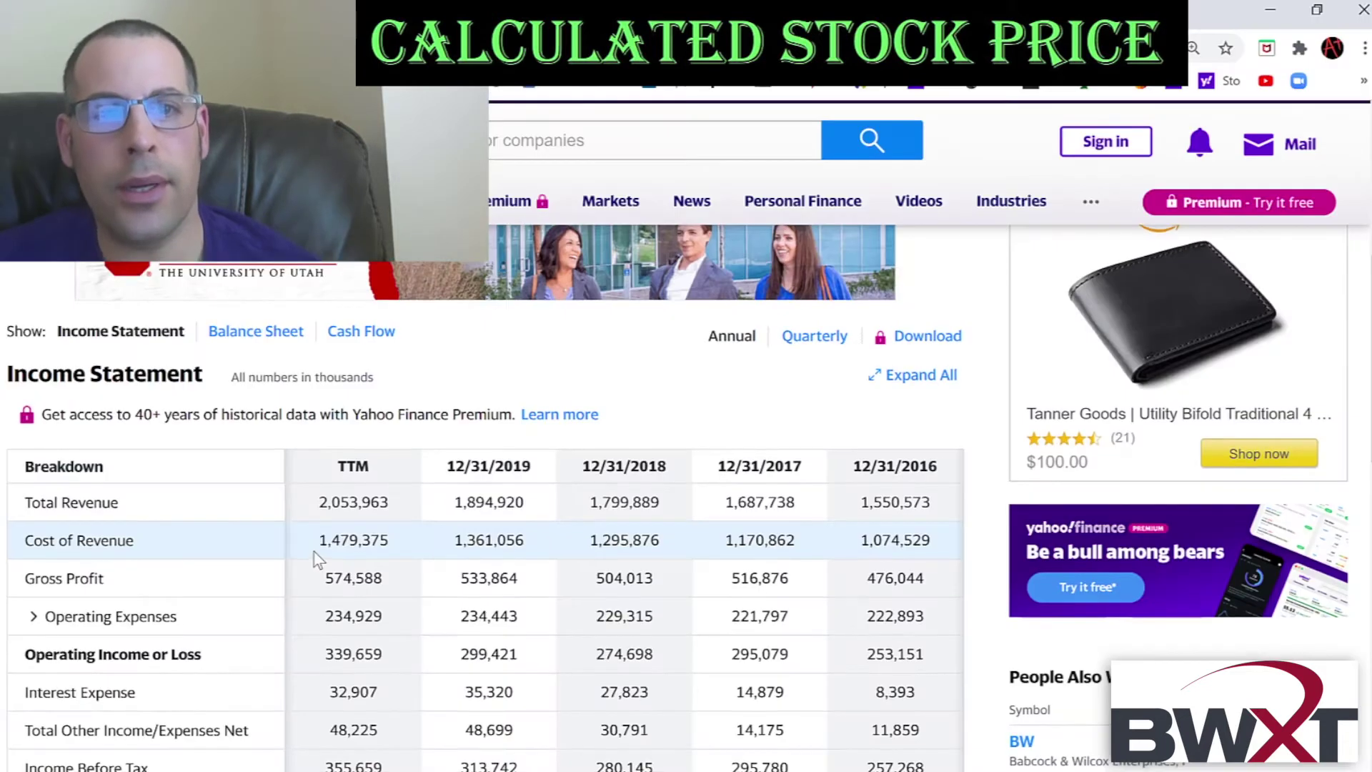
scroll(397, 496, "up", 3)
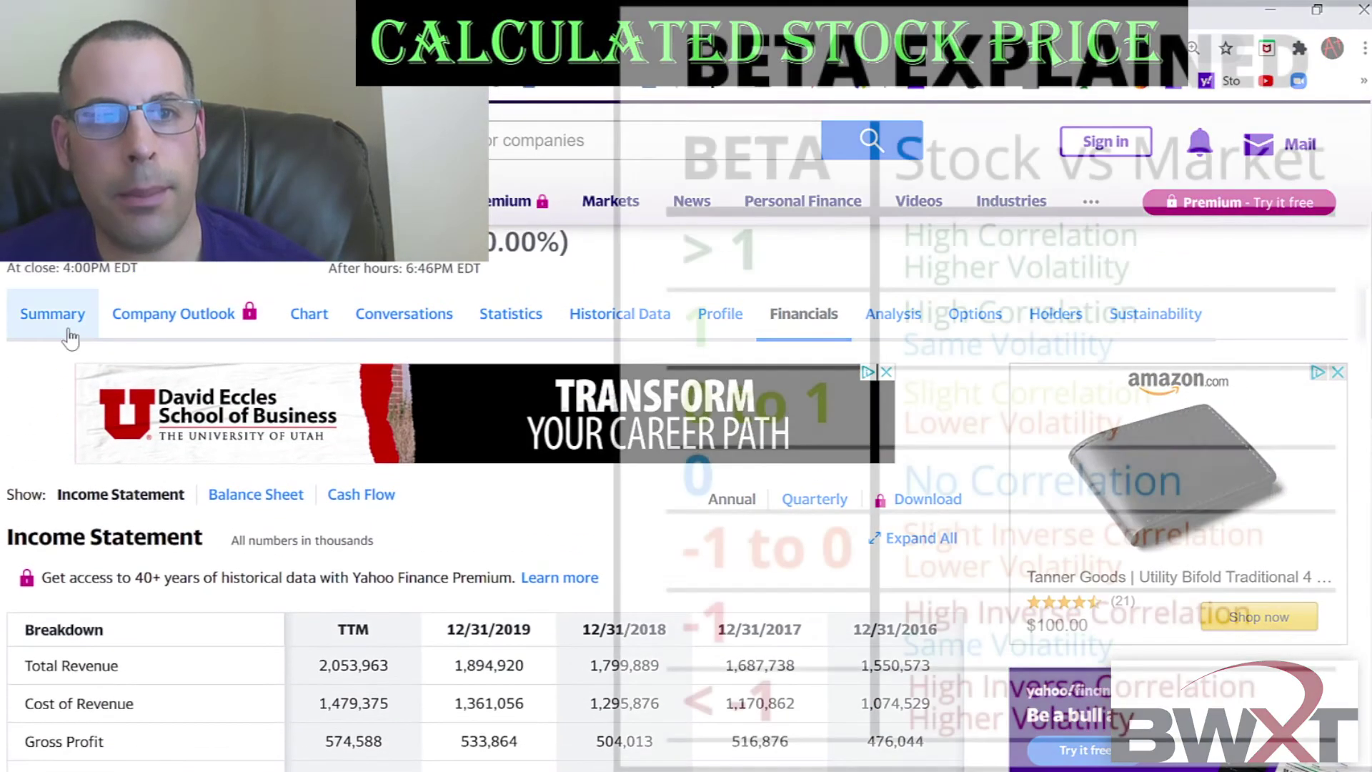
Enter BWXT's Yahoo Finance beta of 0.95, raising the CAPM cost of equity to 9.62%
left_click(69, 331)
scroll(560, 490, "down", 4)
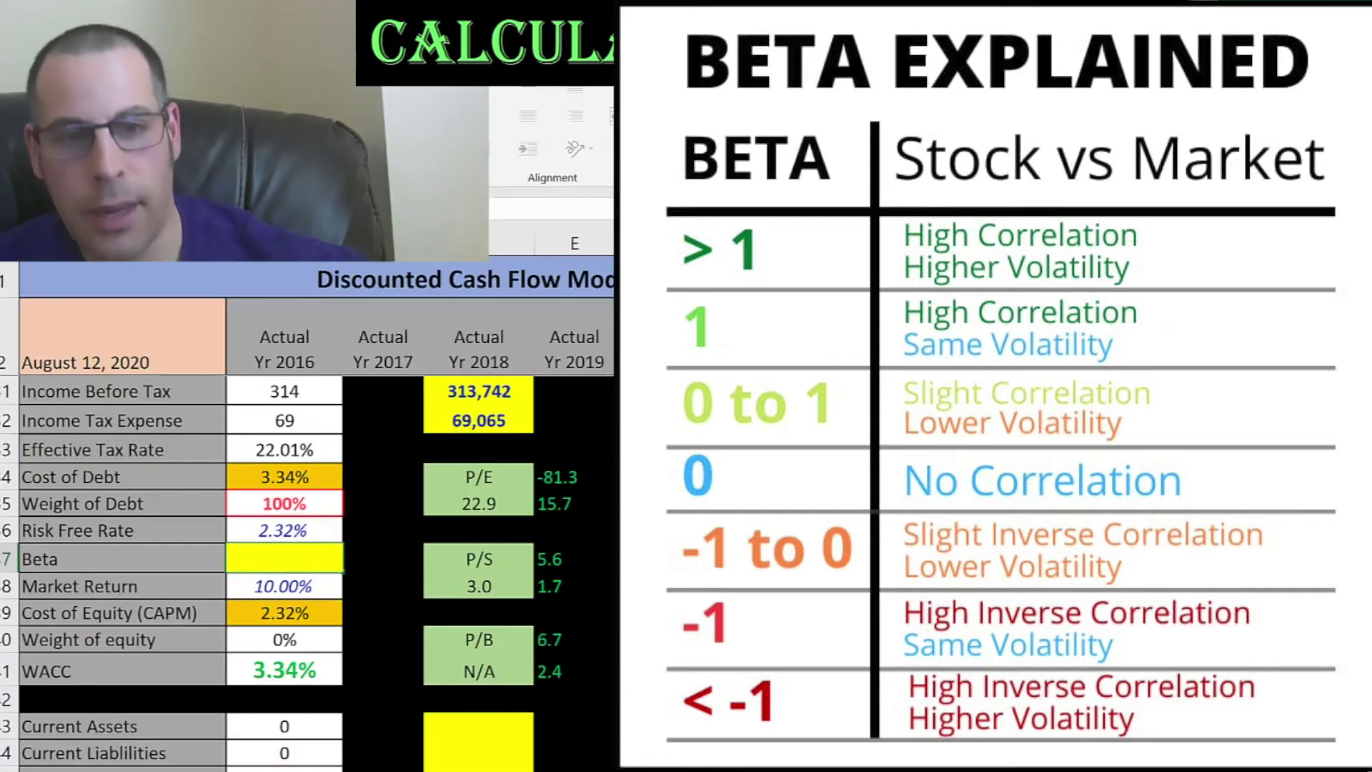
type("0.95")
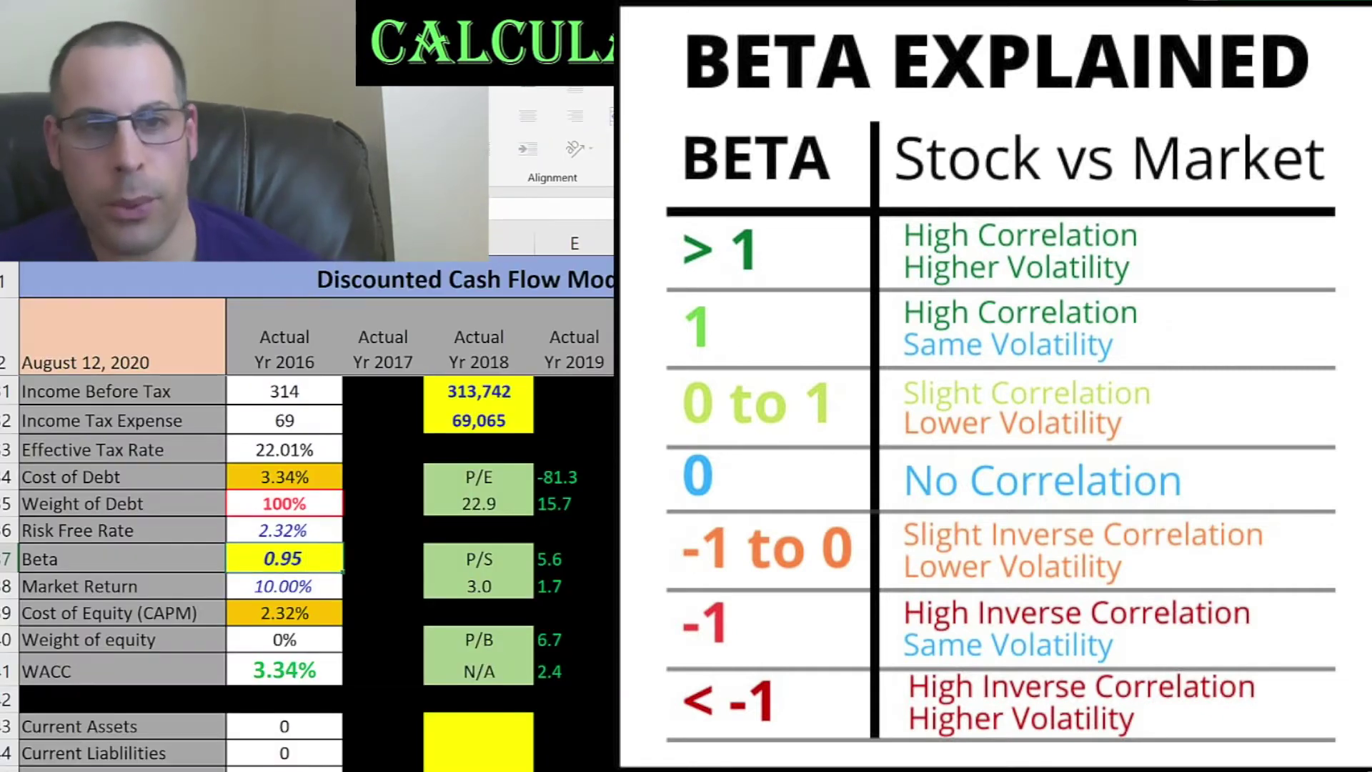
key("Return")
key("Down")
key("Down")
key("Down")
key("Down")
key("Down")
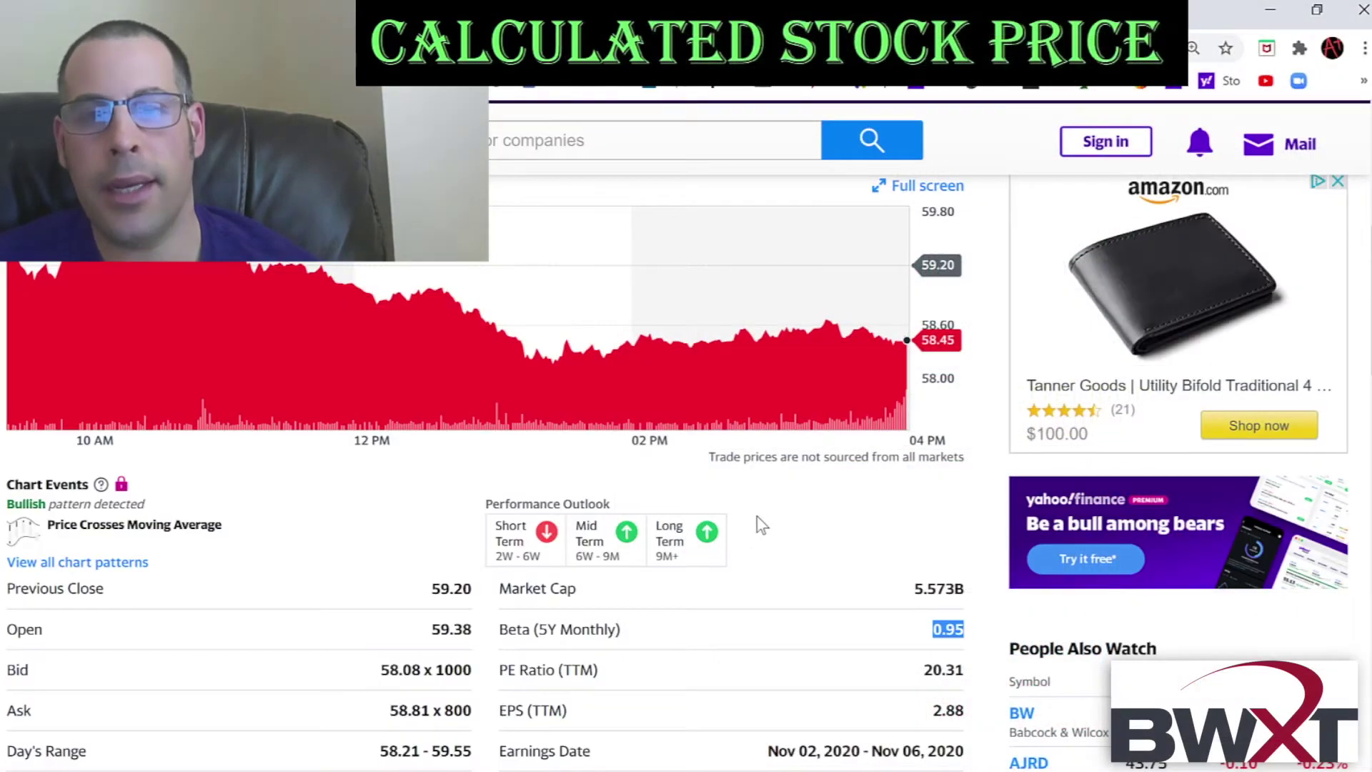
scroll(762, 526, "up", 4)
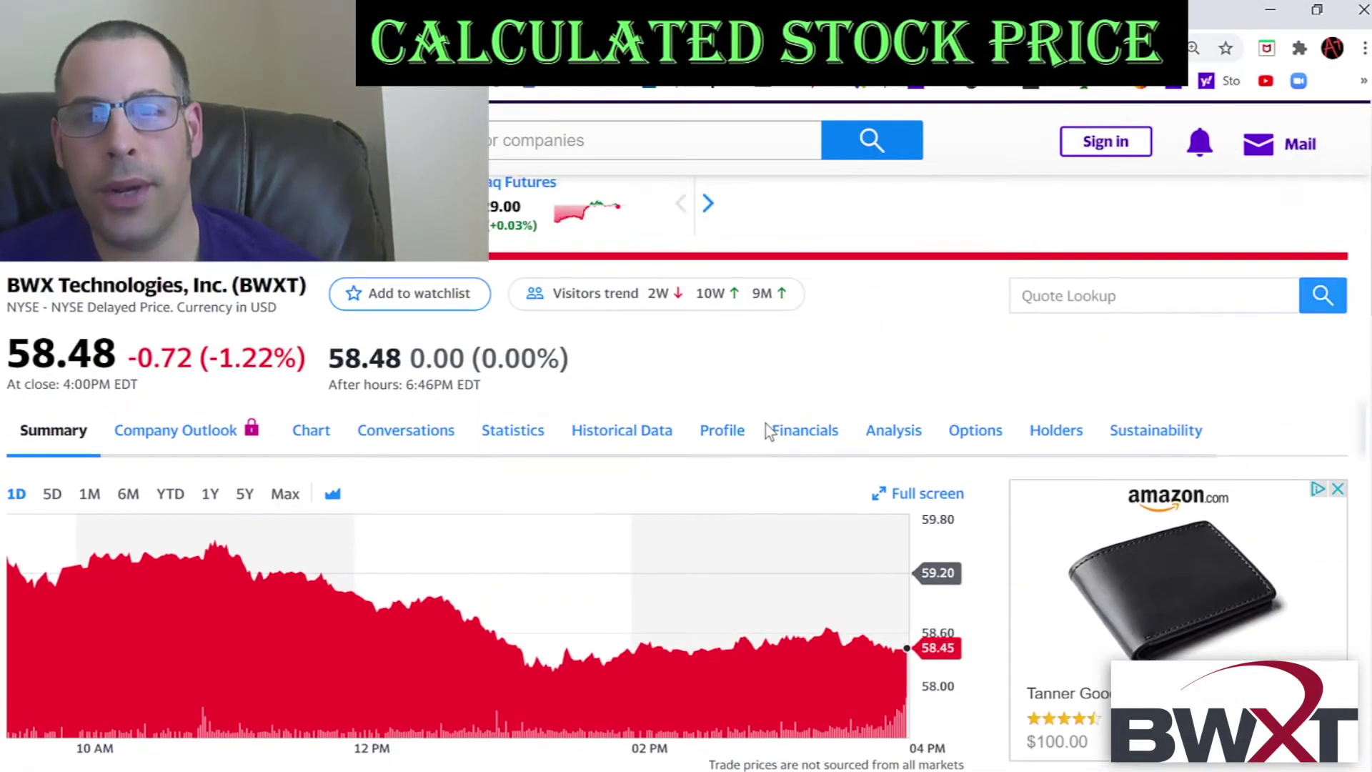
Enter BWXT's 2019 Current Assets of 629,755 from the balance sheet
left_click(803, 421)
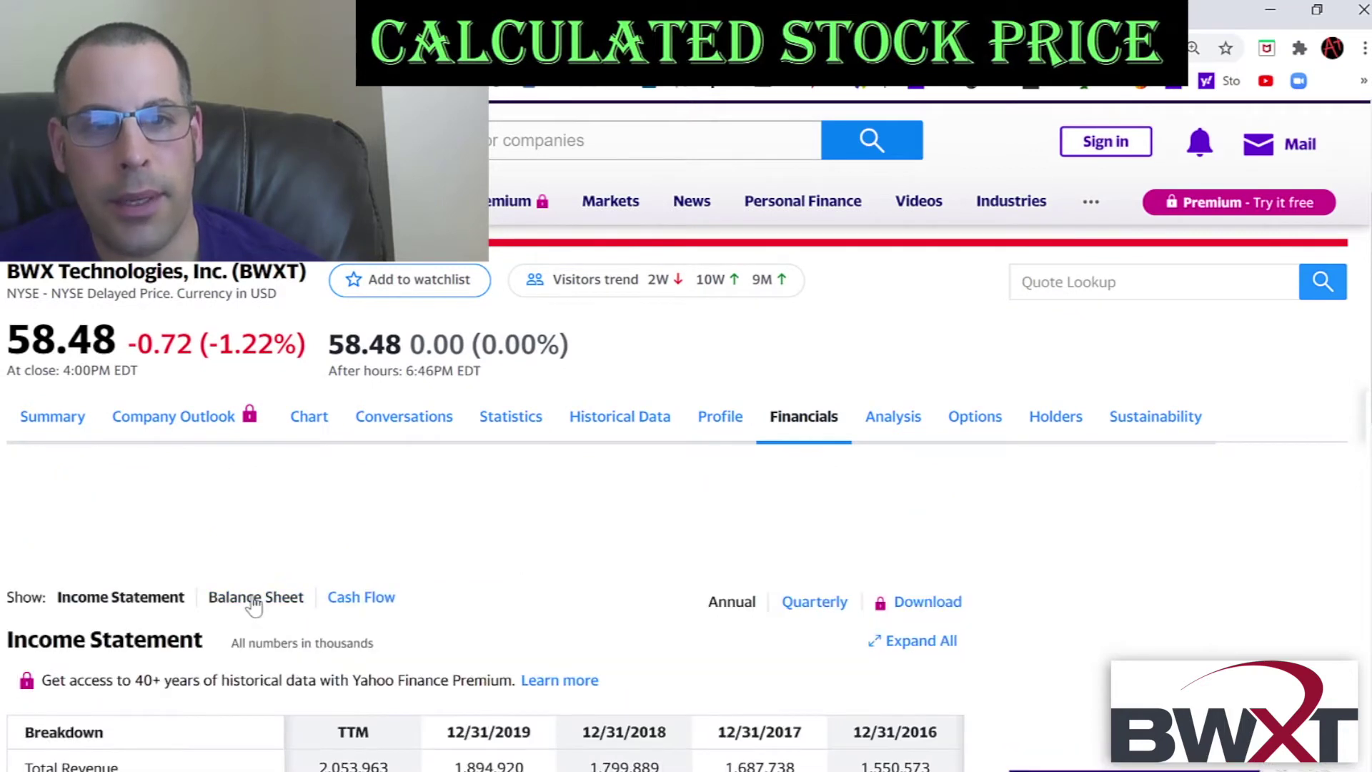
left_click(256, 597)
scroll(286, 500, "down", 5)
double_click(353, 394)
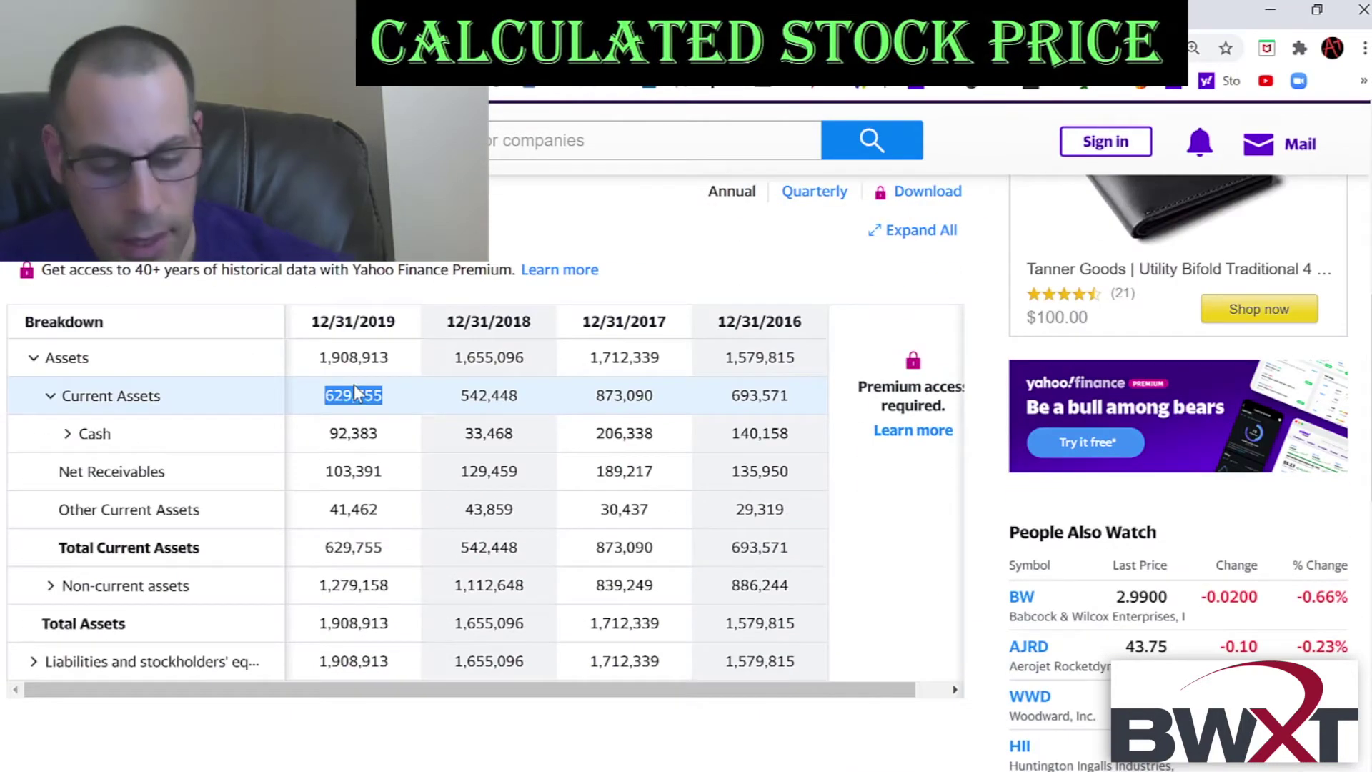
key("ctrl+c")
key("alt+Tab")
key("ctrl+v")
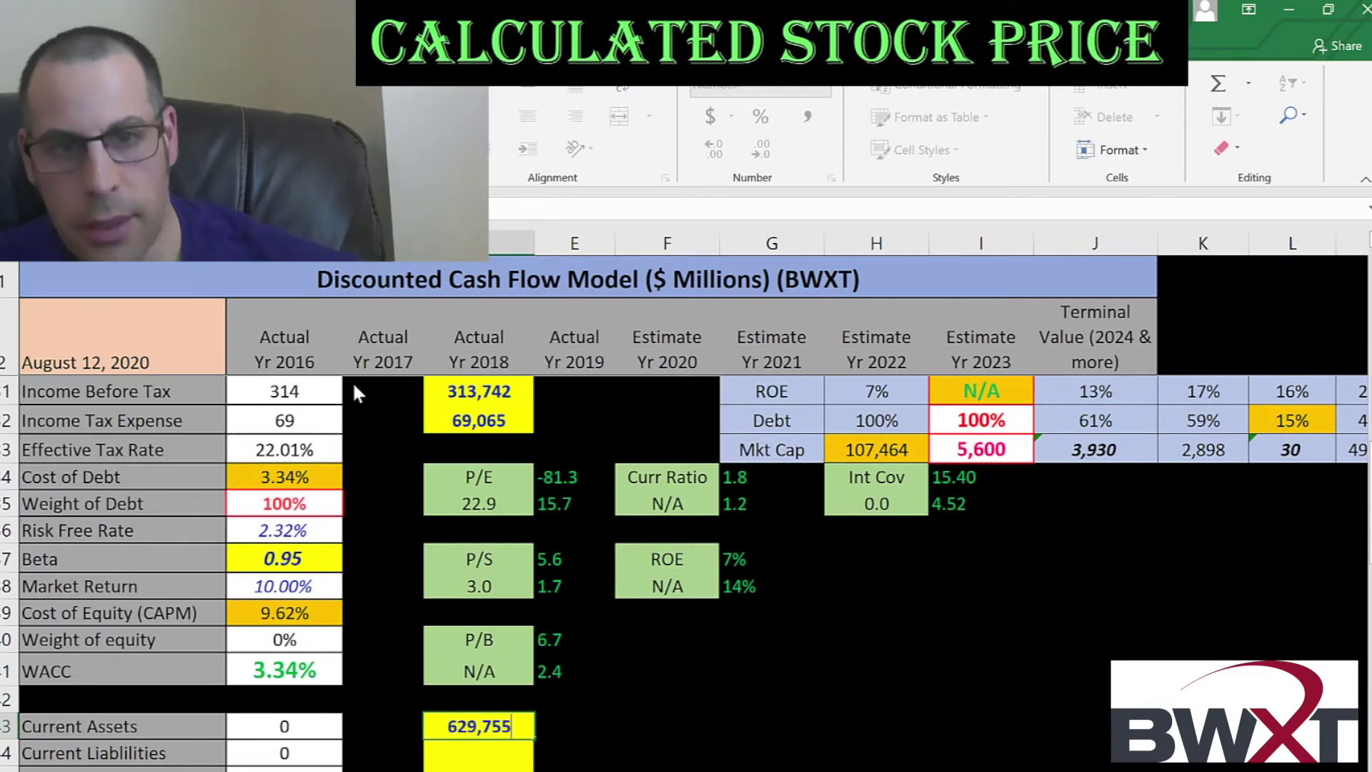
key("Return")
Expand the liabilities breakdown and enter 2019 Current Liabilities of 404,709
key("alt+Tab")
scroll(362, 389, "down", 1)
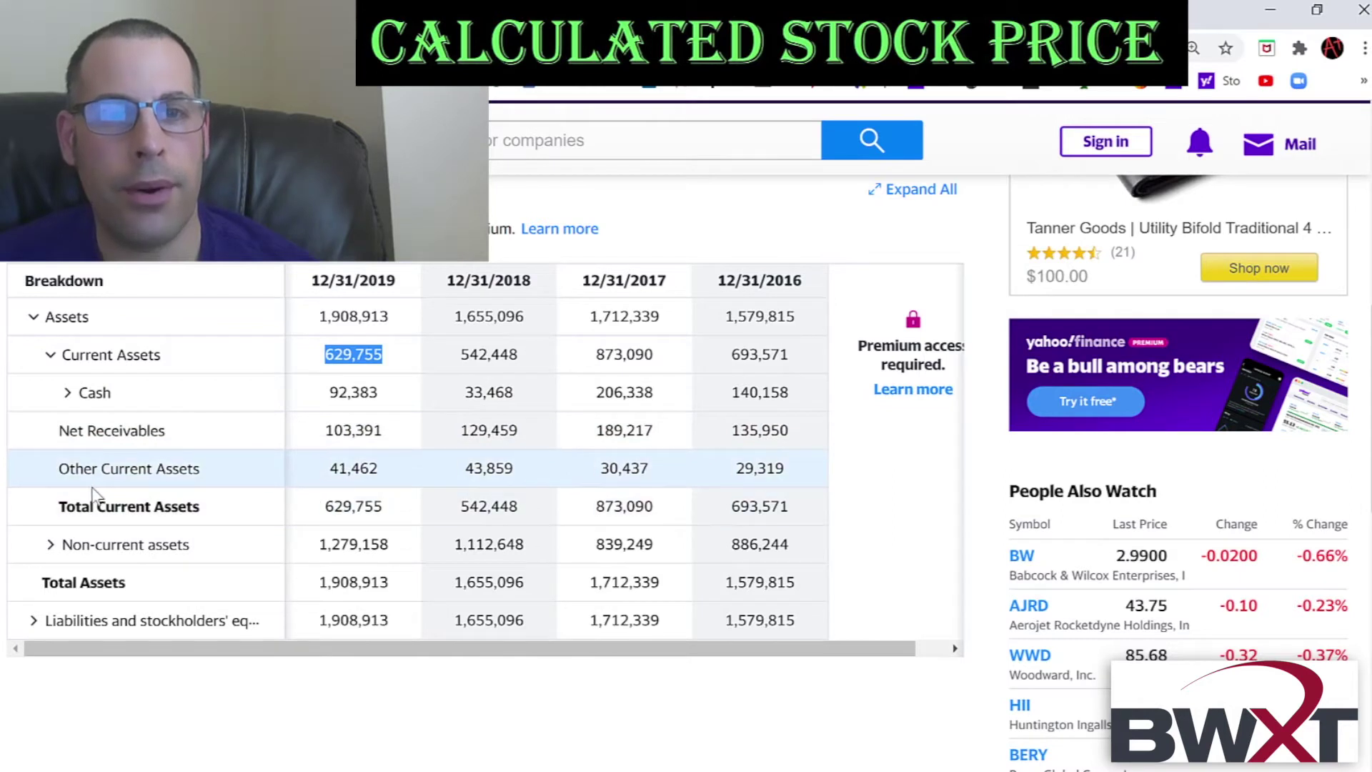
left_click(33, 621)
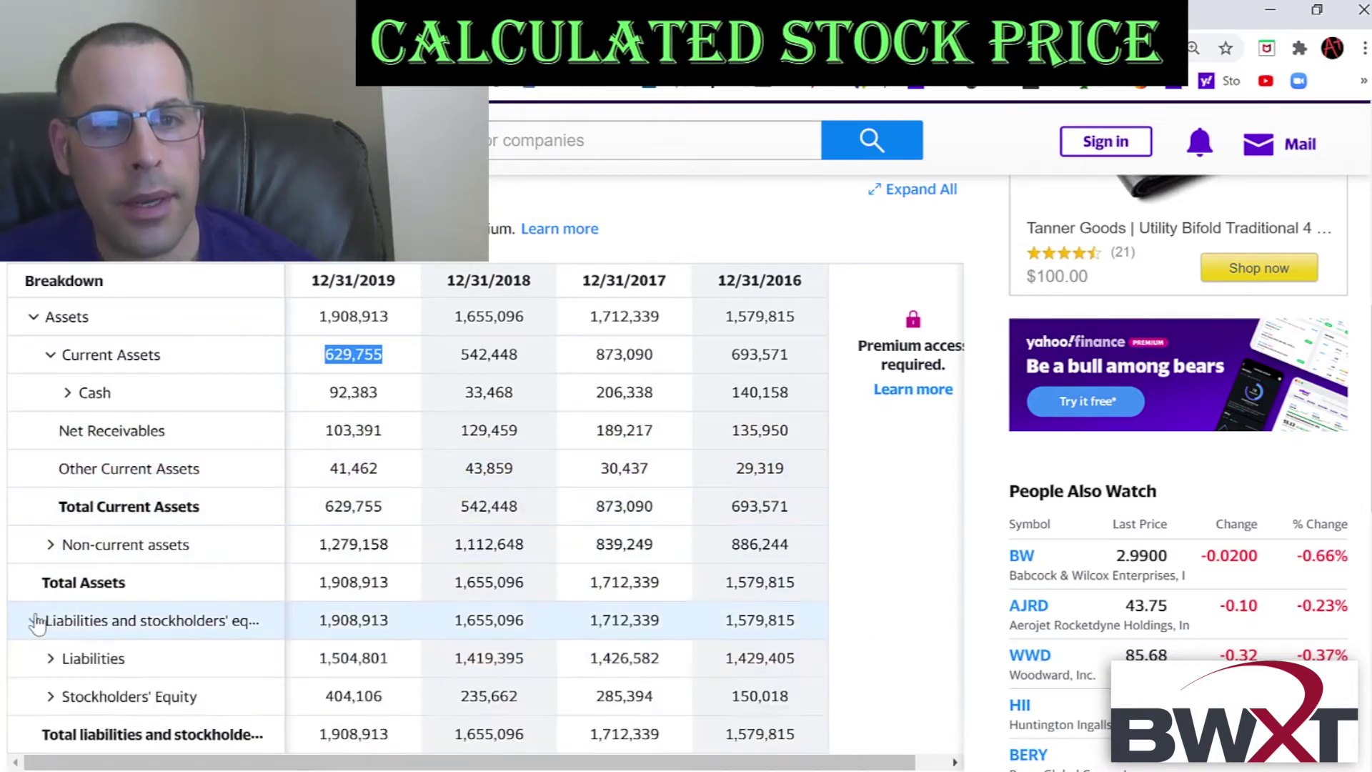
left_click(47, 658)
scroll(236, 494, "down", 3)
double_click(331, 490)
key("ctrl+c")
key("alt+Tab")
key("ctrl+v")
key("alt+Tab")
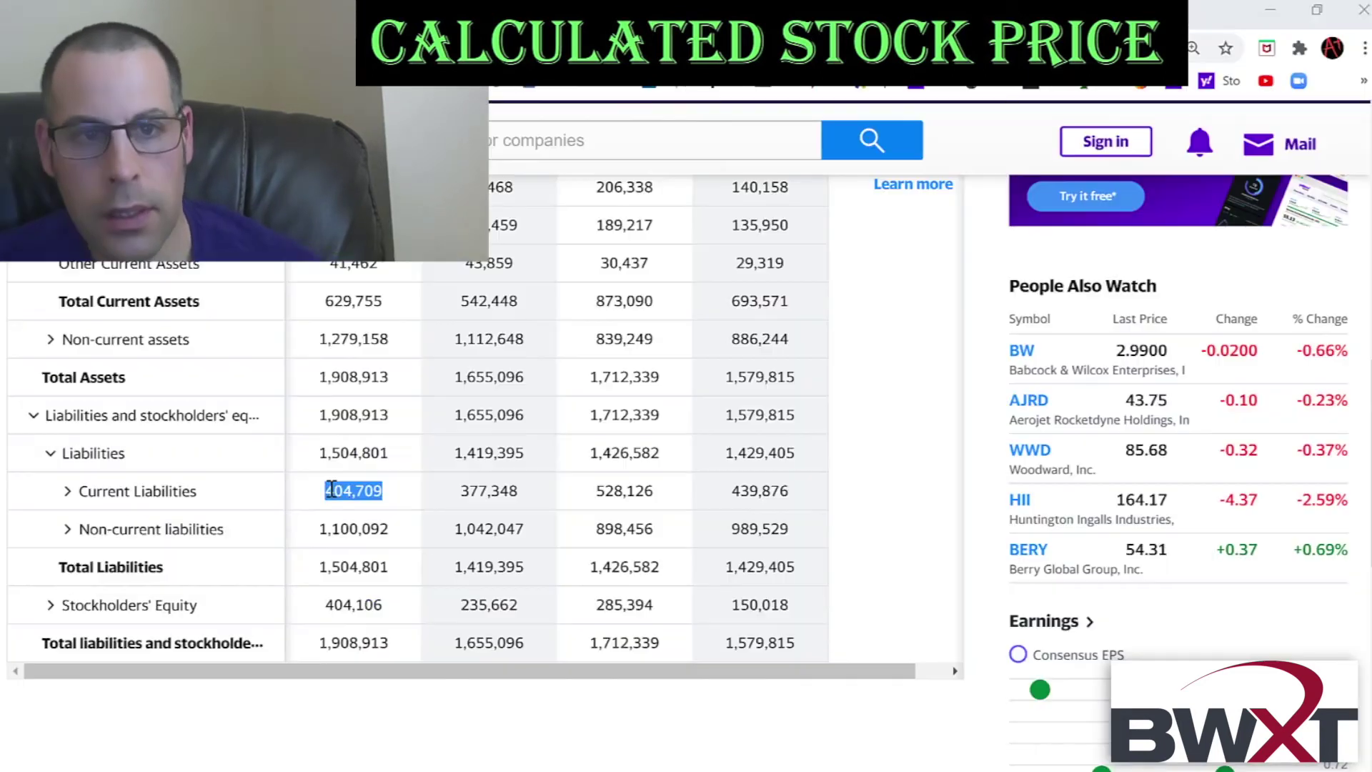
Expand Stockholders' Equity and select the 2019 total equity value 404,106
left_click(69, 490)
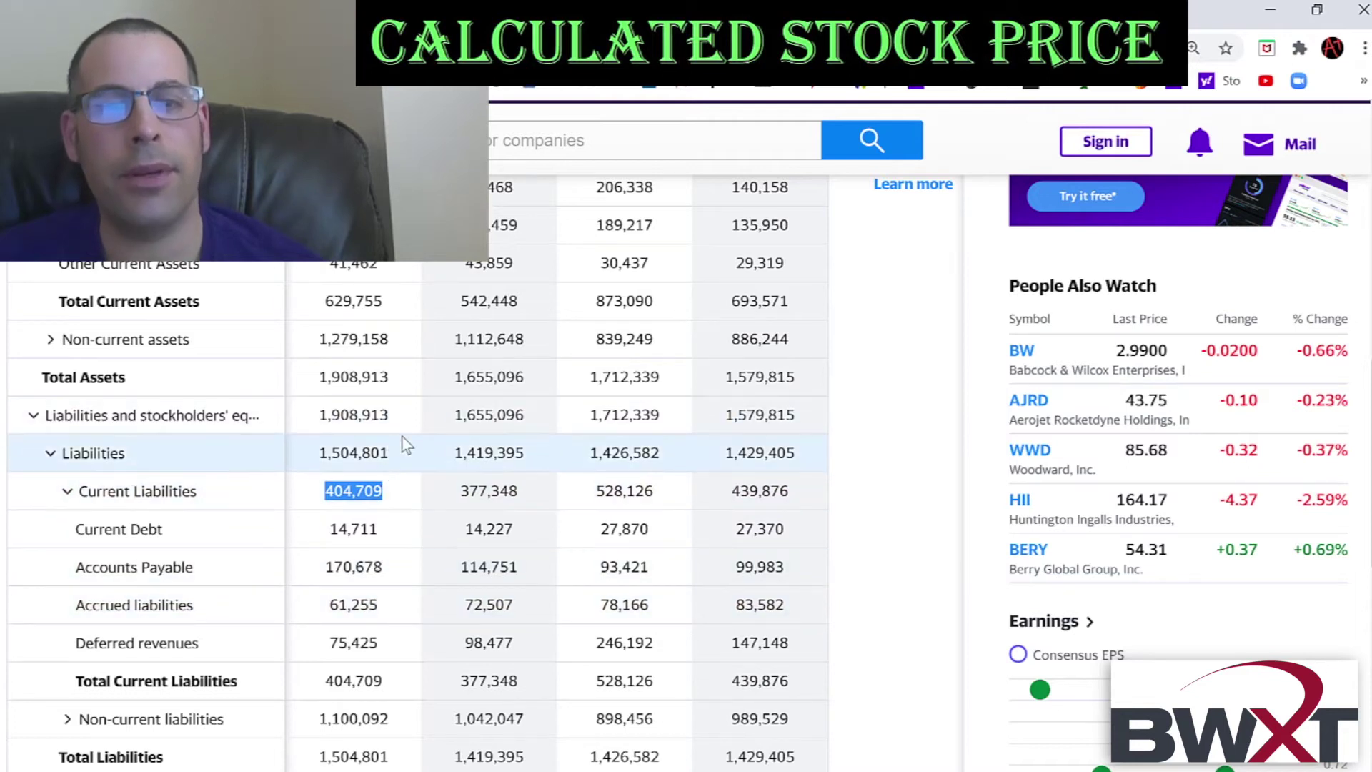
scroll(400, 445, "down", 4)
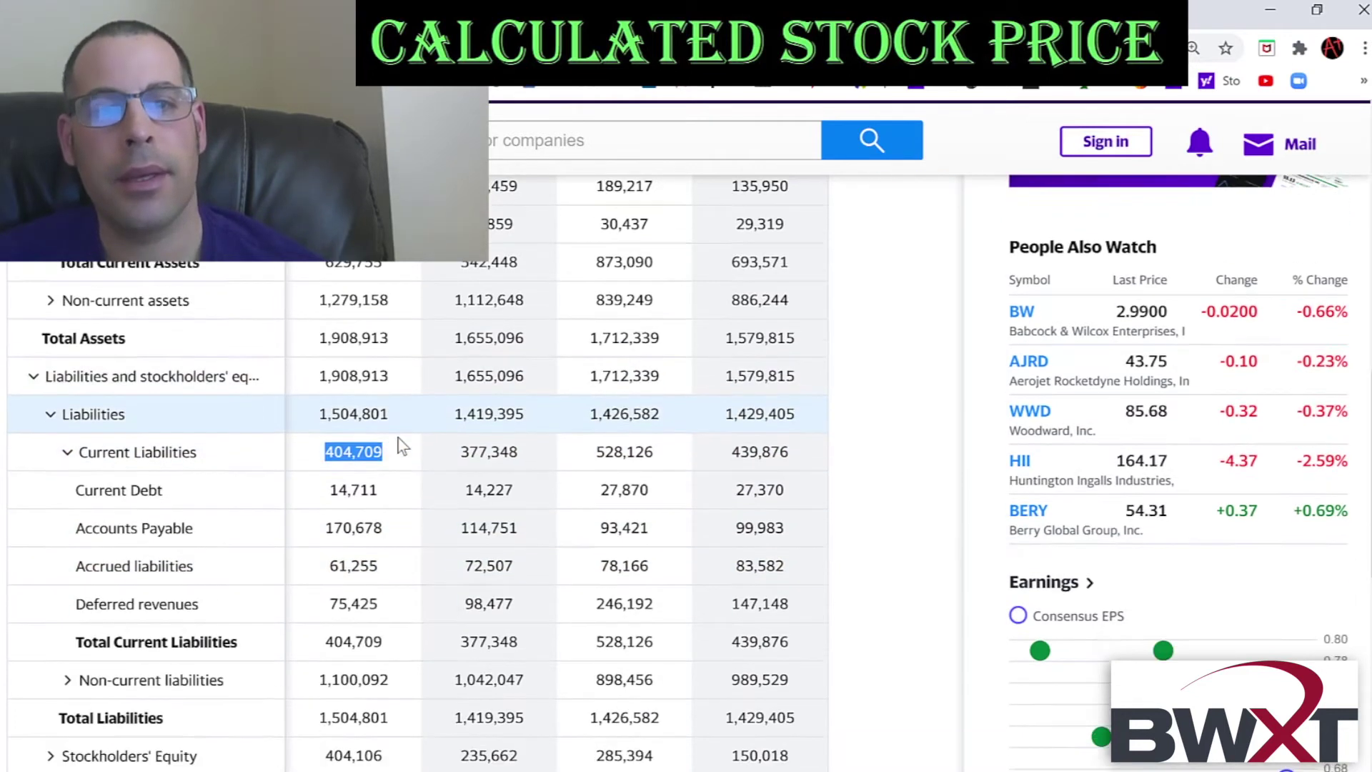
left_click(51, 489)
double_click(370, 480)
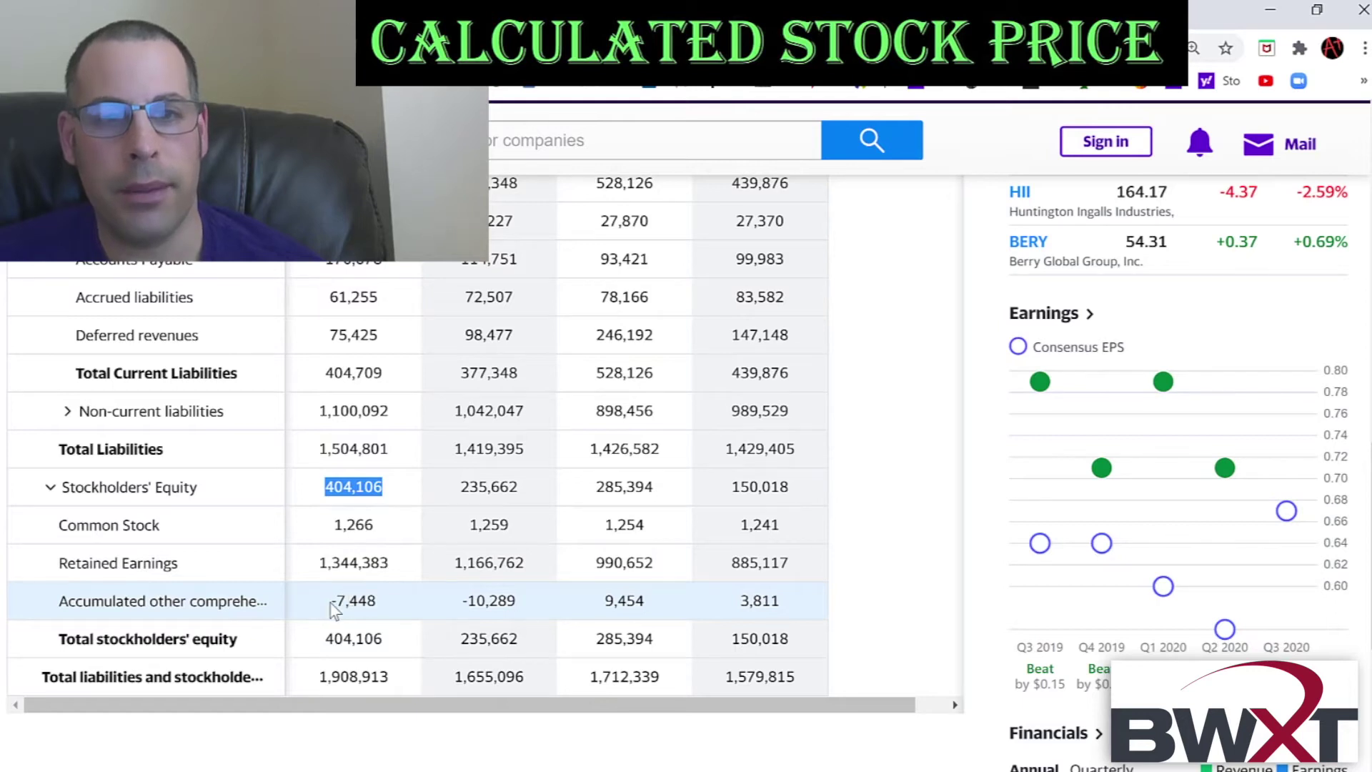
scroll(332, 600, "up", 10)
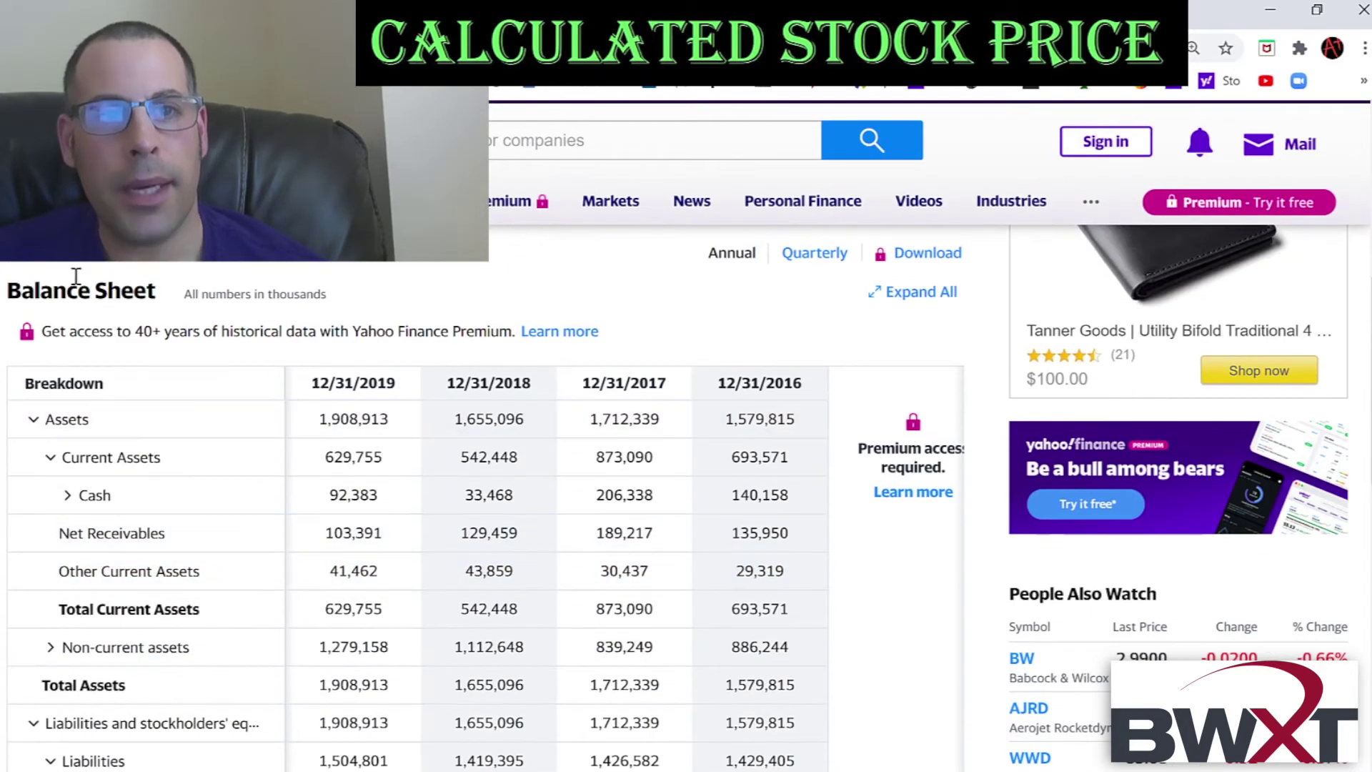
Paste the 2019 operating income of 299,421 into the model's EBIT cell
left_click(108, 270)
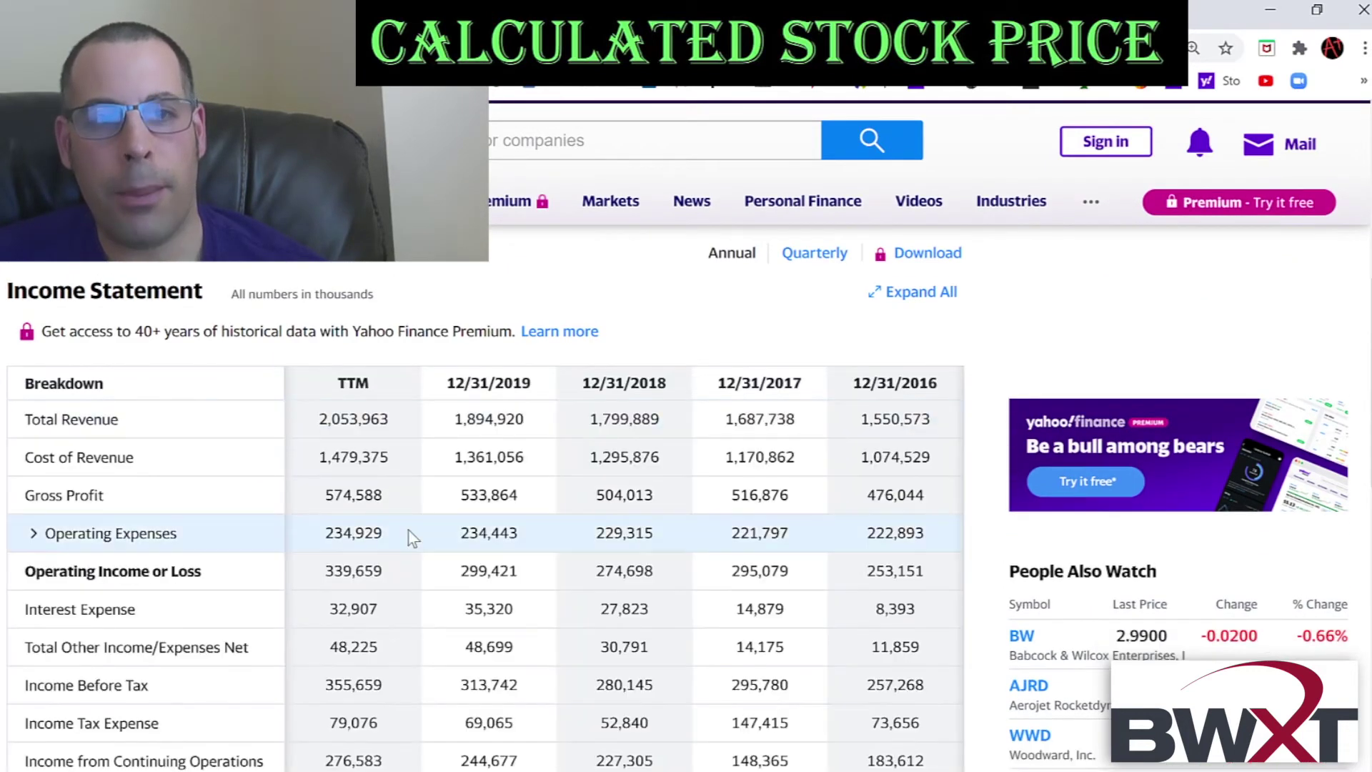
double_click(490, 571)
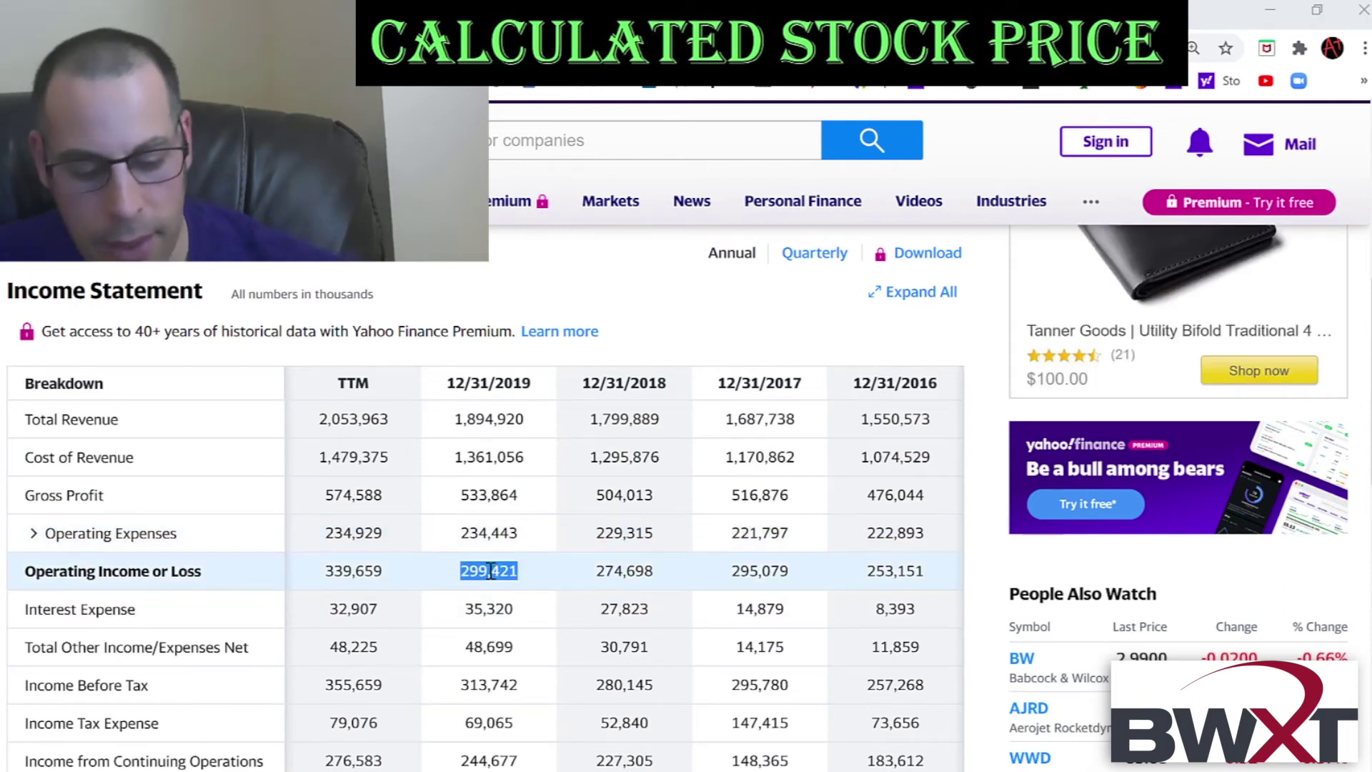
key("alt+Tab")
key("ctrl+v")
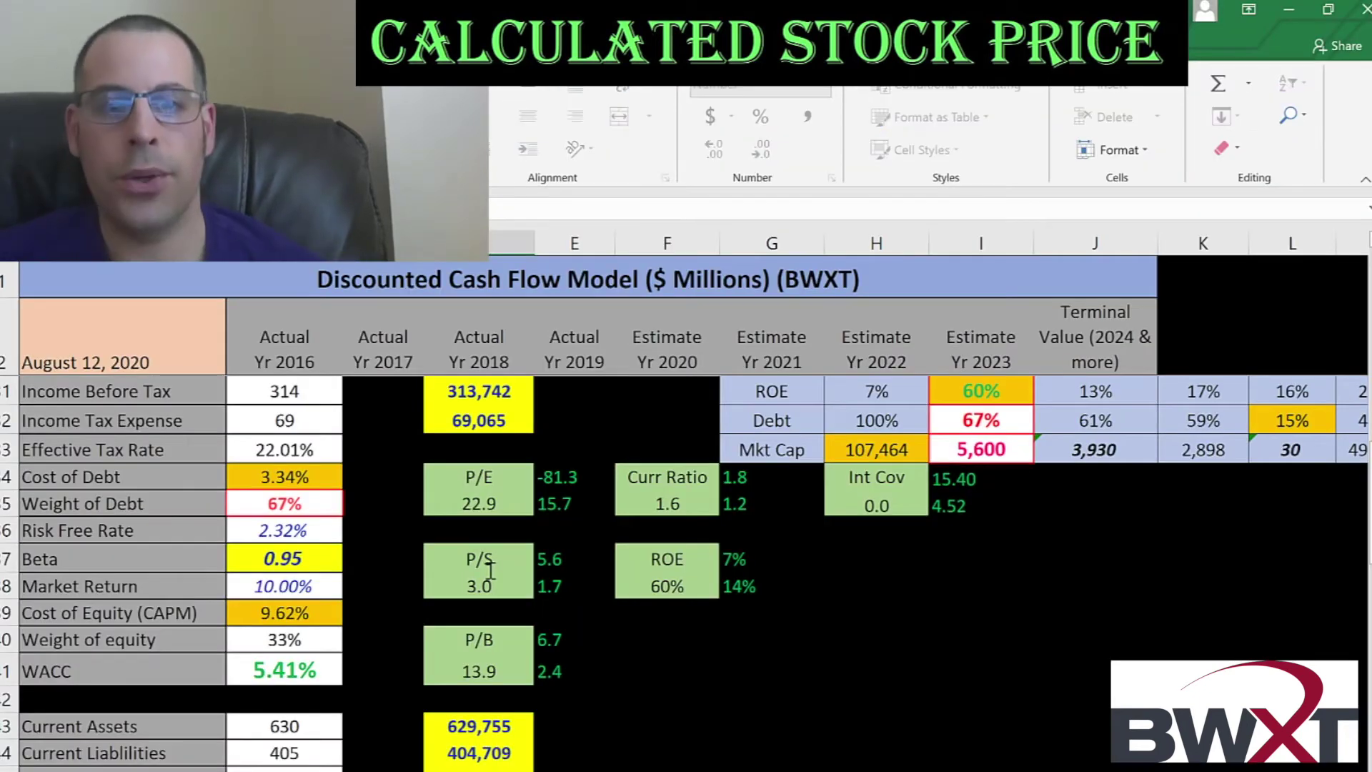
Review the debt and equity weights, CAPM cost of equity, cost of debt and 5.41% WACC
scroll(490, 569, "down", 1)
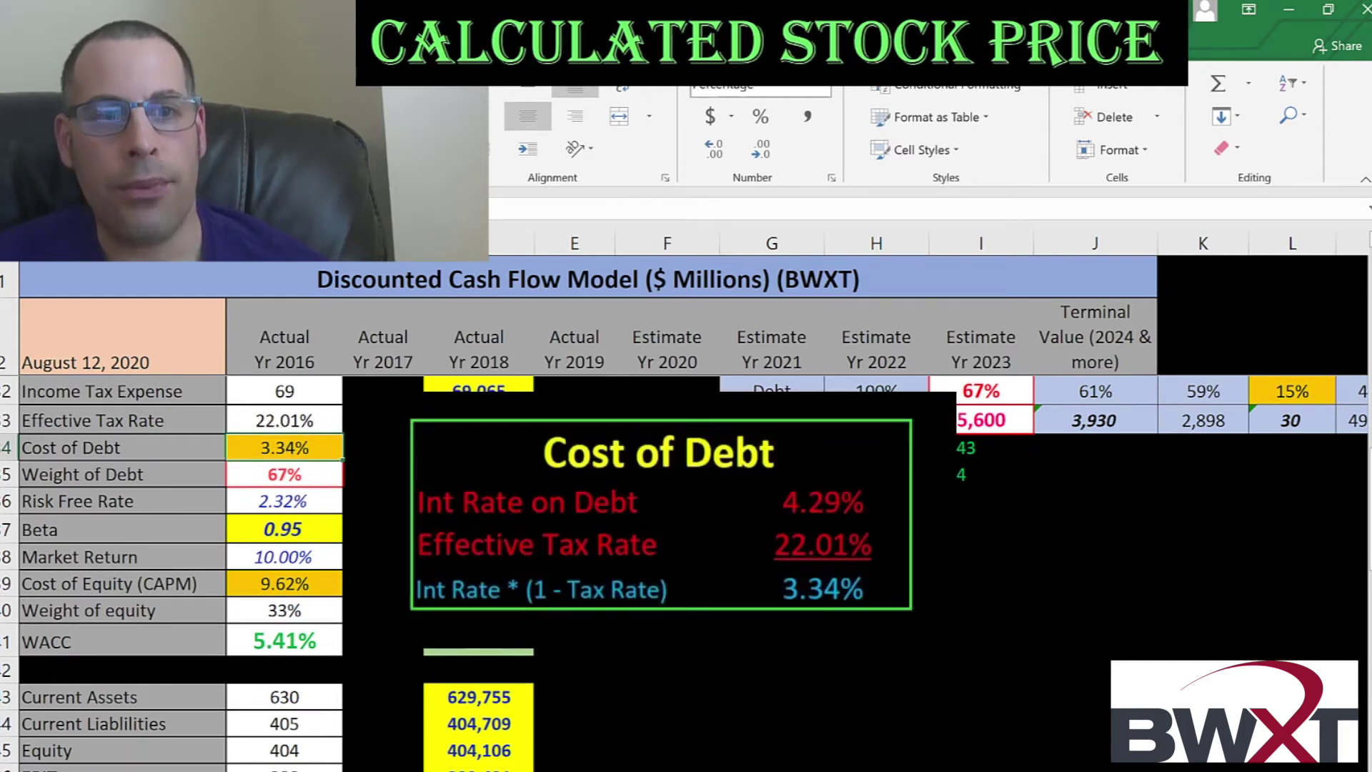
key("Down")
key("Down")
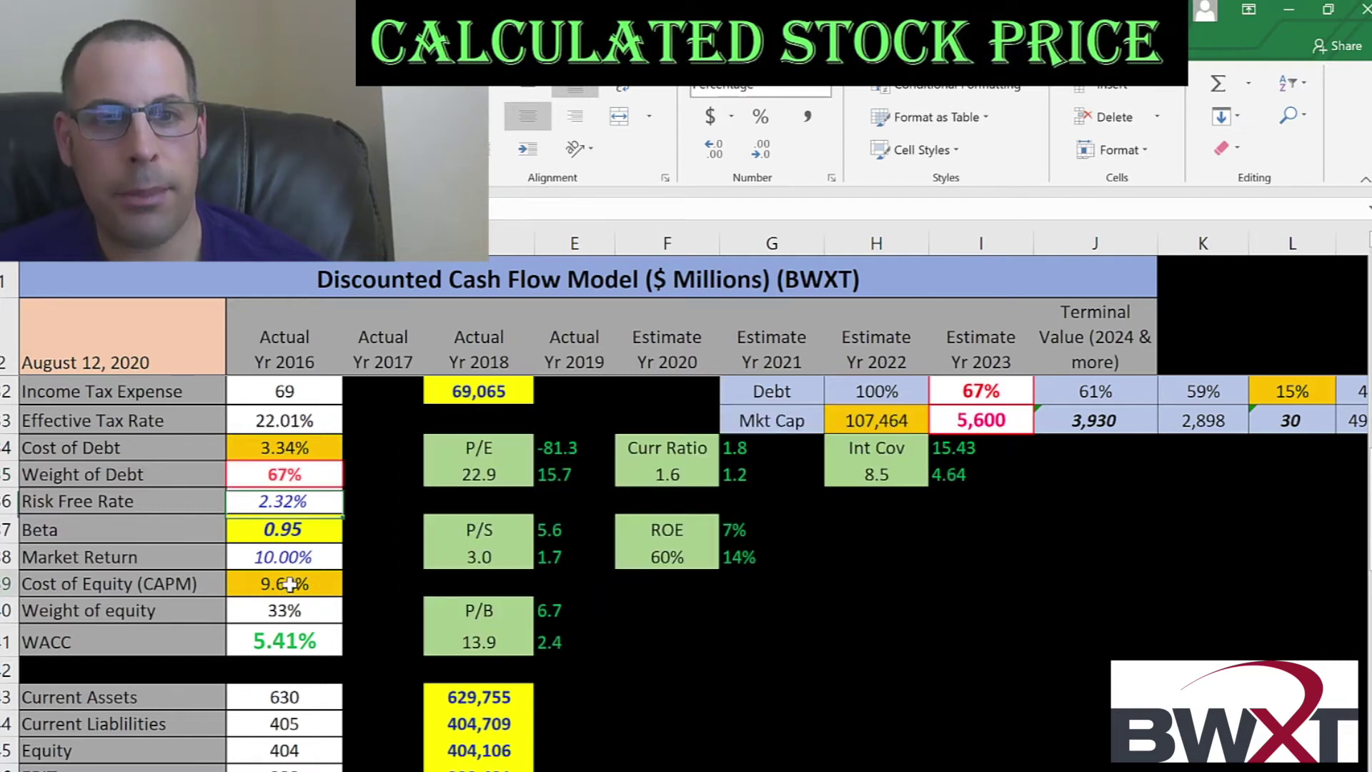
left_click(289, 584)
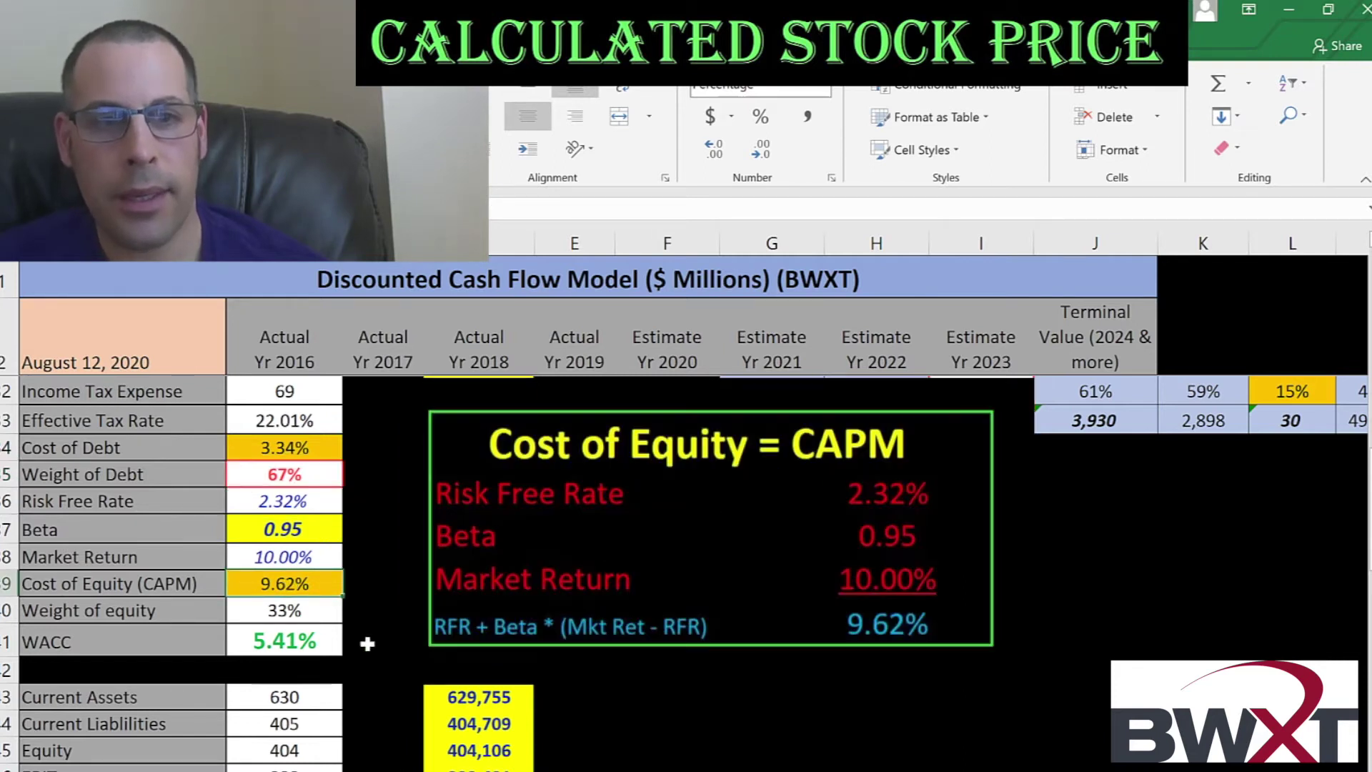
key("Down")
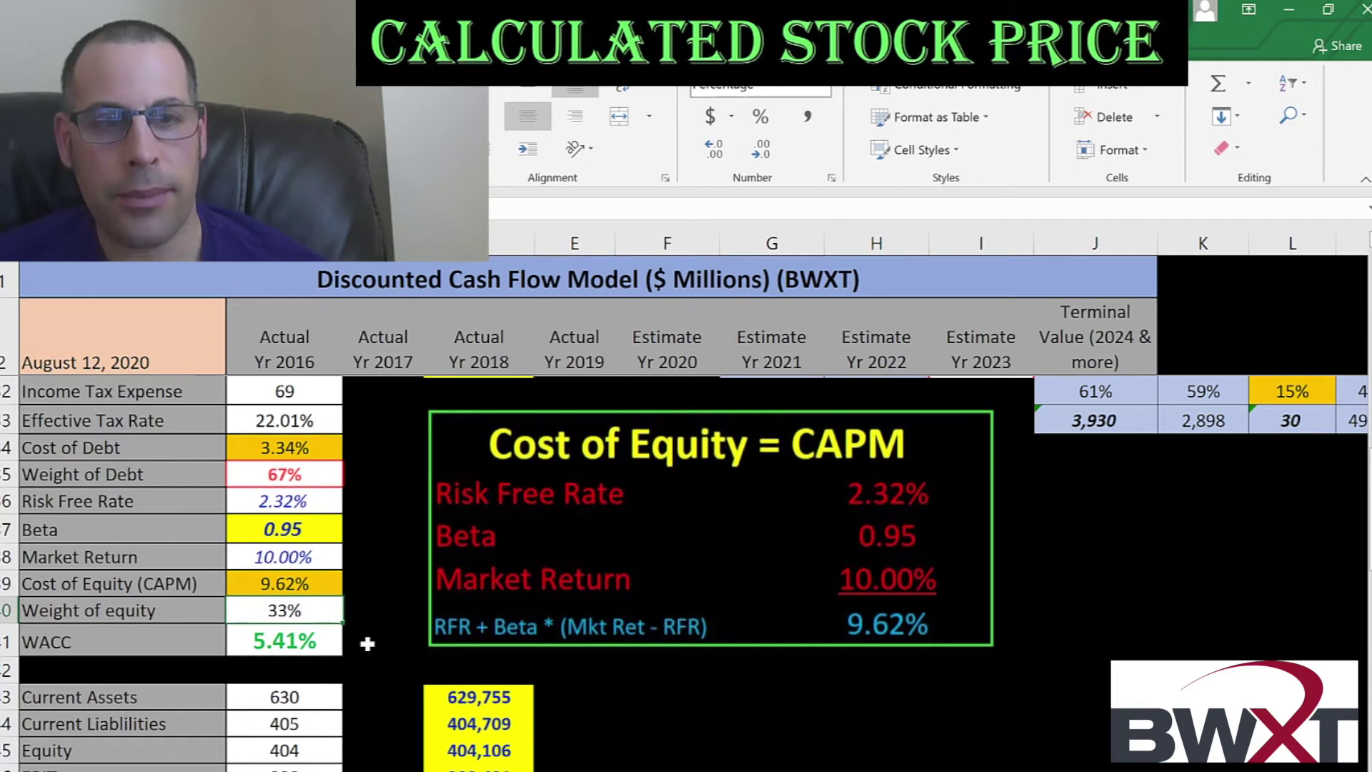
key("Down")
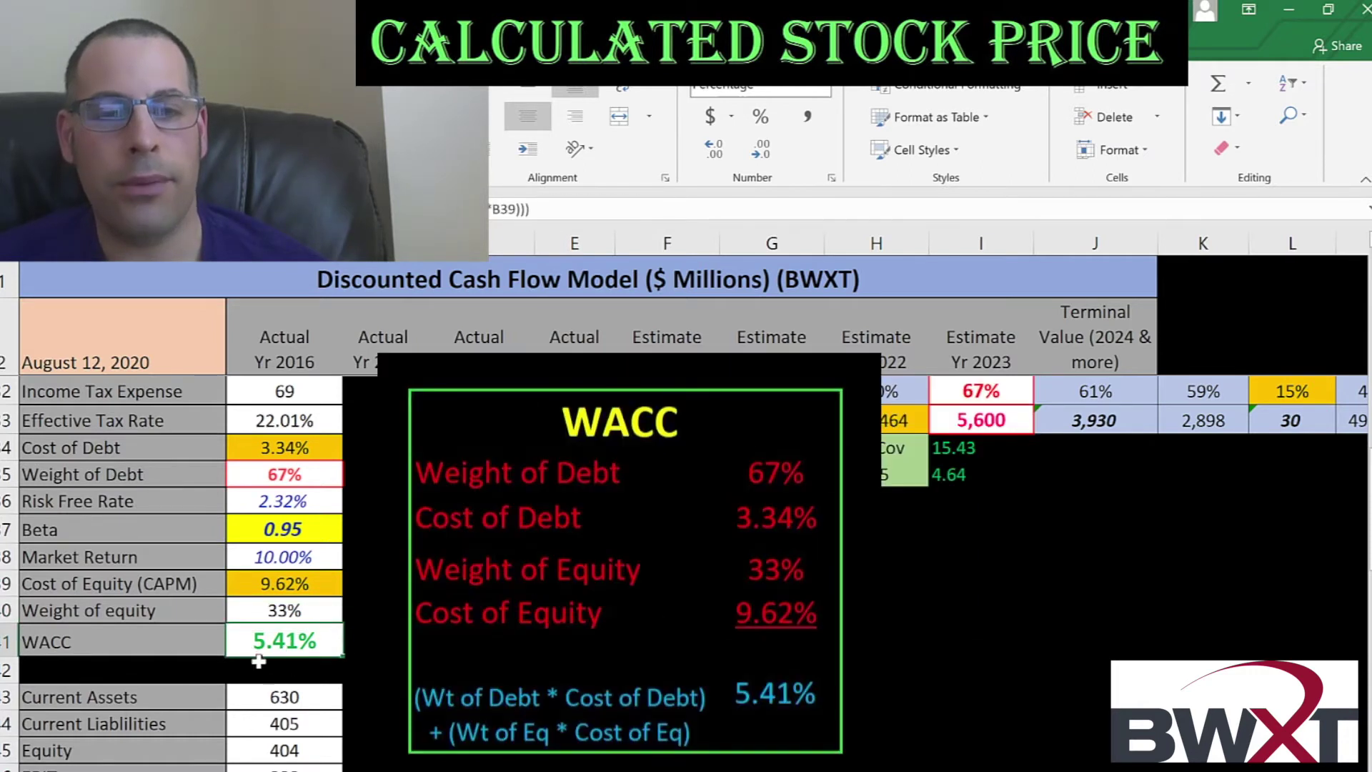
left_click(268, 446)
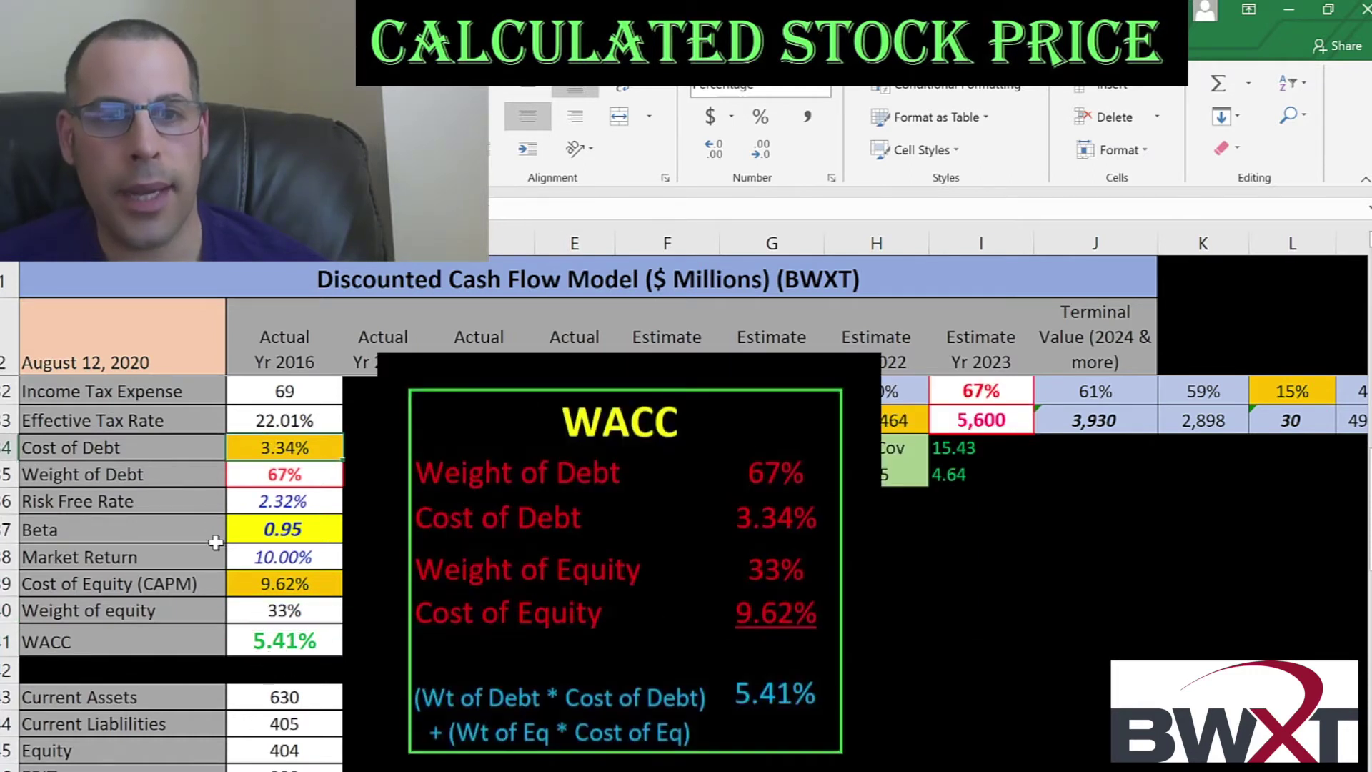
left_click(299, 643)
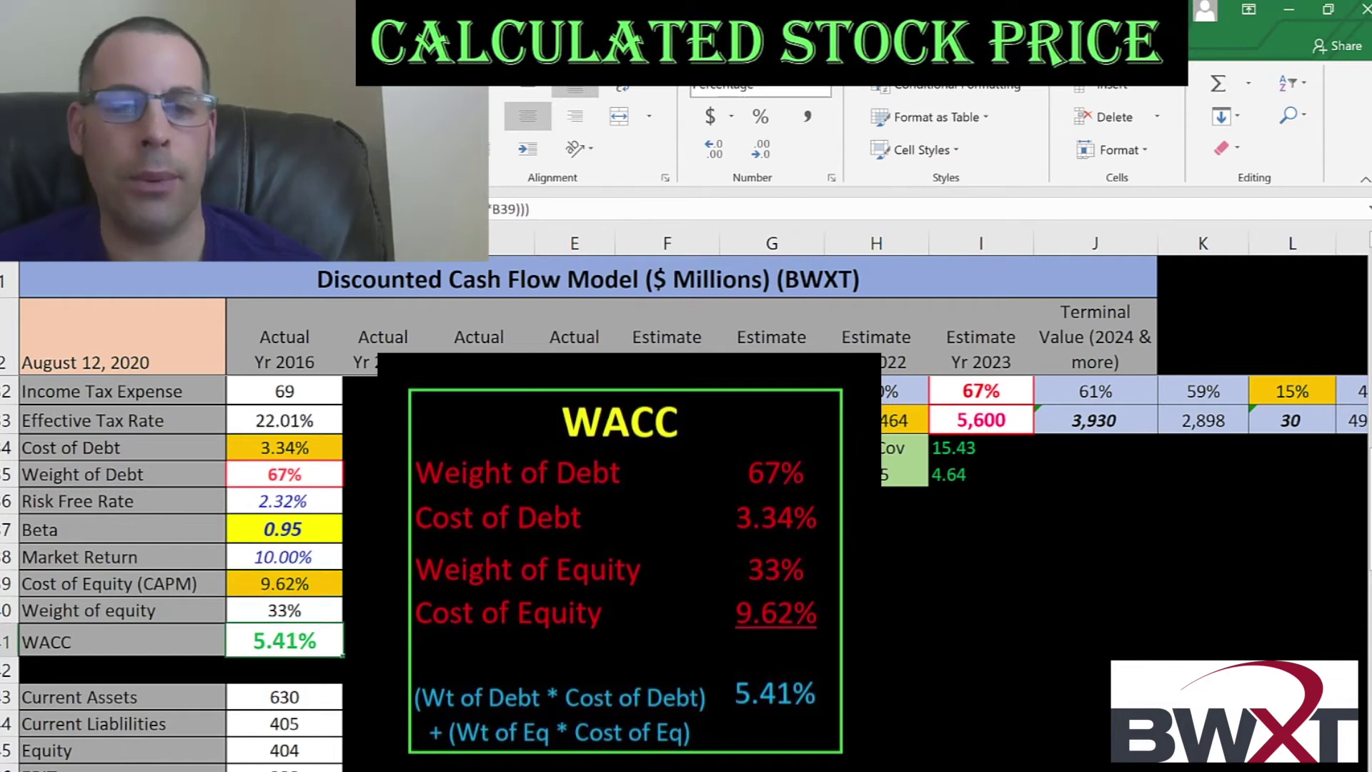
scroll(679, 429, "up", 10)
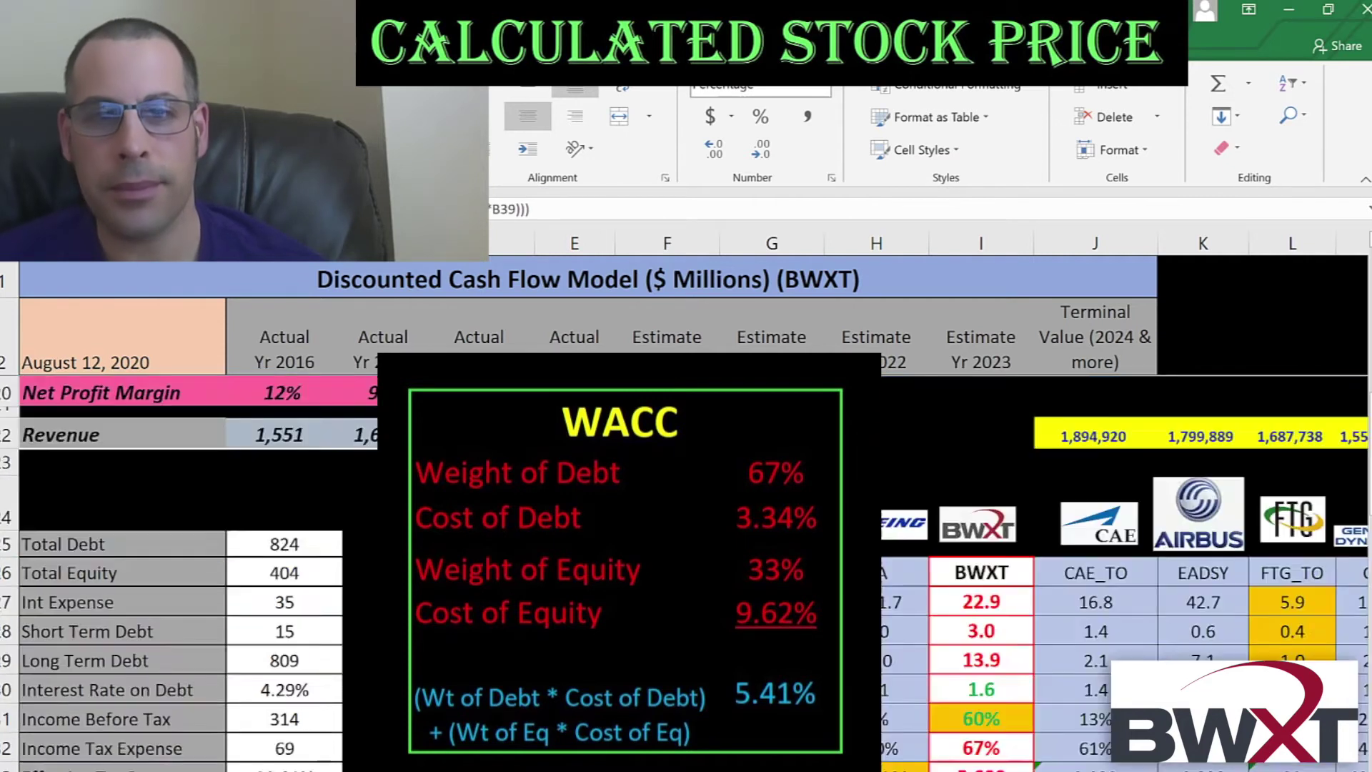
left_click(665, 386)
key("Right")
key("Right")
key("Right")
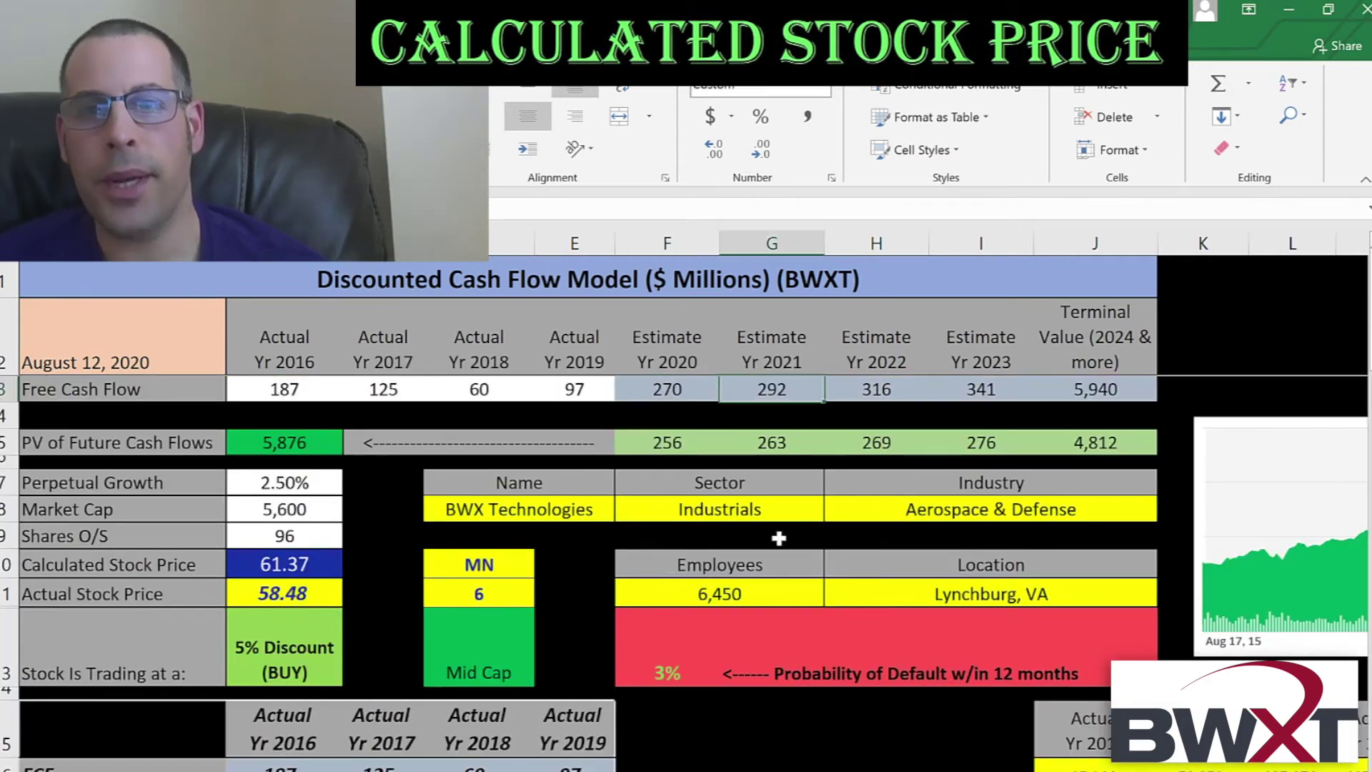
key("Right")
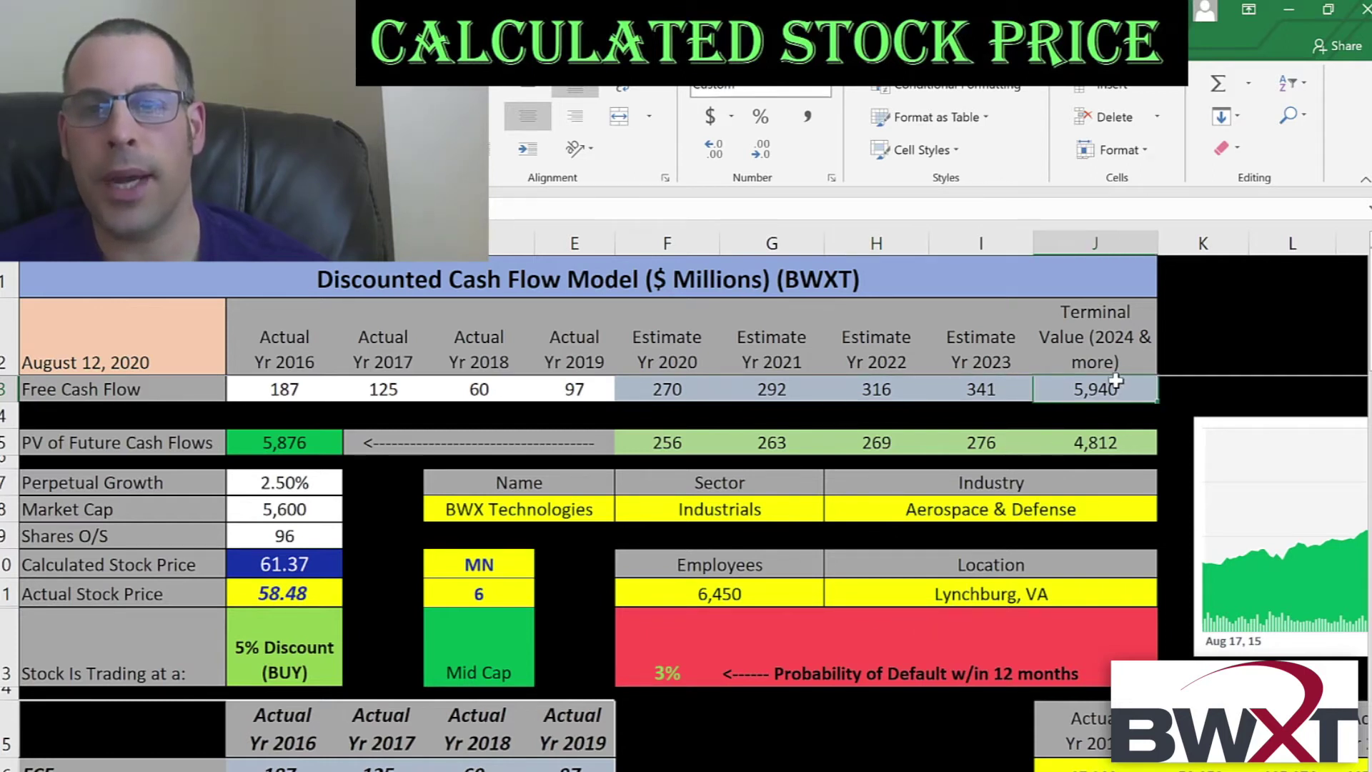
mouse_move(1109, 380)
left_mouse_down()
mouse_move(775, 389)
mouse_move(1108, 380)
left_mouse_up()
left_click(1109, 443)
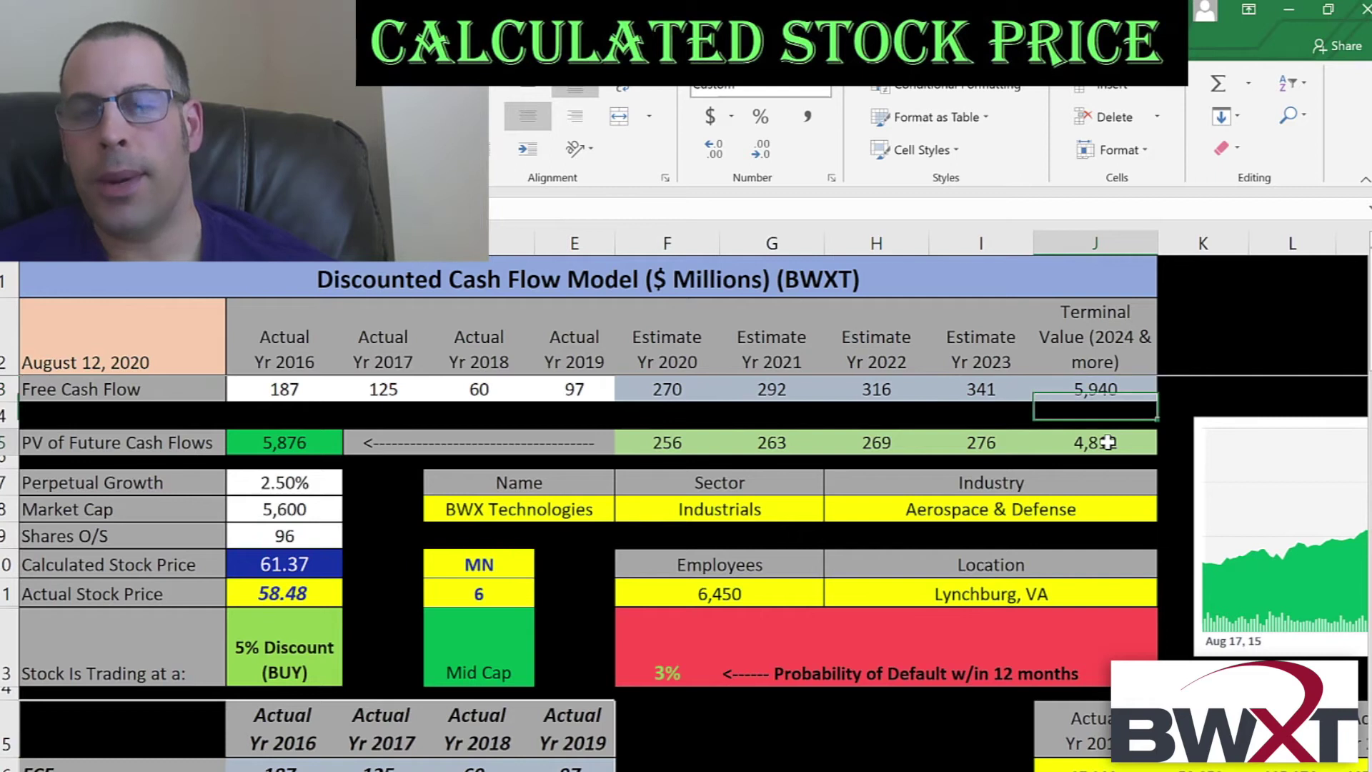
left_click(980, 446)
left_click(873, 439)
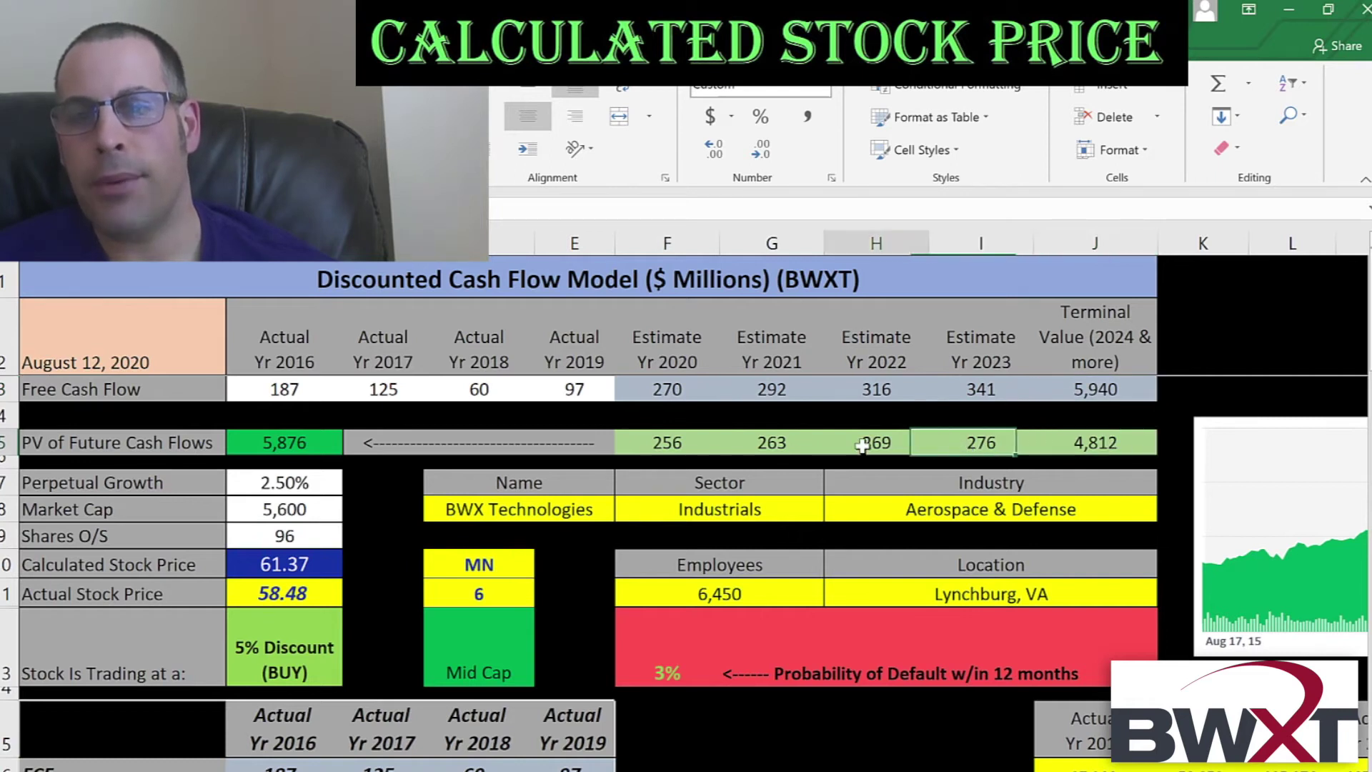
left_click(775, 442)
left_click(622, 448)
left_click_drag(1104, 441, 675, 441)
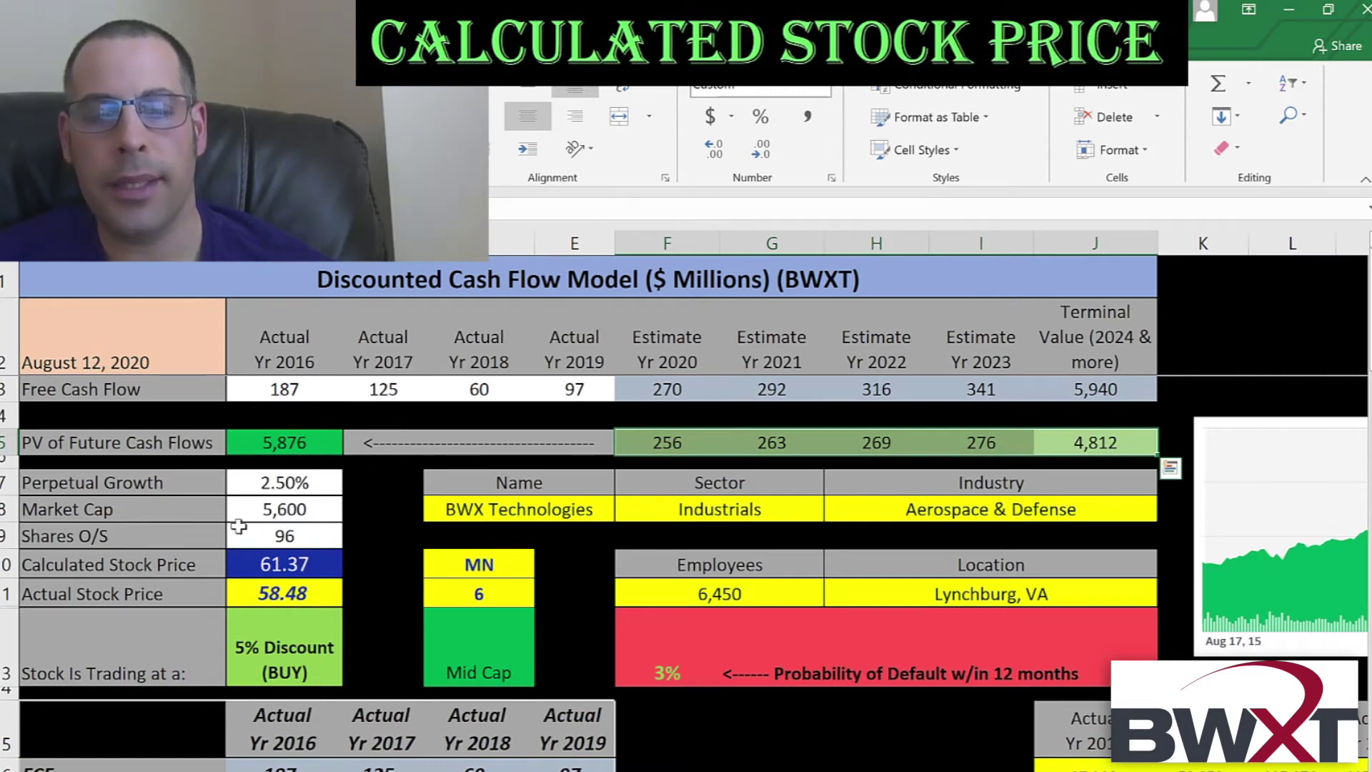
left_click(274, 564)
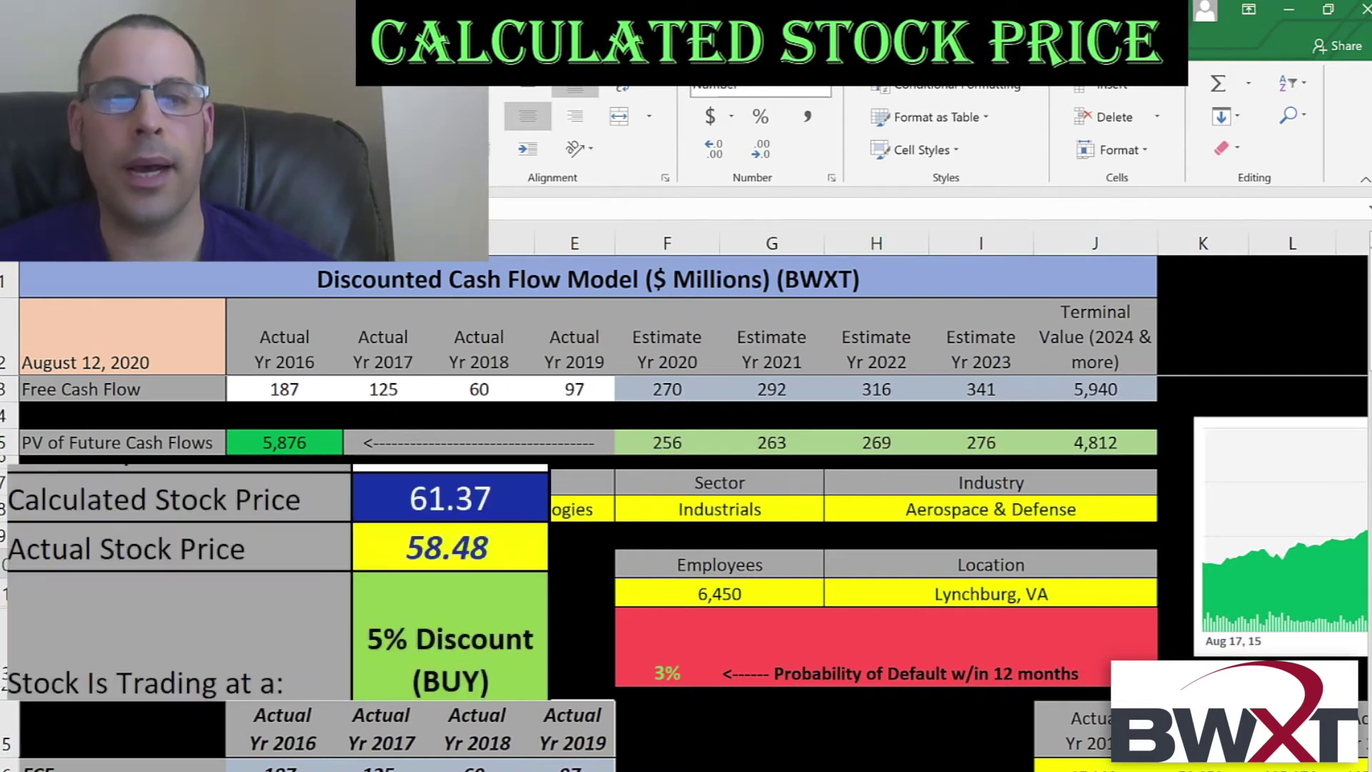
left_click(274, 629)
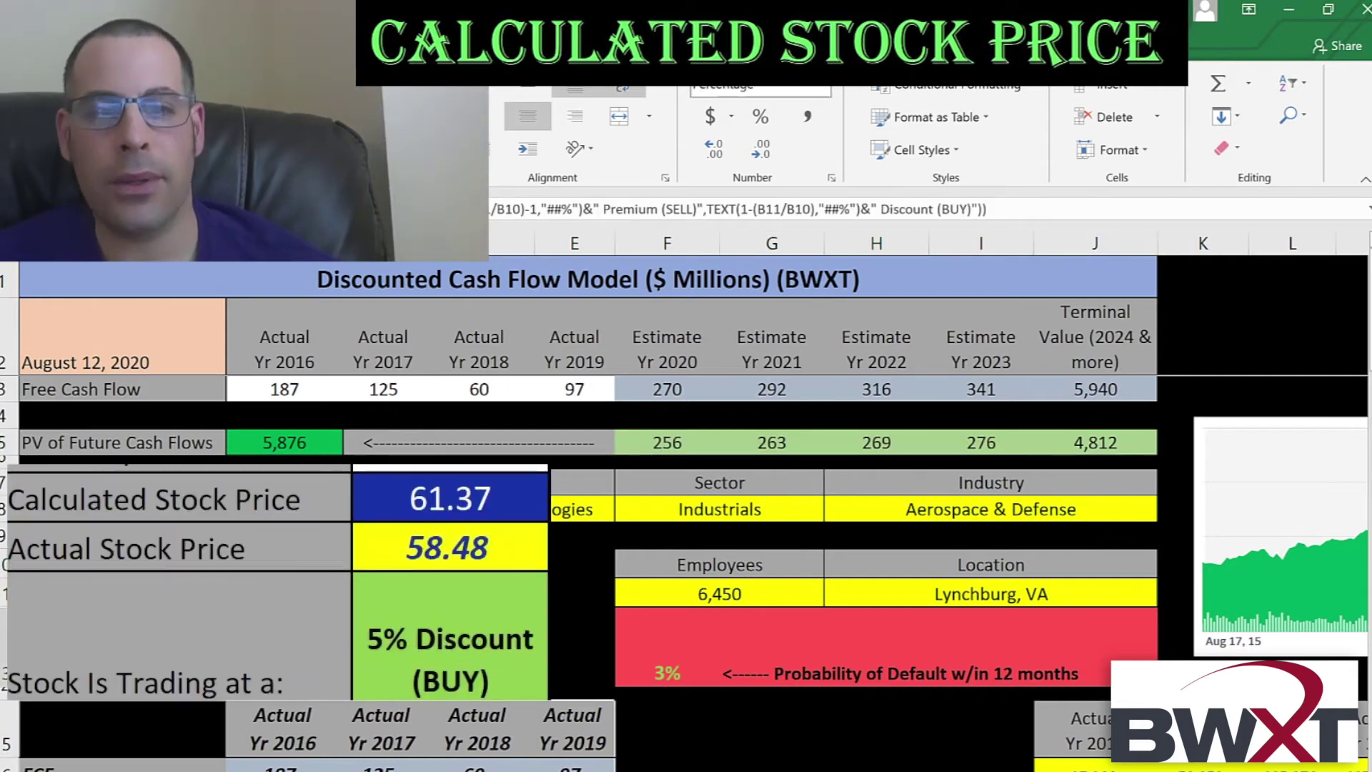
key("alt+Tab")
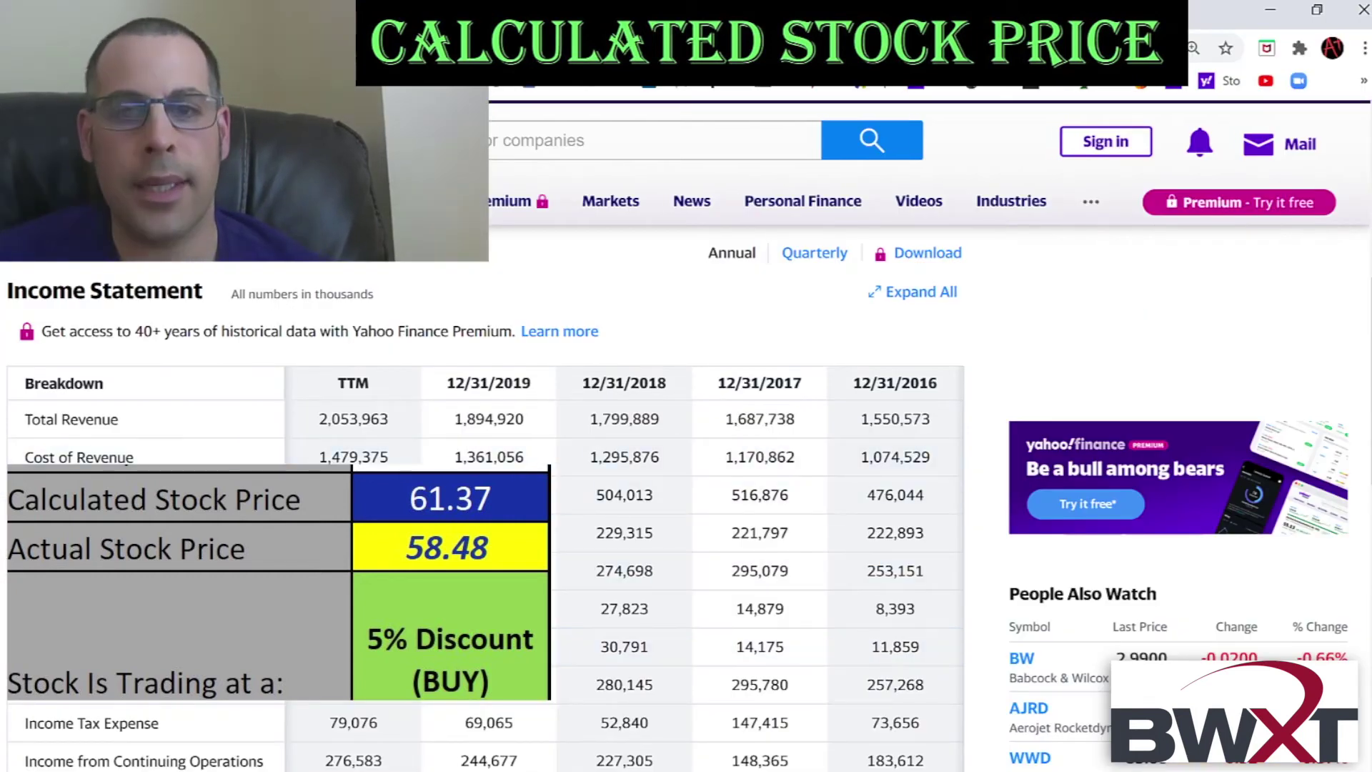
View Simply Wall St's US$72.78 fair value (19.6% undervalued), then return to the 61.37 DCF sheet
key("ctrl+Tab")
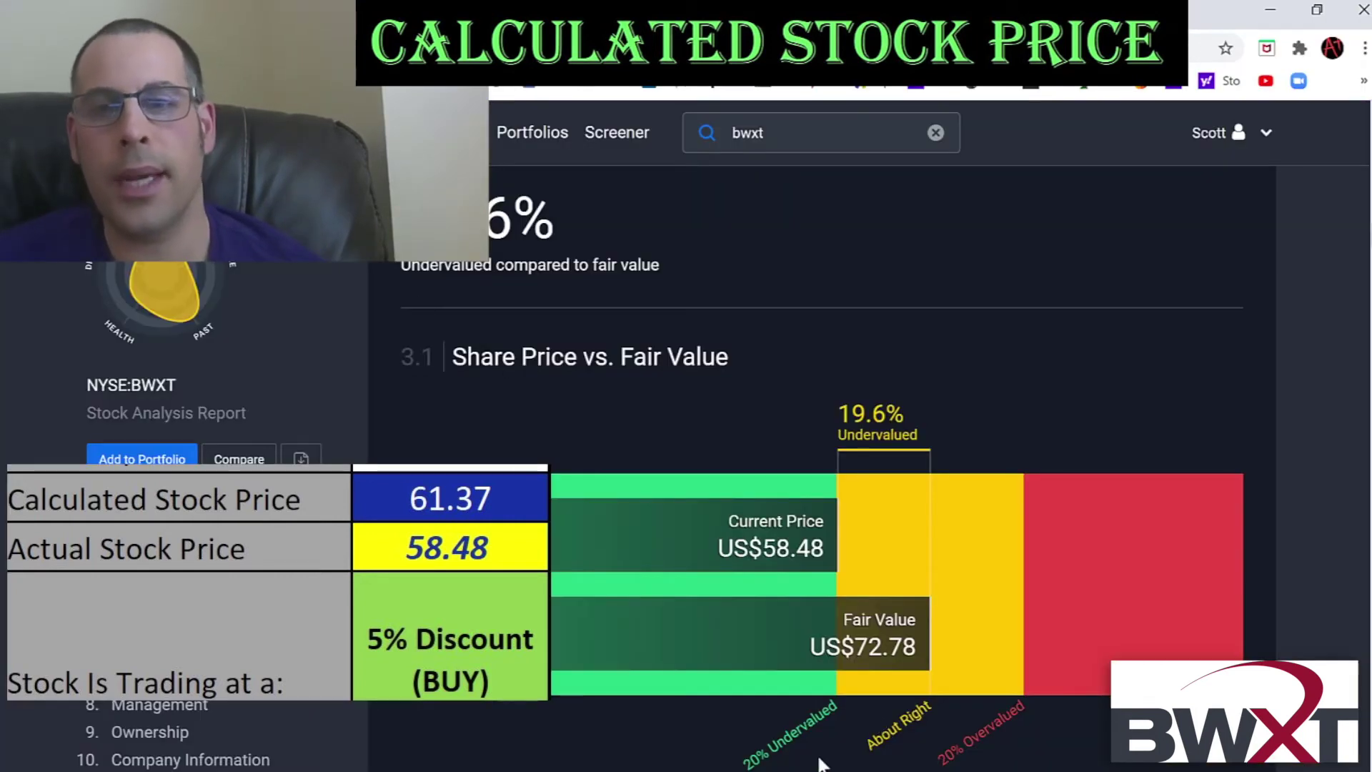
key("alt+Tab")
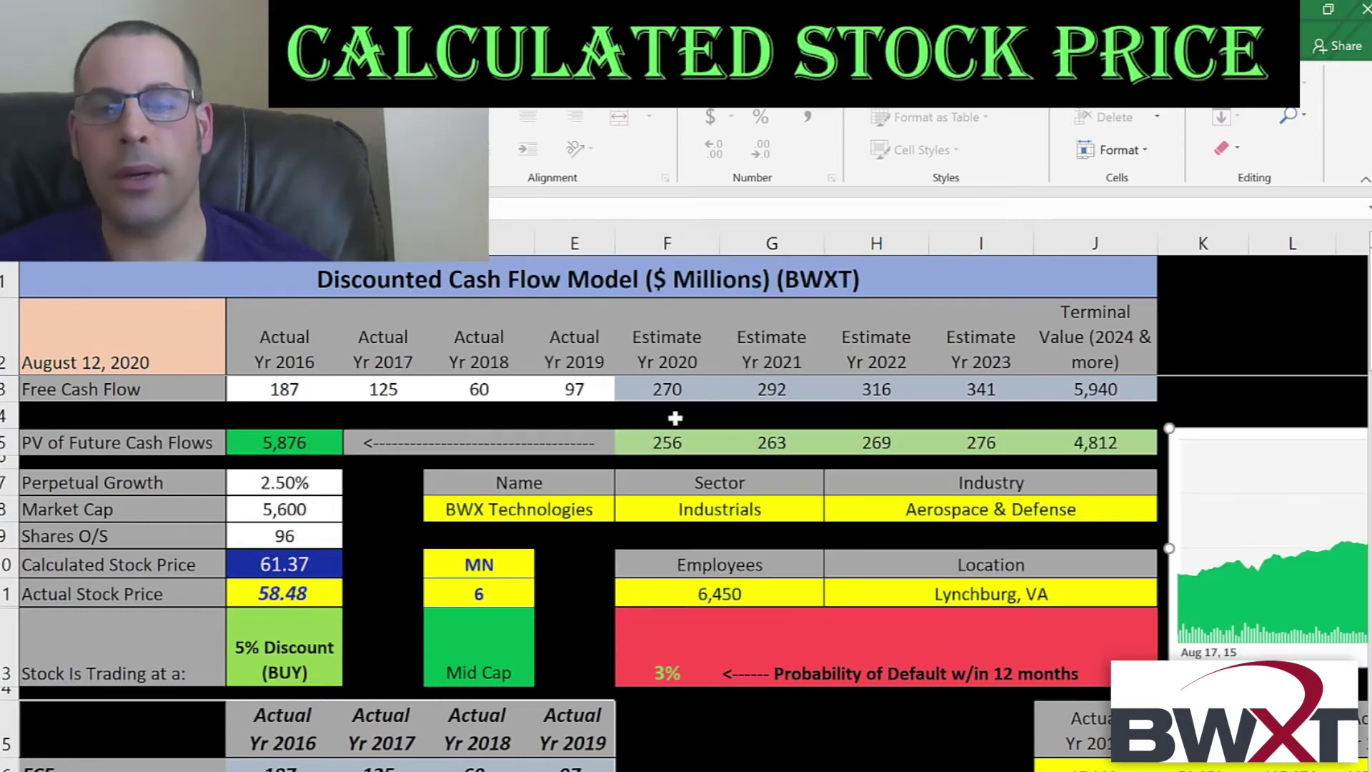
scroll(684, 429, "down", 6)
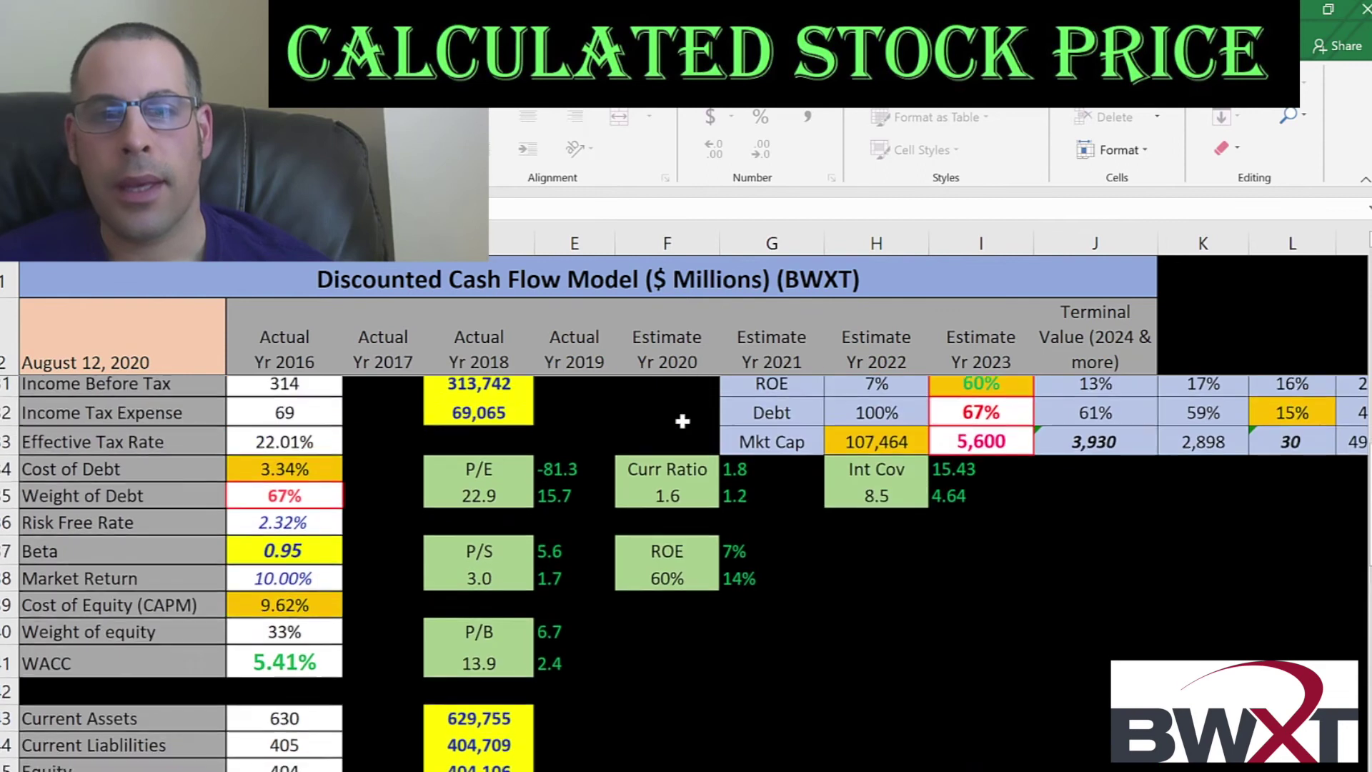
left_click(478, 586)
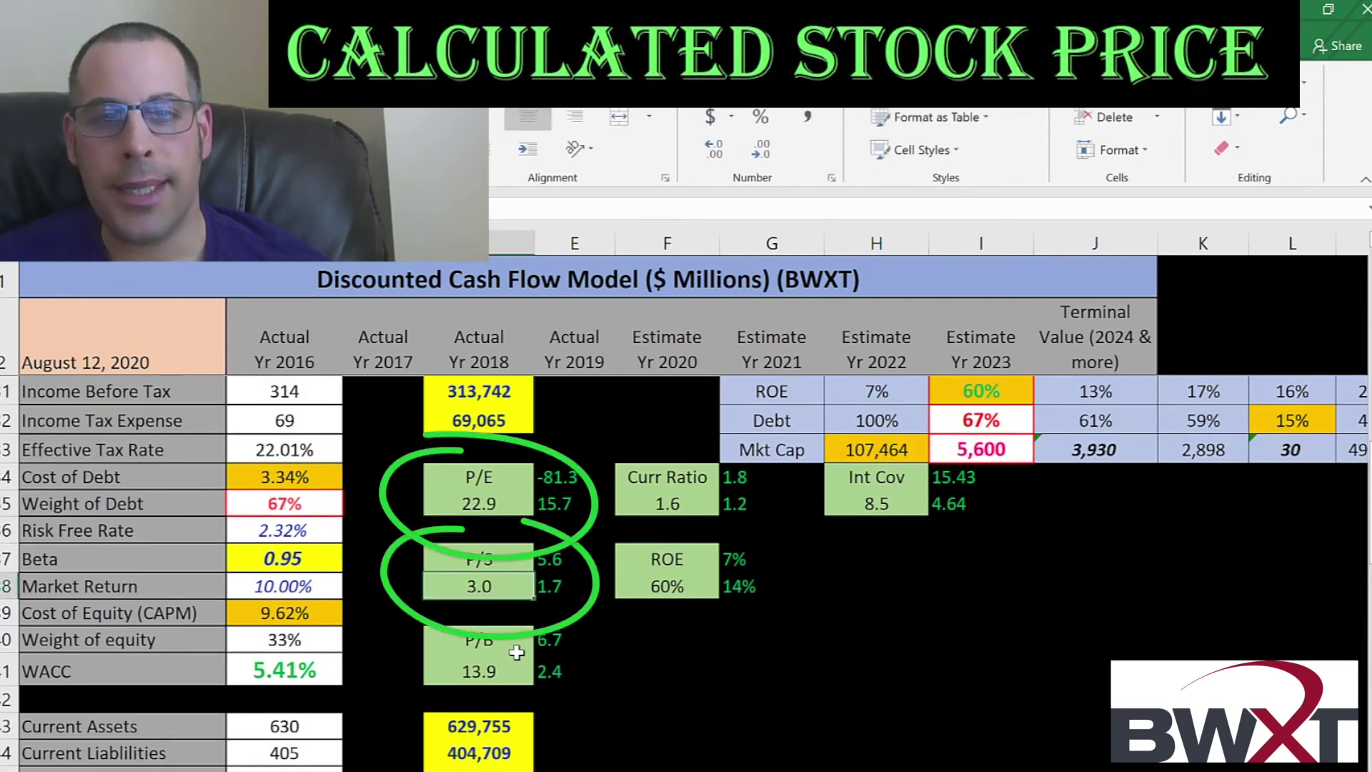
scroll(585, 521, "down", 5)
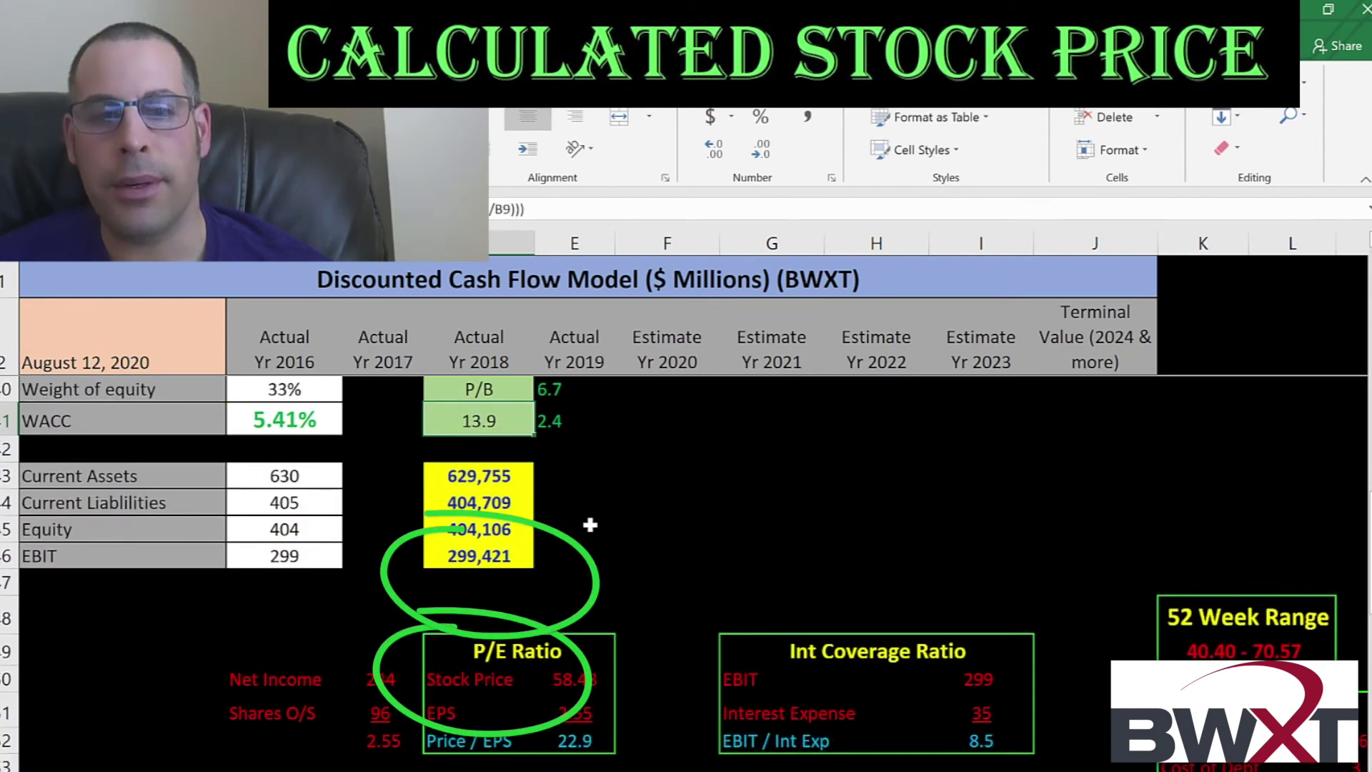
left_click(588, 512)
left_click(587, 512)
left_click(568, 548)
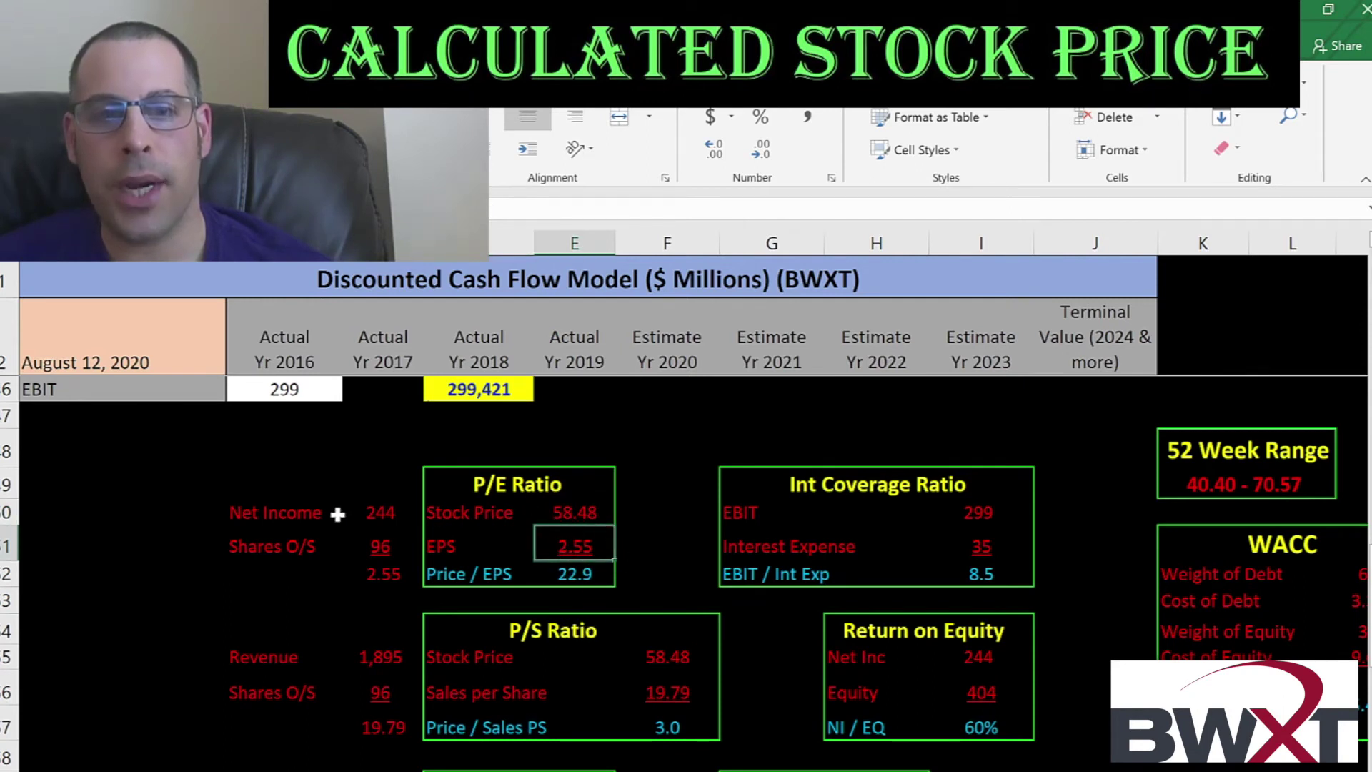
left_click(370, 512)
left_click(375, 547)
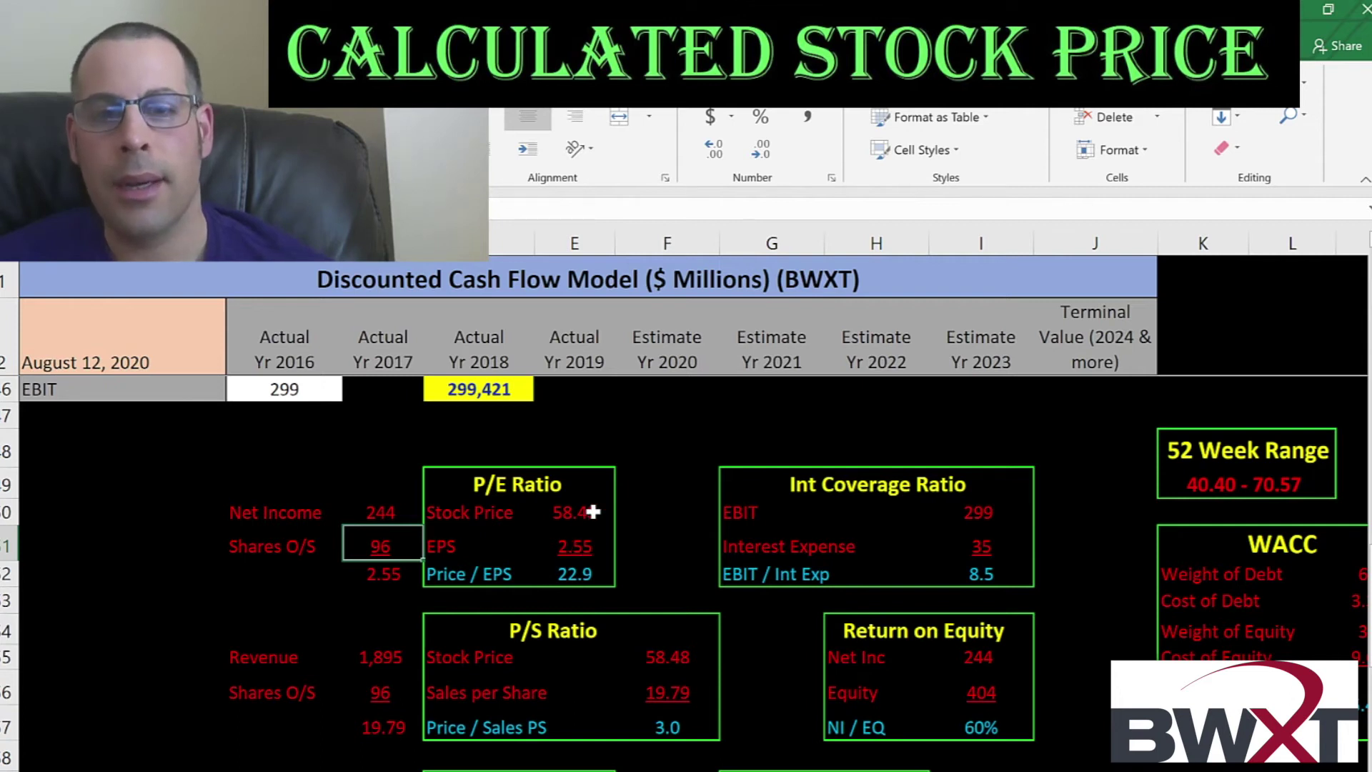
scroll(593, 512, "down", 2)
left_click(632, 479)
left_click(651, 509)
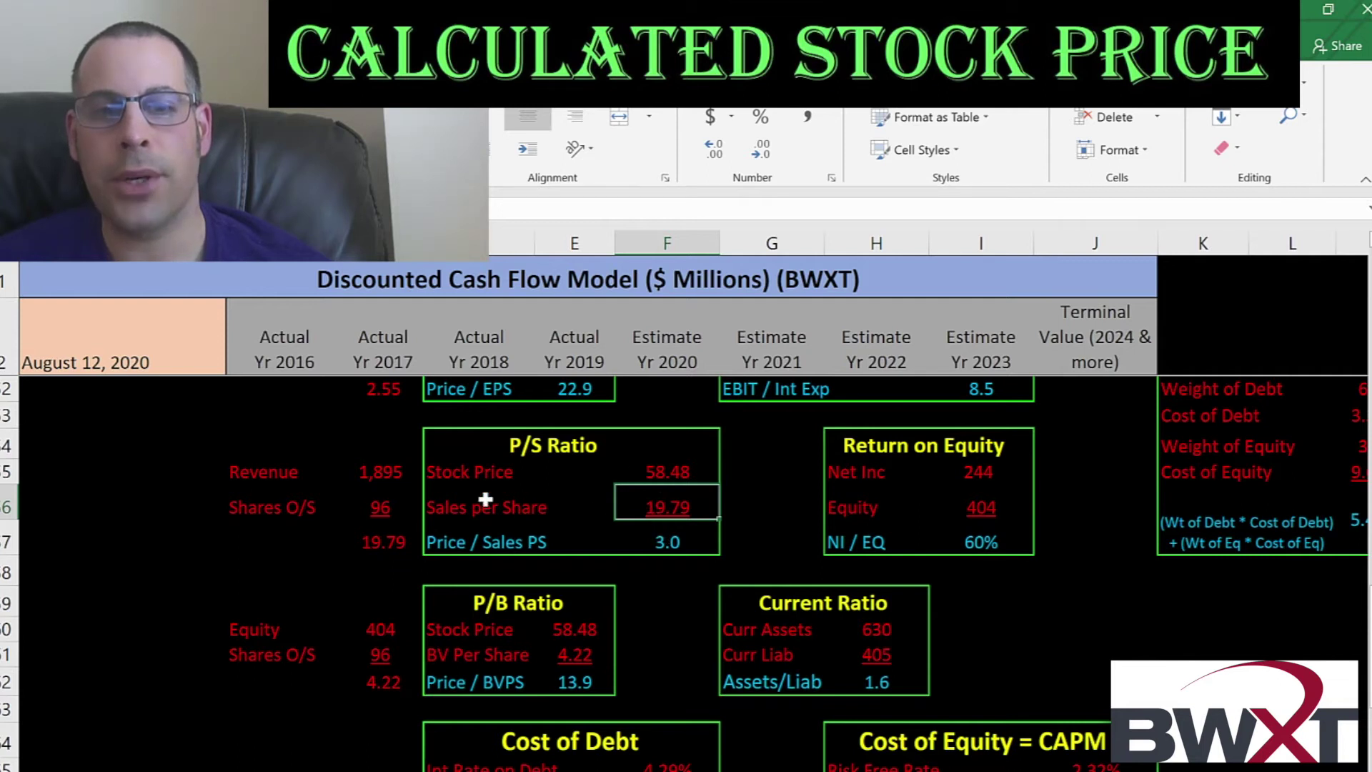
left_click(365, 473)
left_click(381, 507)
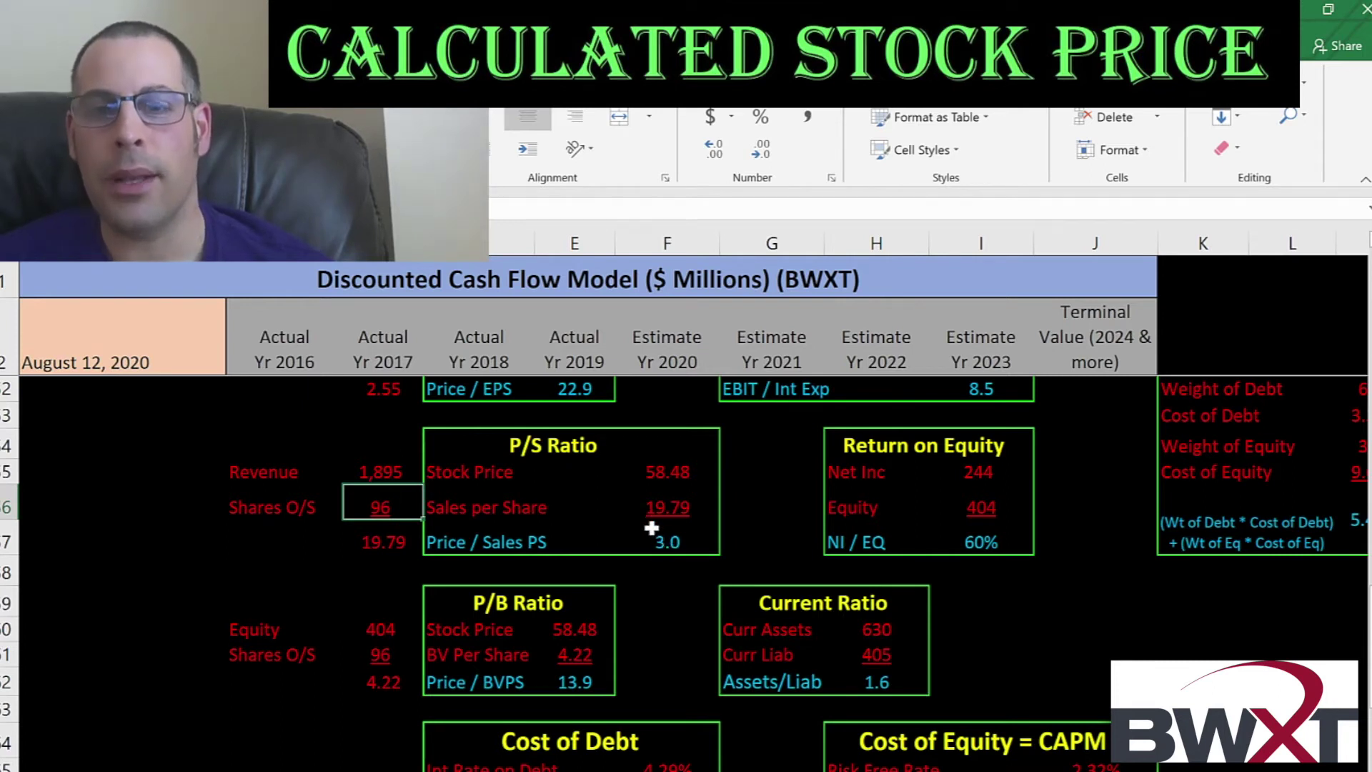
scroll(631, 539, "down", 2)
left_click(588, 552)
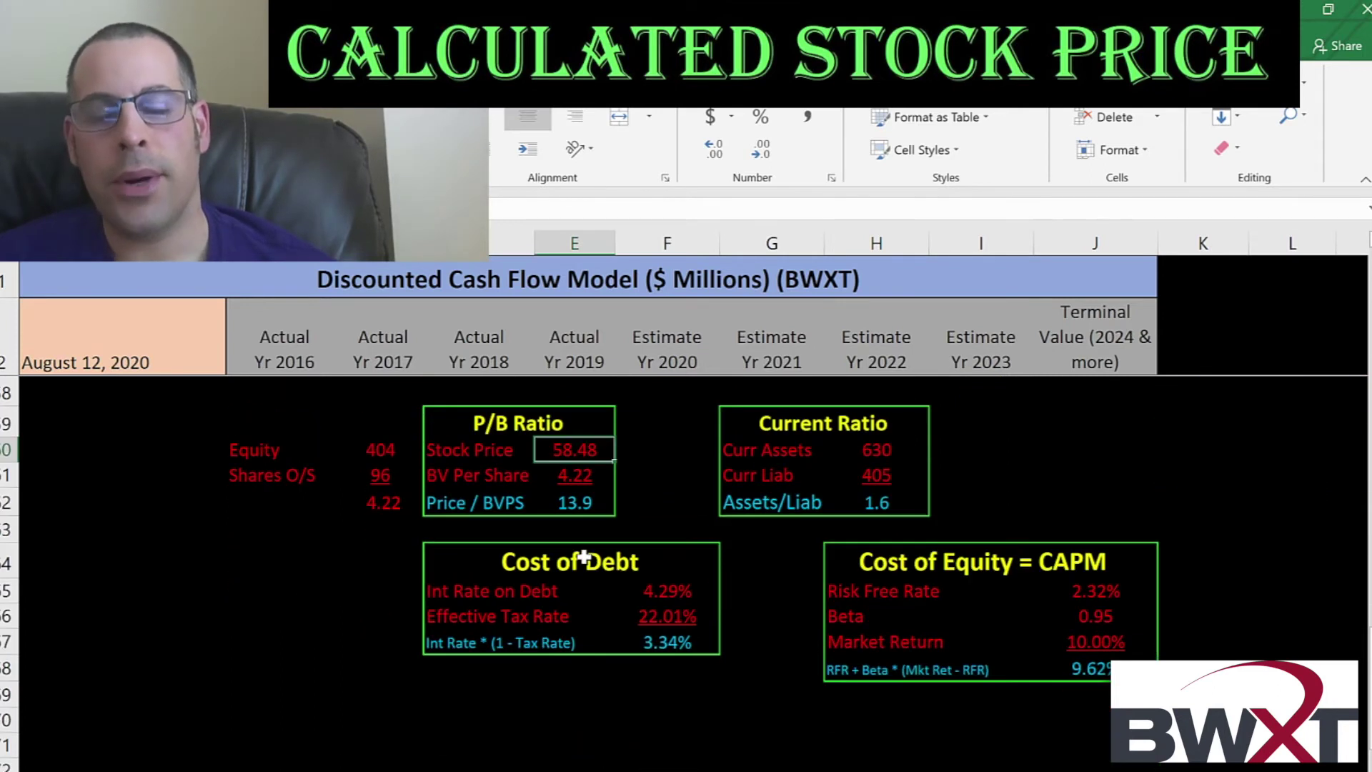
left_click(563, 479)
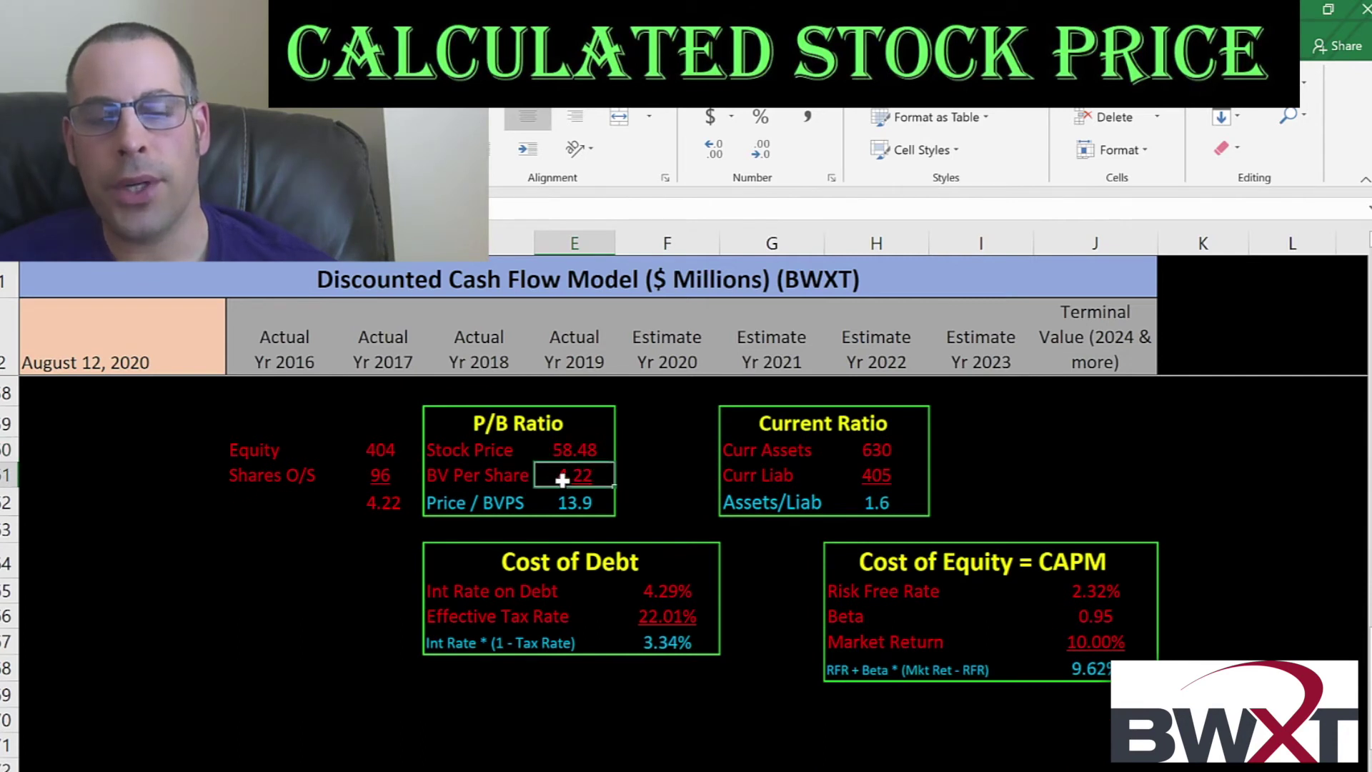
left_click(368, 451)
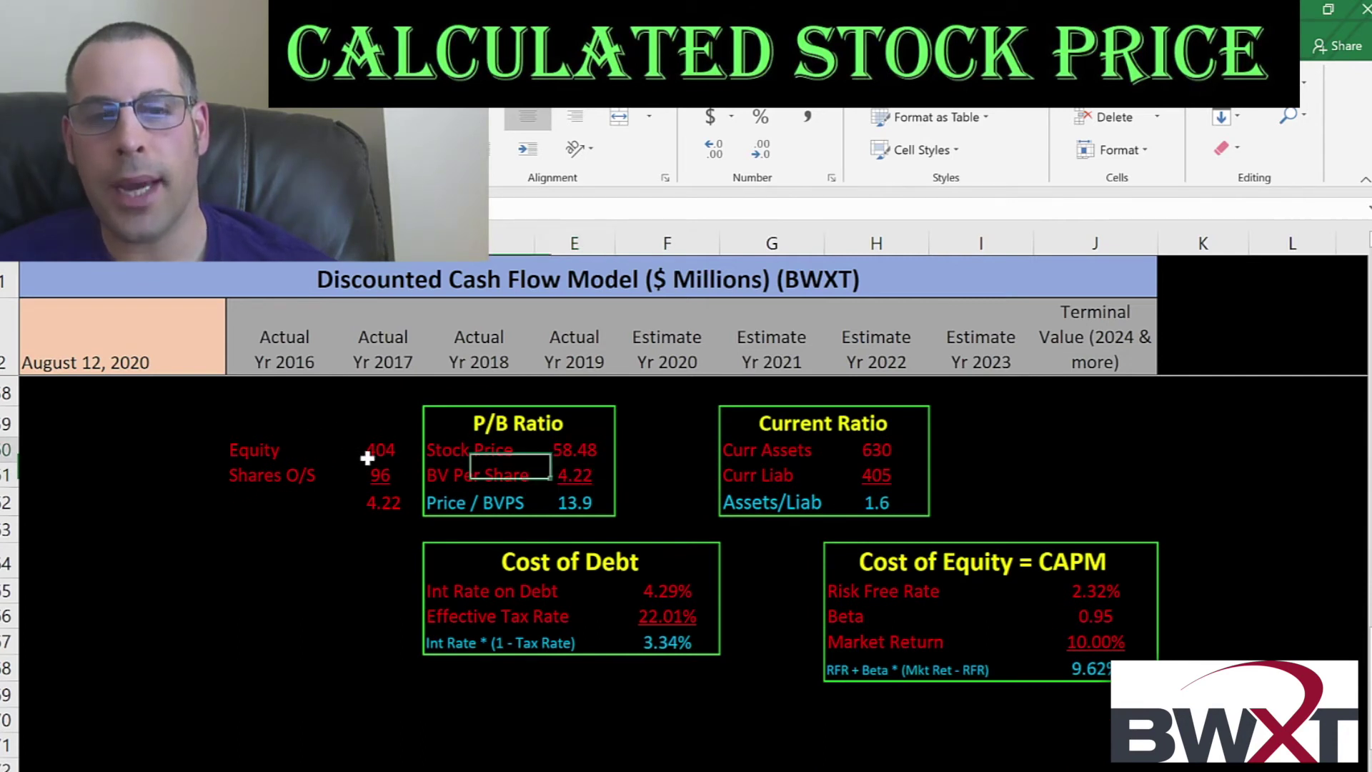
left_click(361, 479)
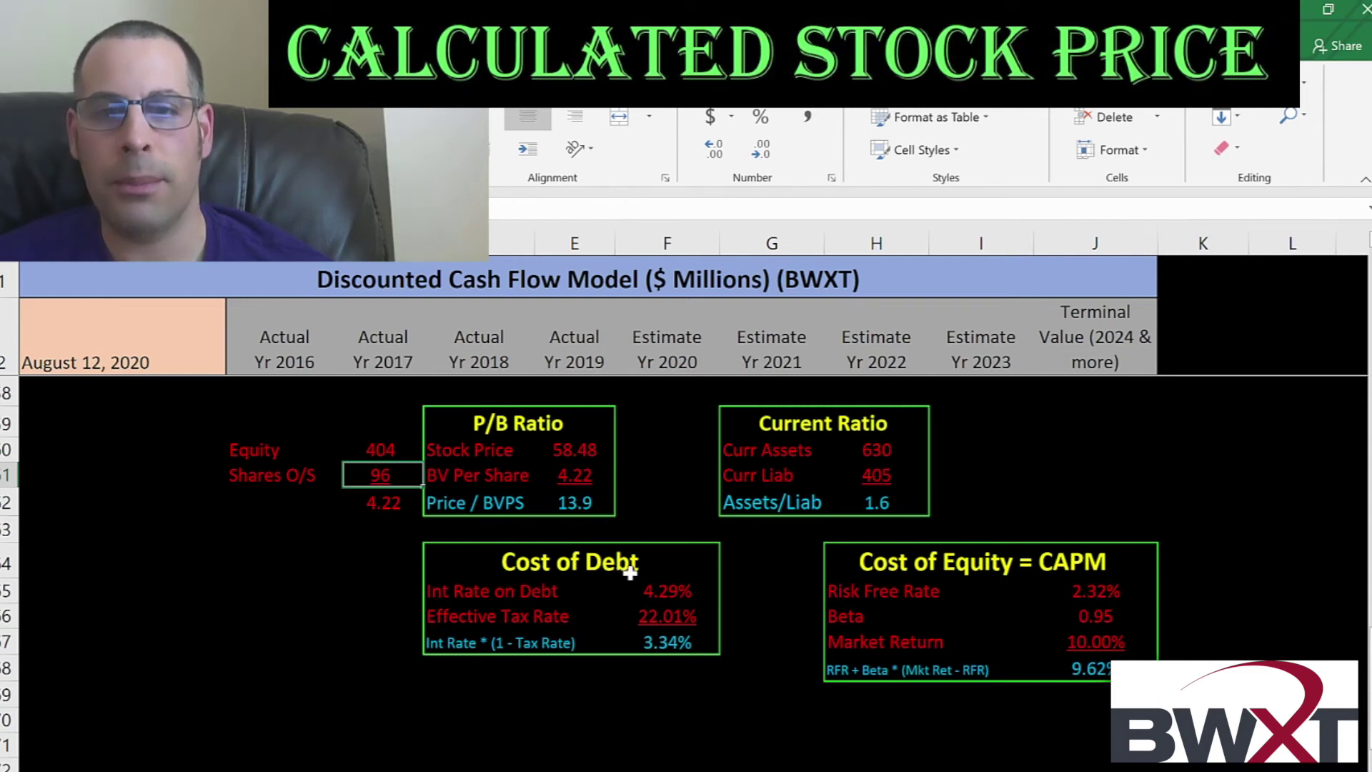
scroll(709, 575, "up", 6)
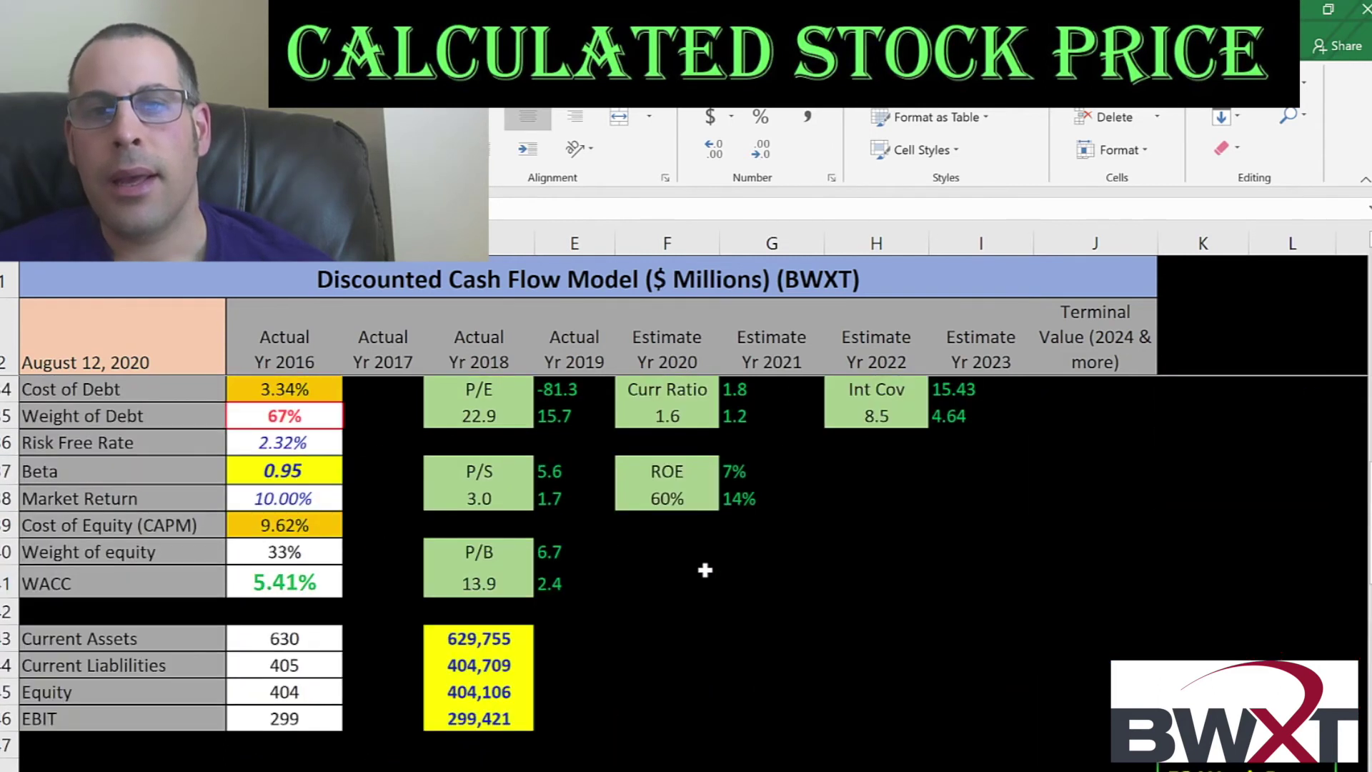
left_click(683, 504)
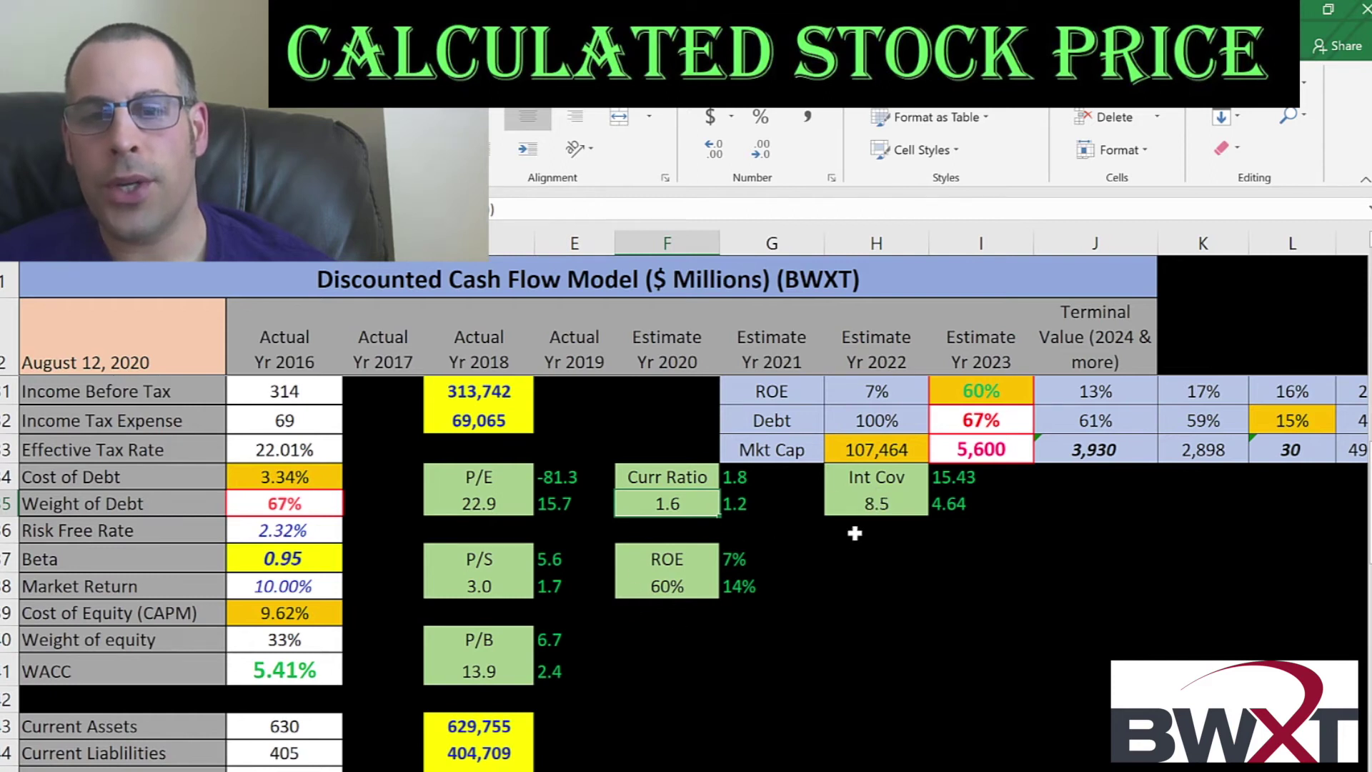
scroll(850, 545, "down", 7)
scroll(851, 546, "down", 1)
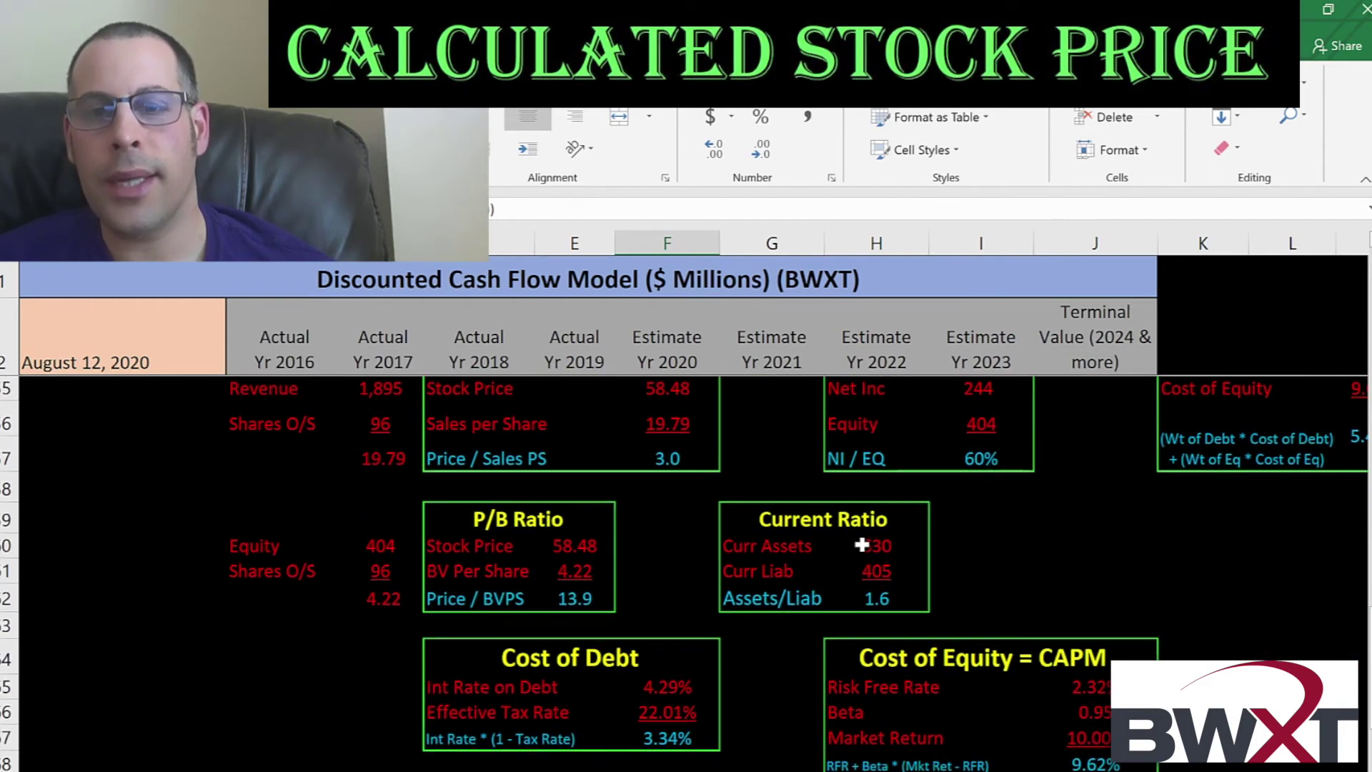
left_click(866, 547)
left_click(884, 571)
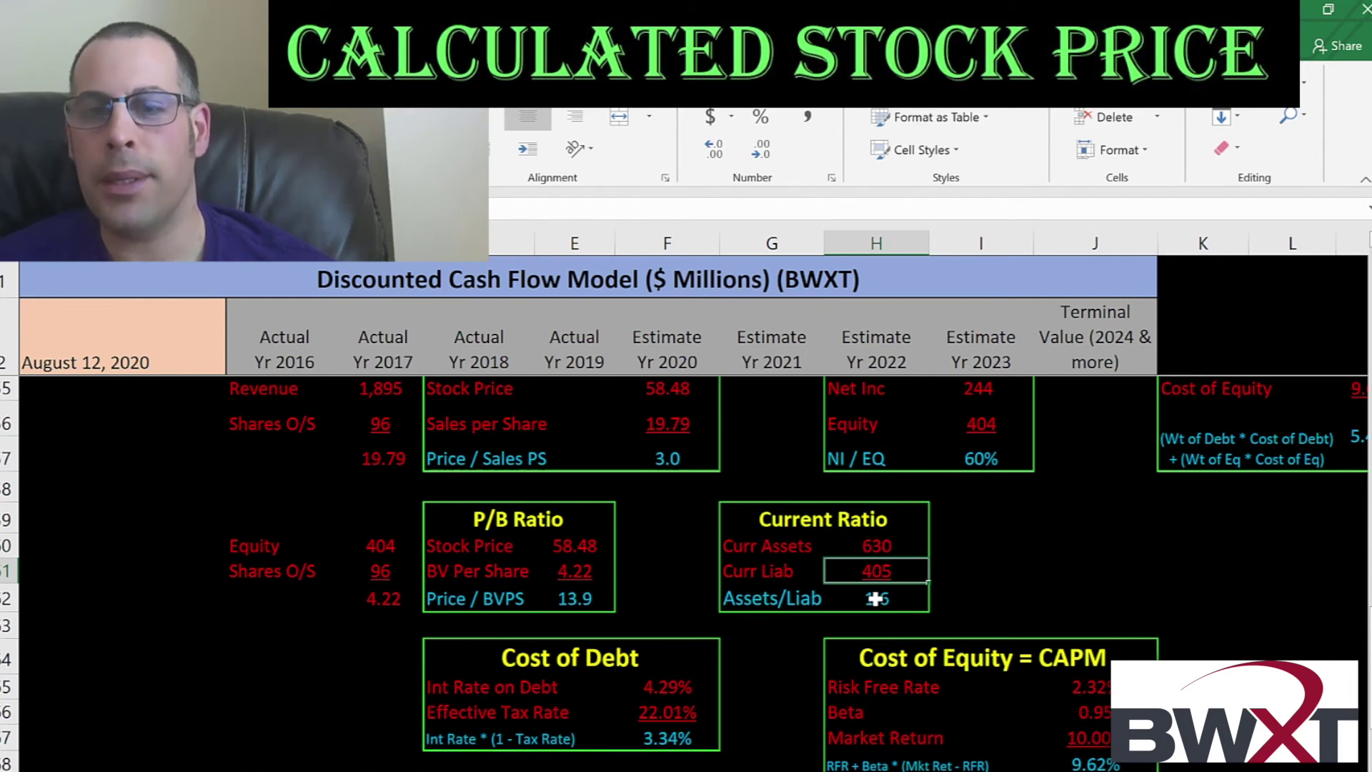
scroll(882, 602, "up", 2)
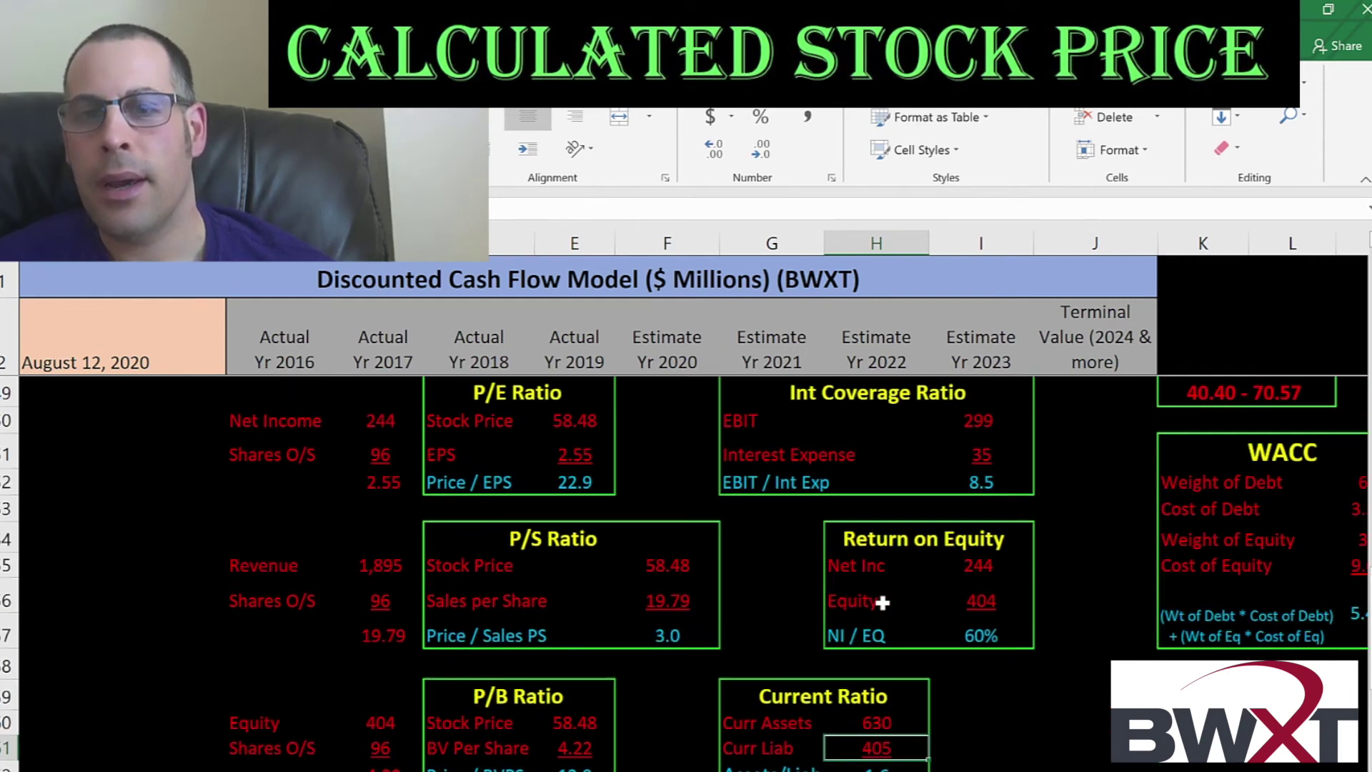
left_click(966, 567)
left_click(967, 598)
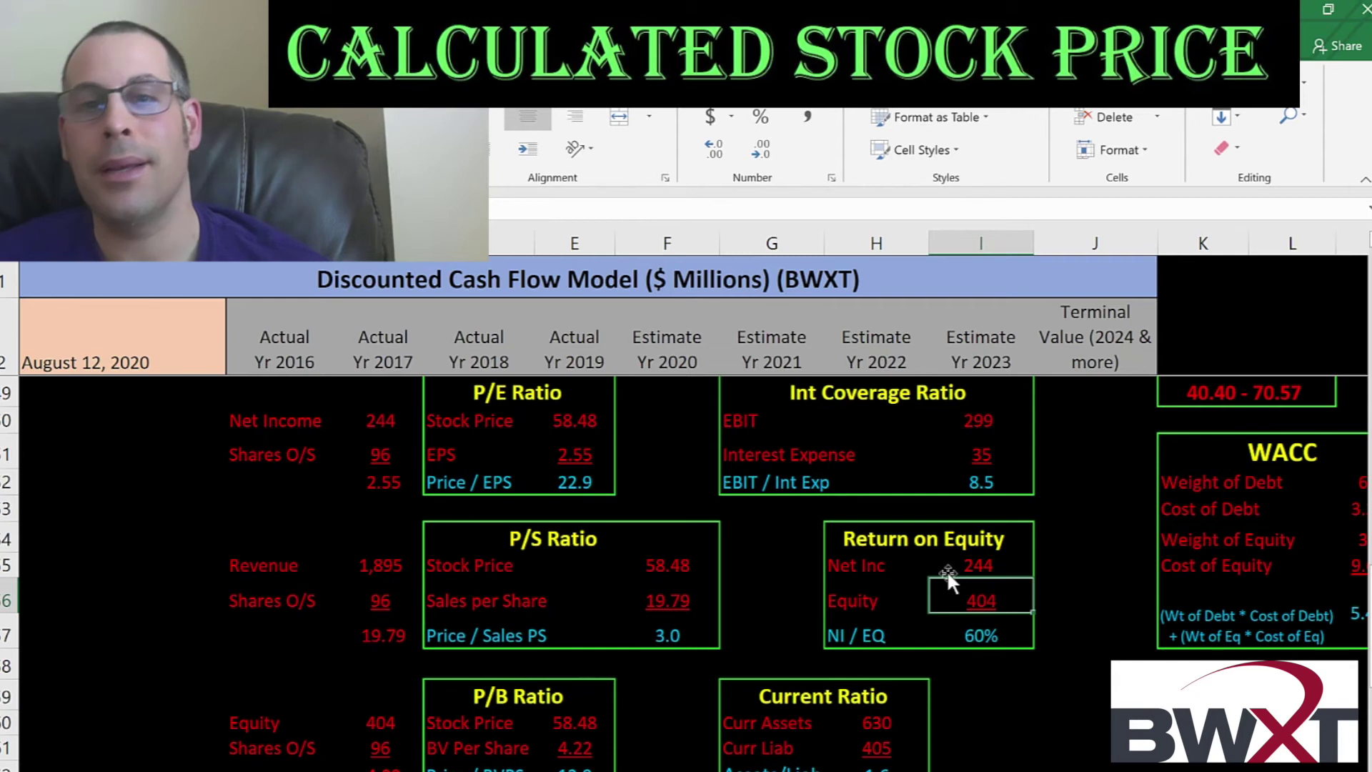
scroll(871, 488, "up", 1)
left_click(837, 483)
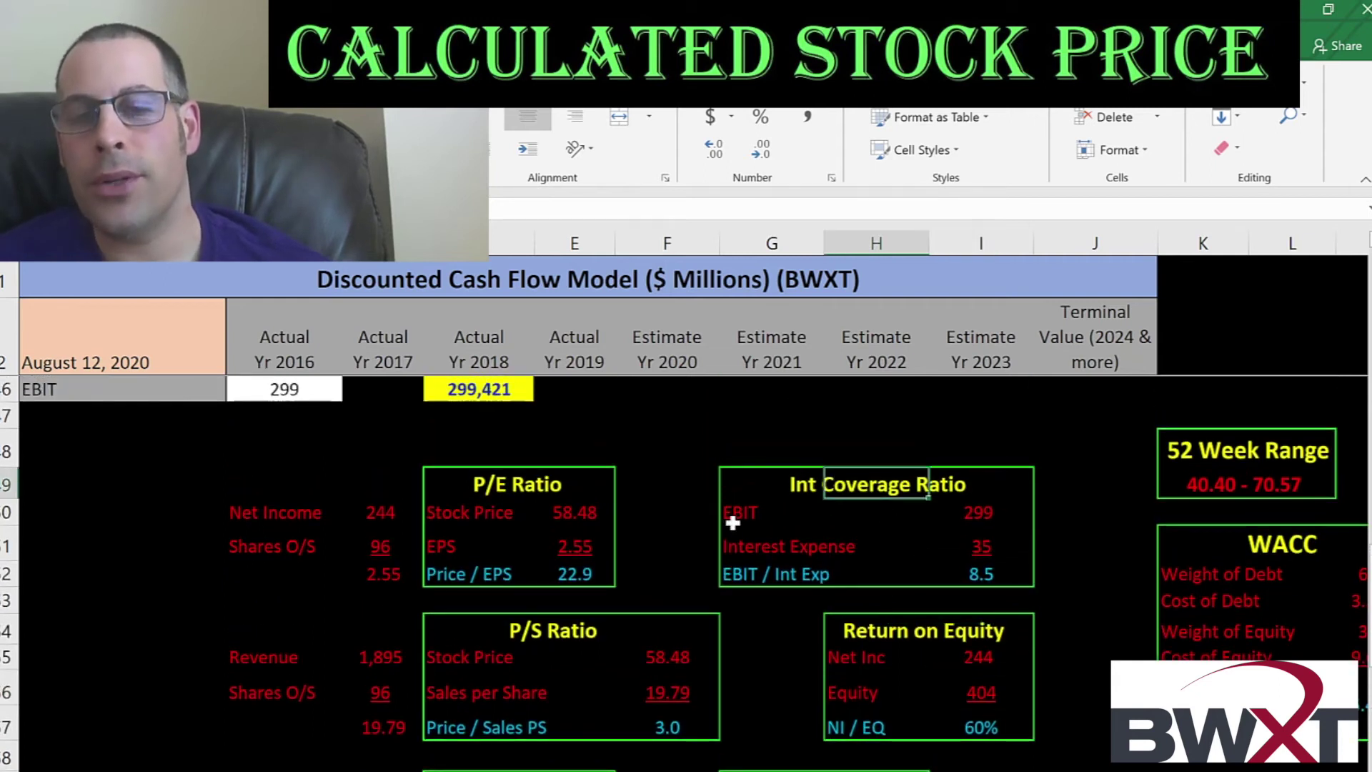
left_click(984, 544)
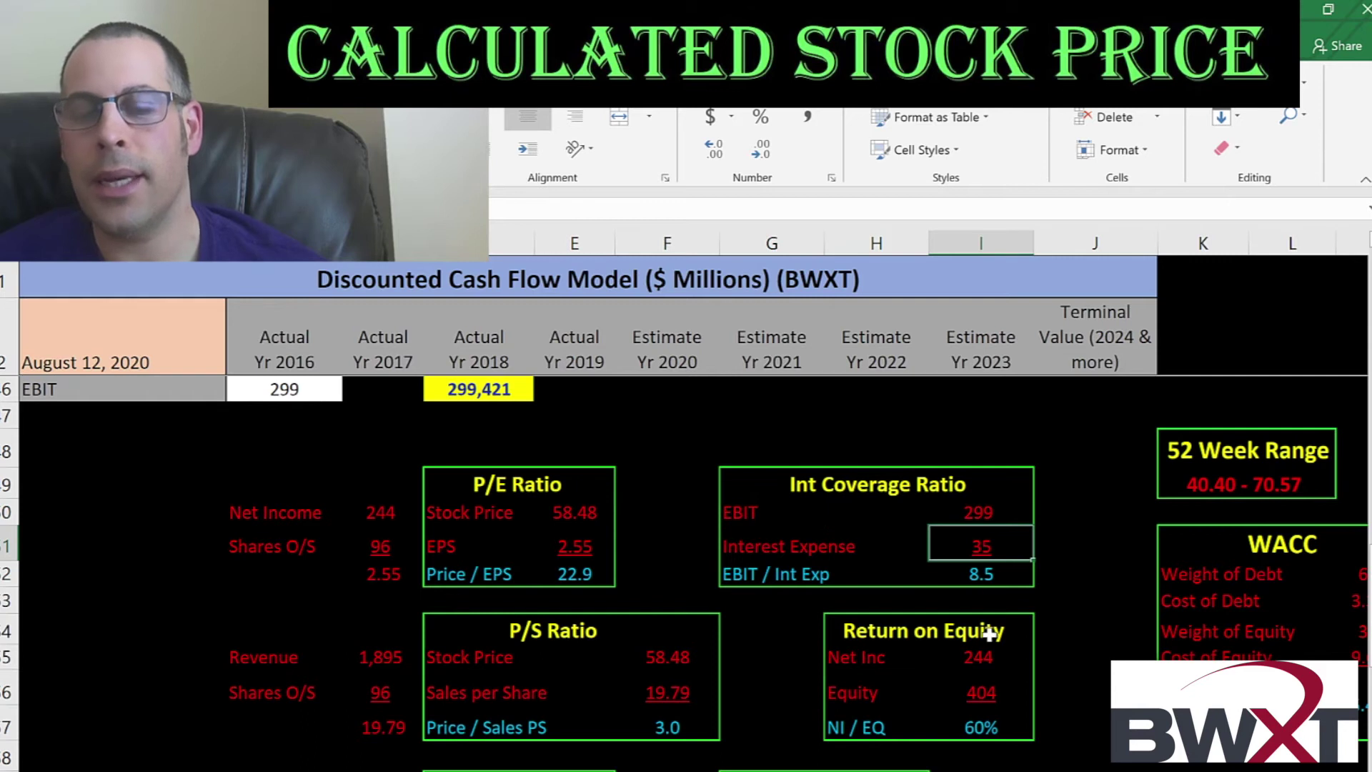
scroll(991, 630, "up", 8)
left_click(903, 555)
key("Right")
key("Right")
key("Right")
key("Right")
key("Right")
key("Right")
key("Right")
key("Right")
key("Right")
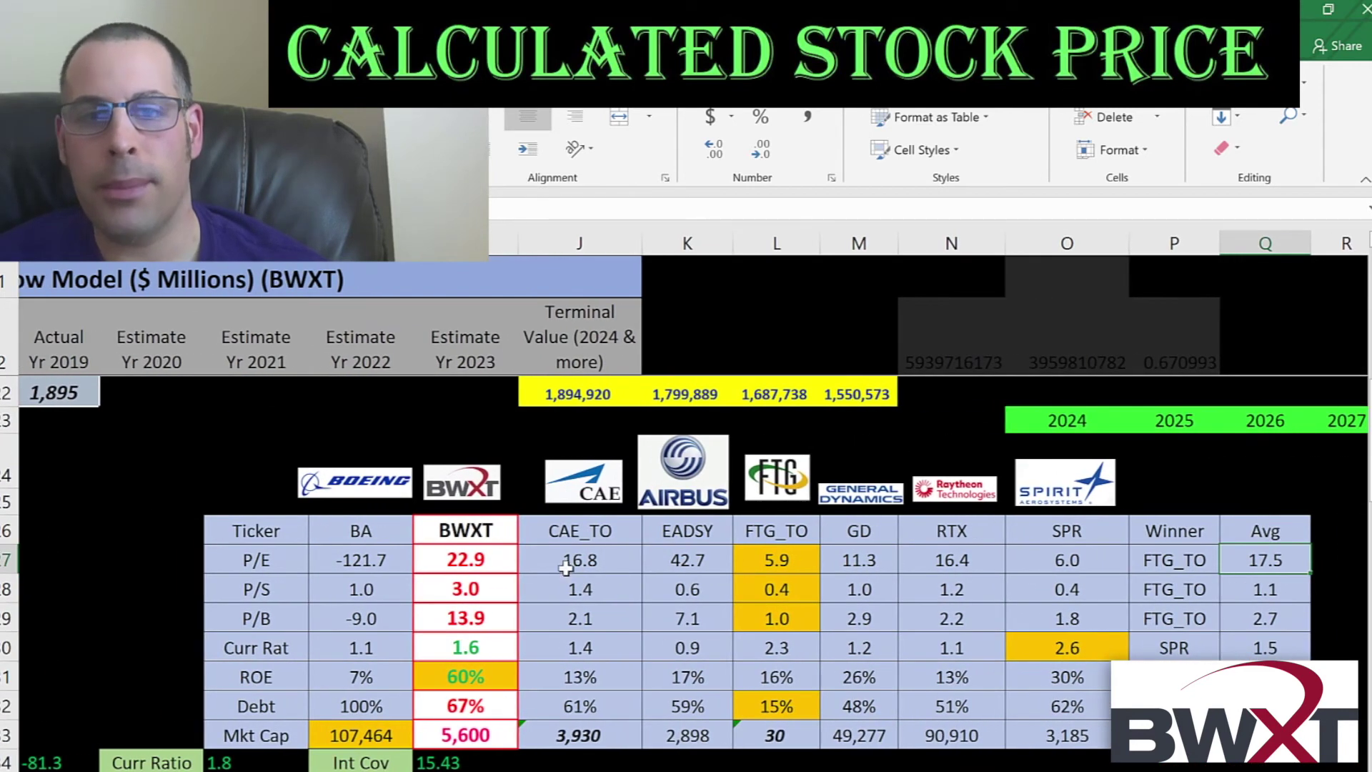
left_click(403, 529)
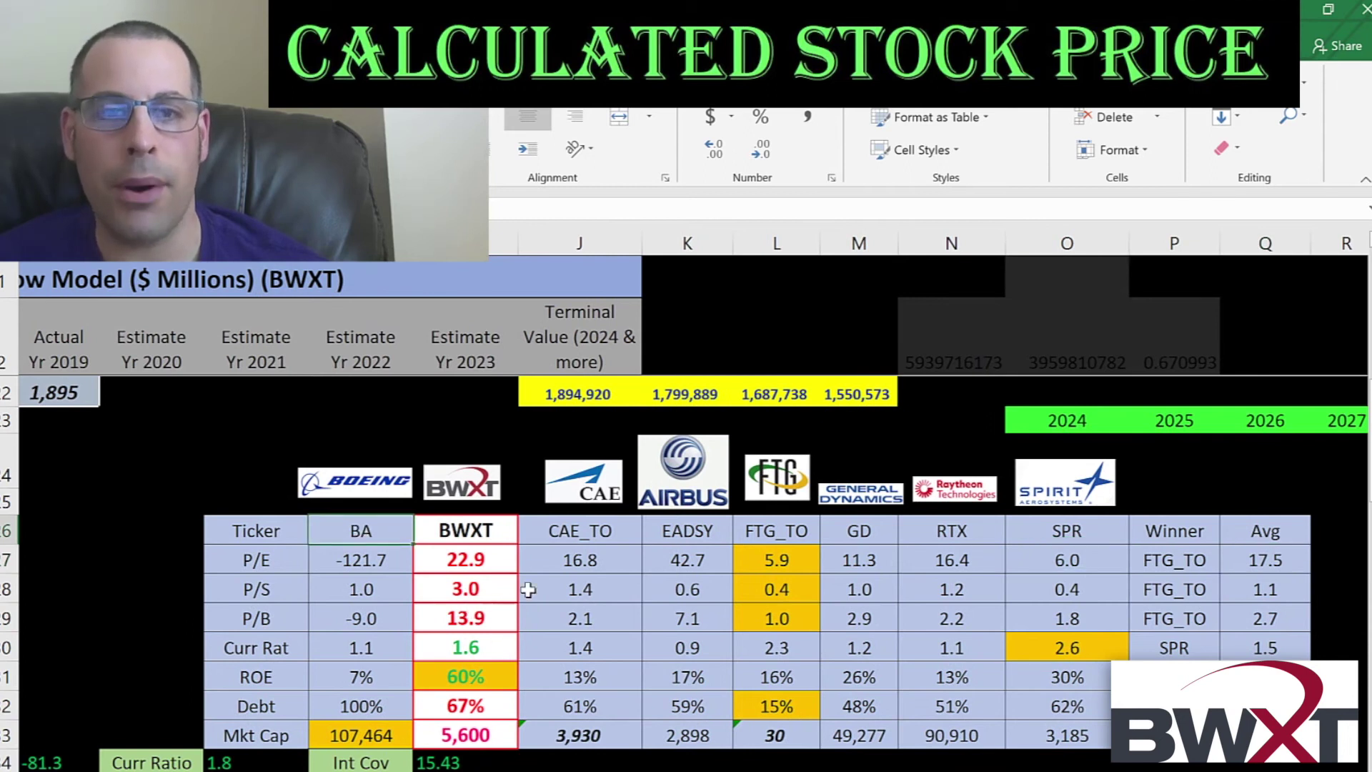
left_click(575, 534)
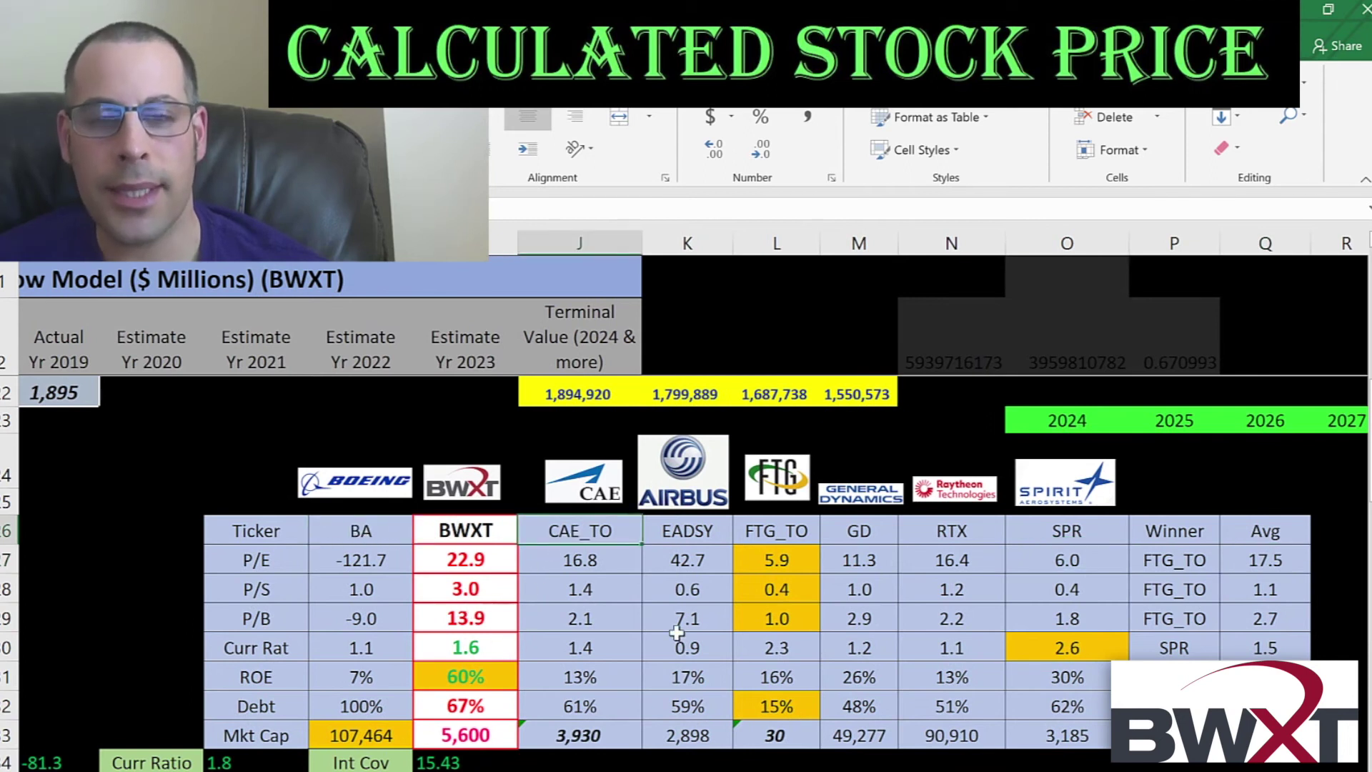
left_click(683, 531)
left_click(769, 529)
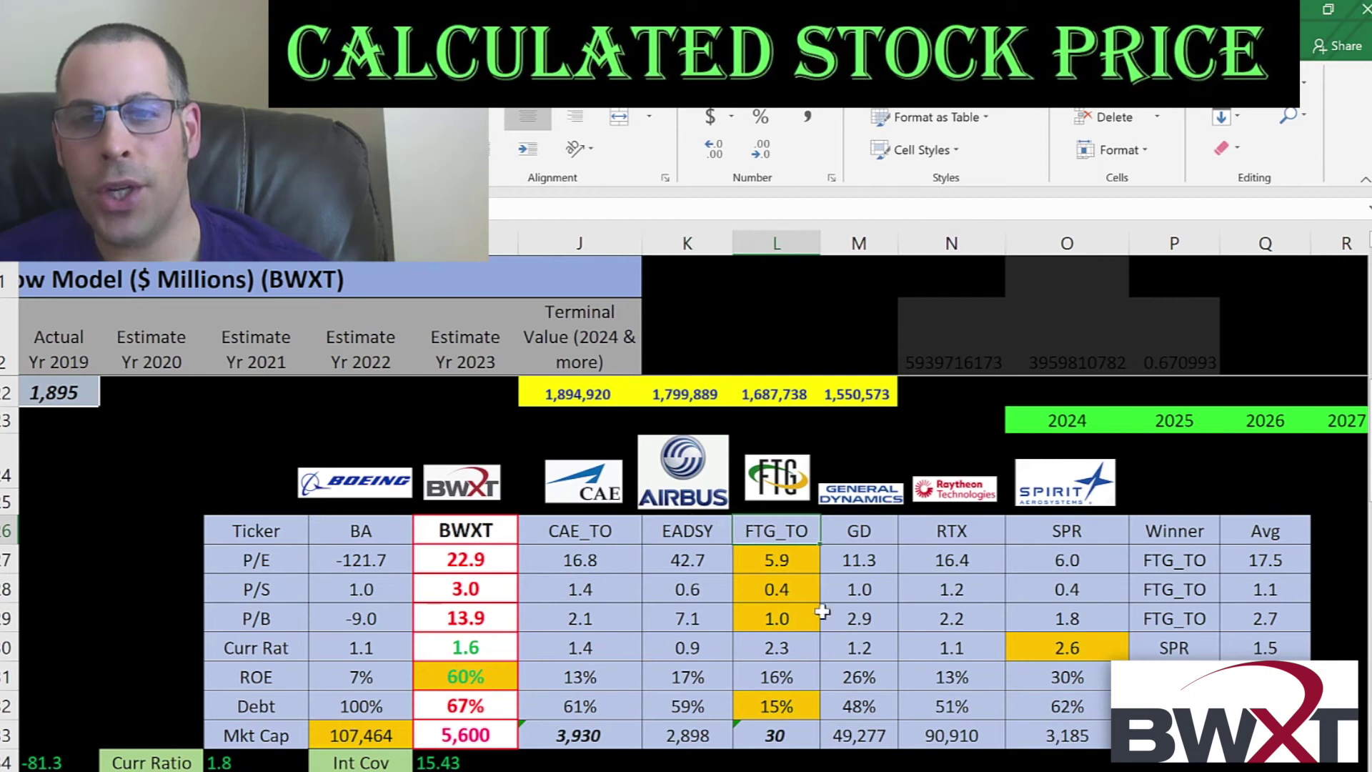
left_click(861, 508)
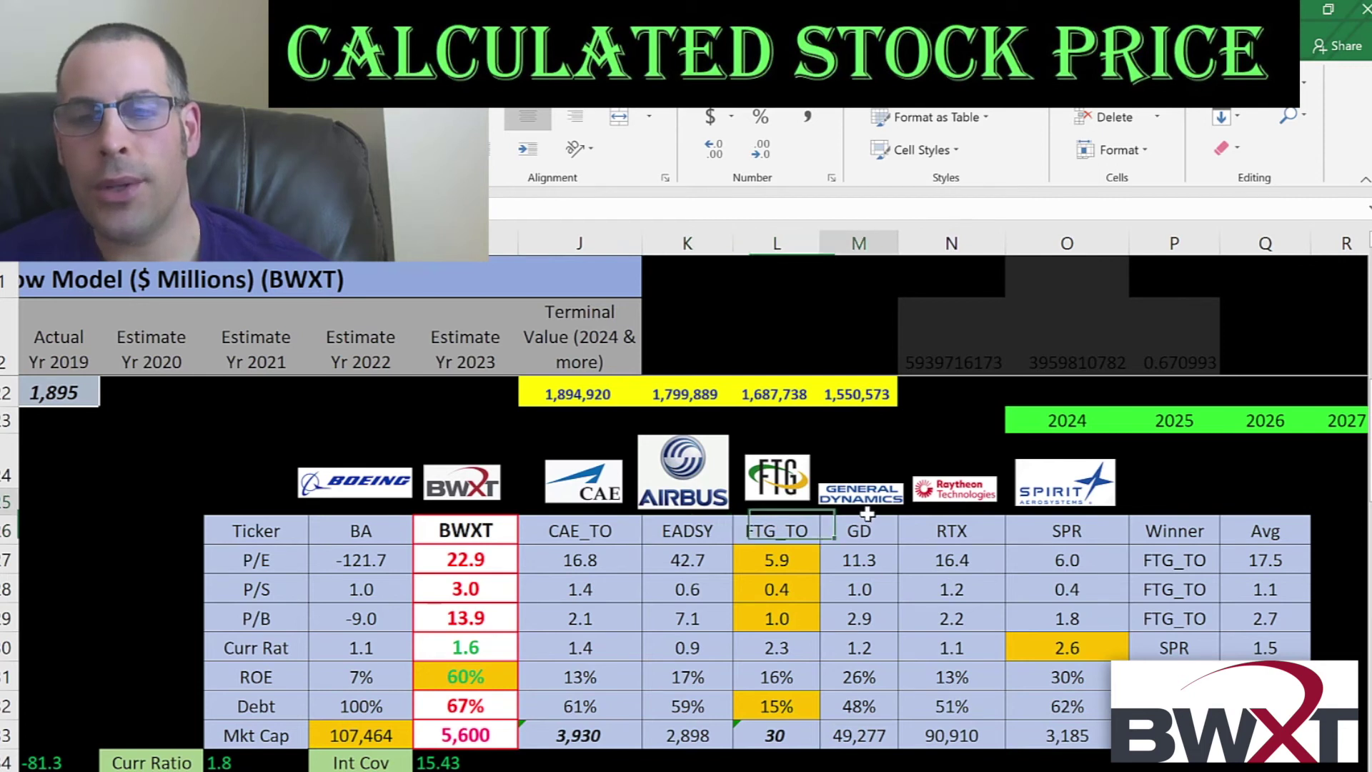
left_click(954, 530)
left_click(1060, 529)
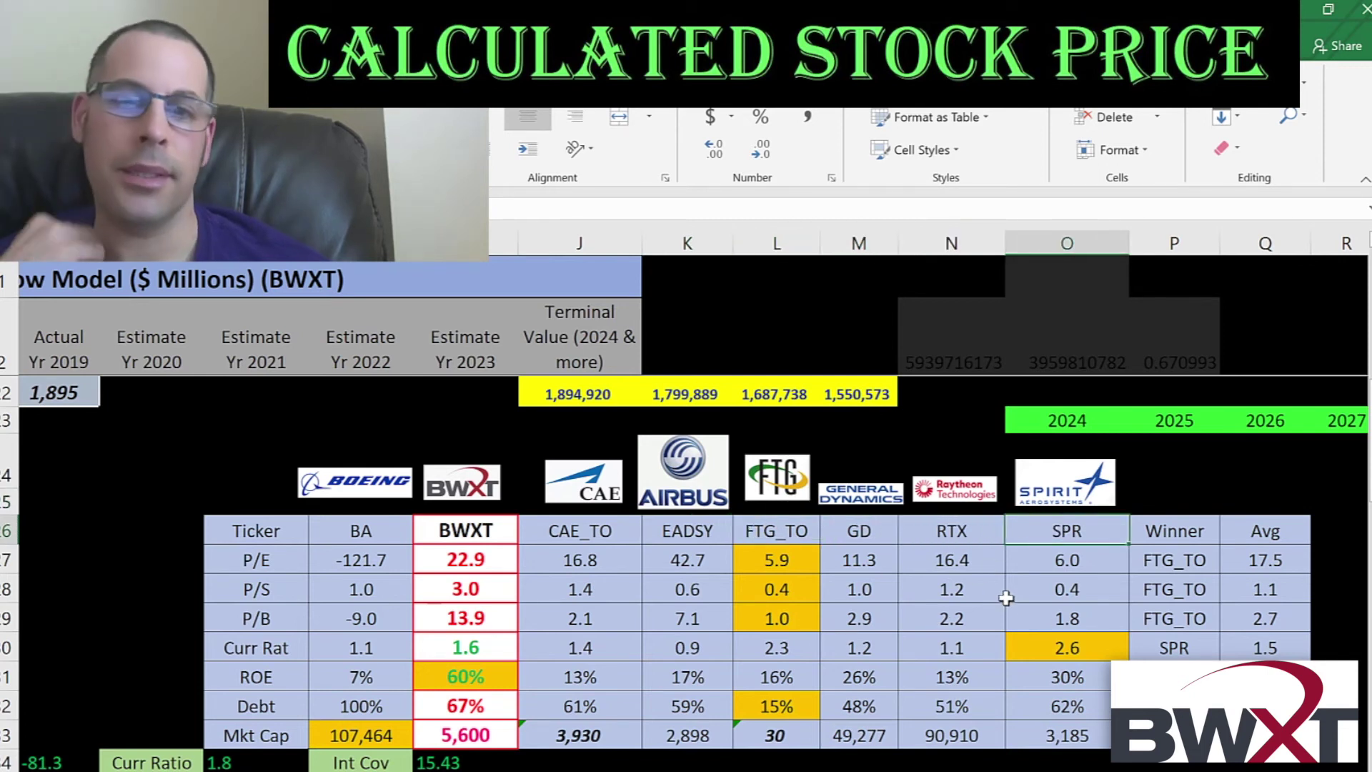
key("ctrl+Left")
key("Right")
key("Right")
key("Right")
key("Right")
key("Right")
key("Right")
key("Right")
key("Right")
key("Right")
key("Right")
key("Right")
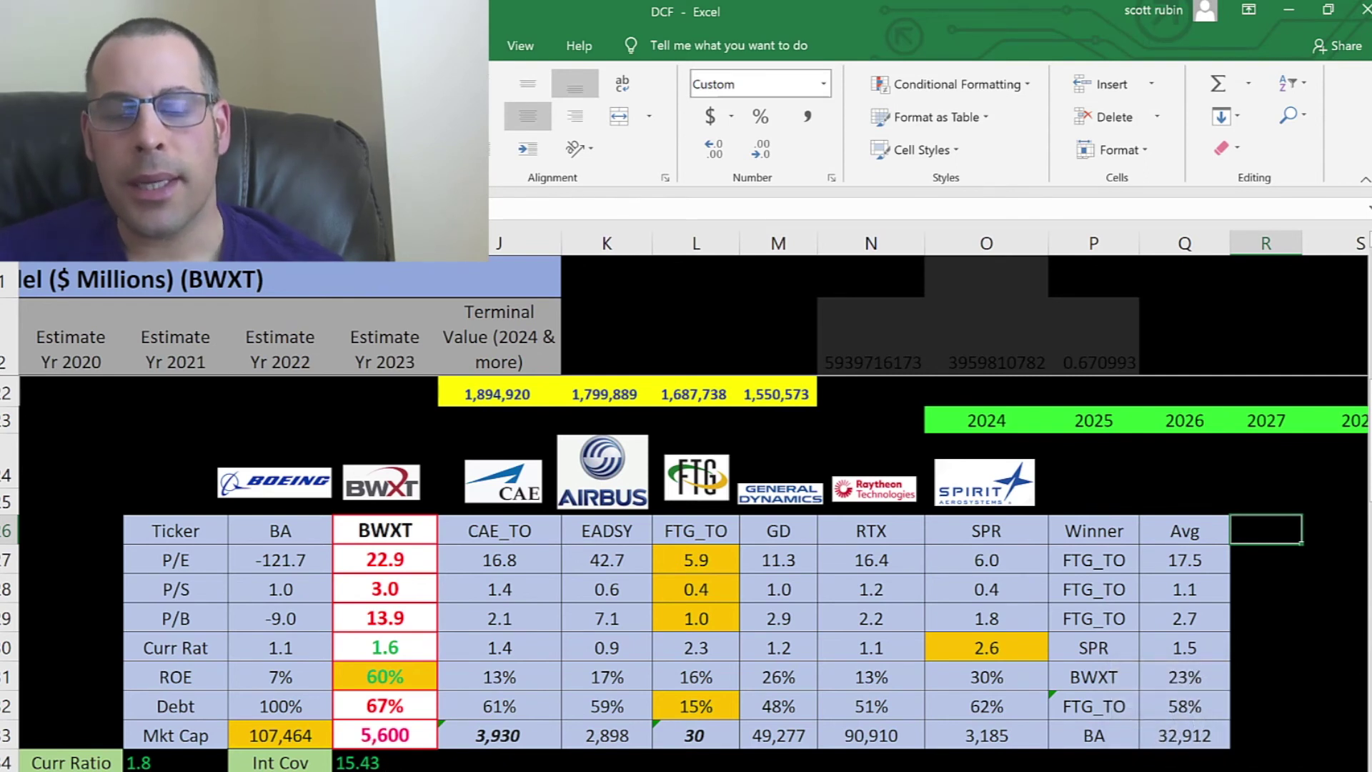
left_click(108, 427)
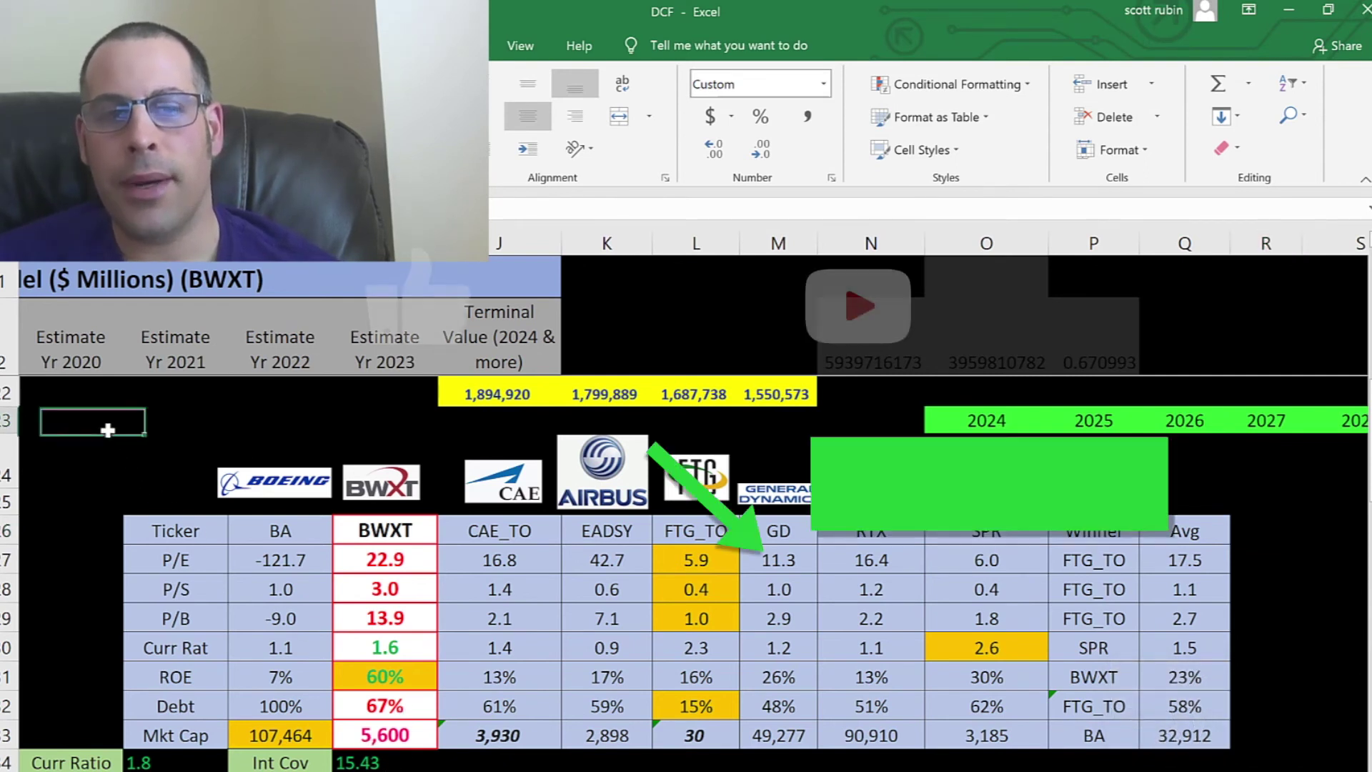